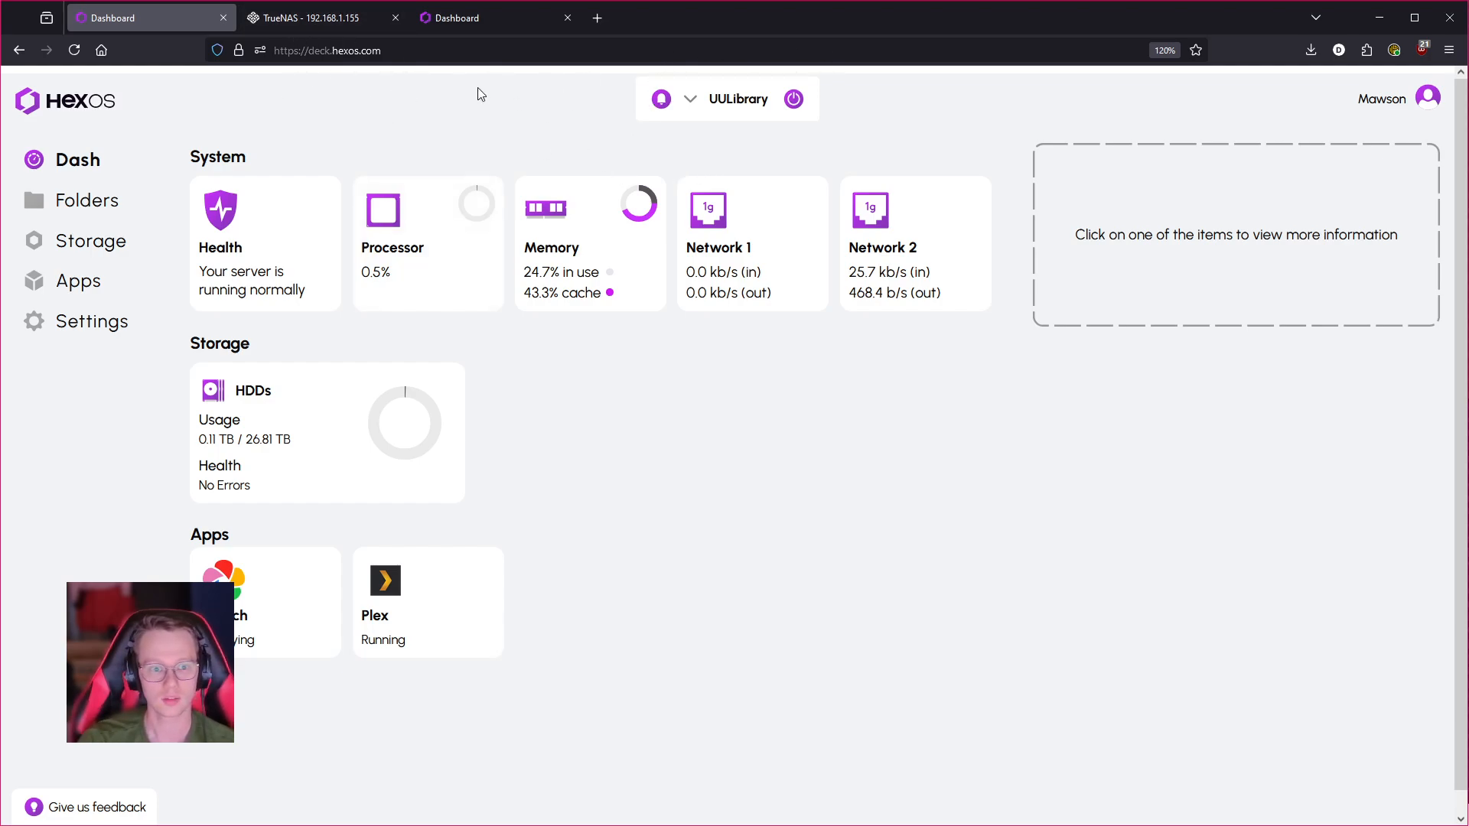
- On Rincewind in HexOS, view the four unused 12 TB drives and the recommended 4-HDD, 36 TB pool
left_click(482, 19)
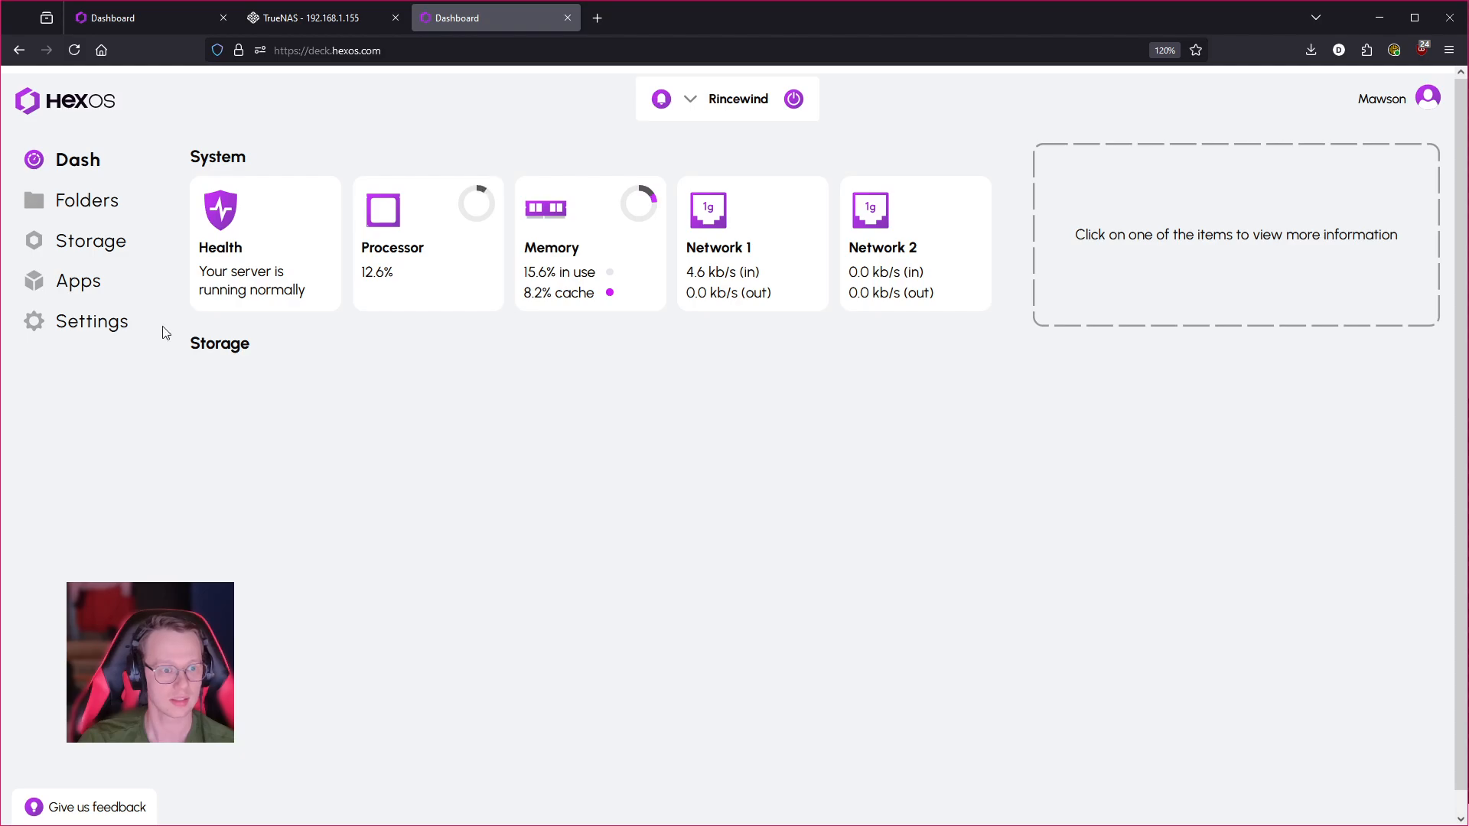
left_click(108, 213)
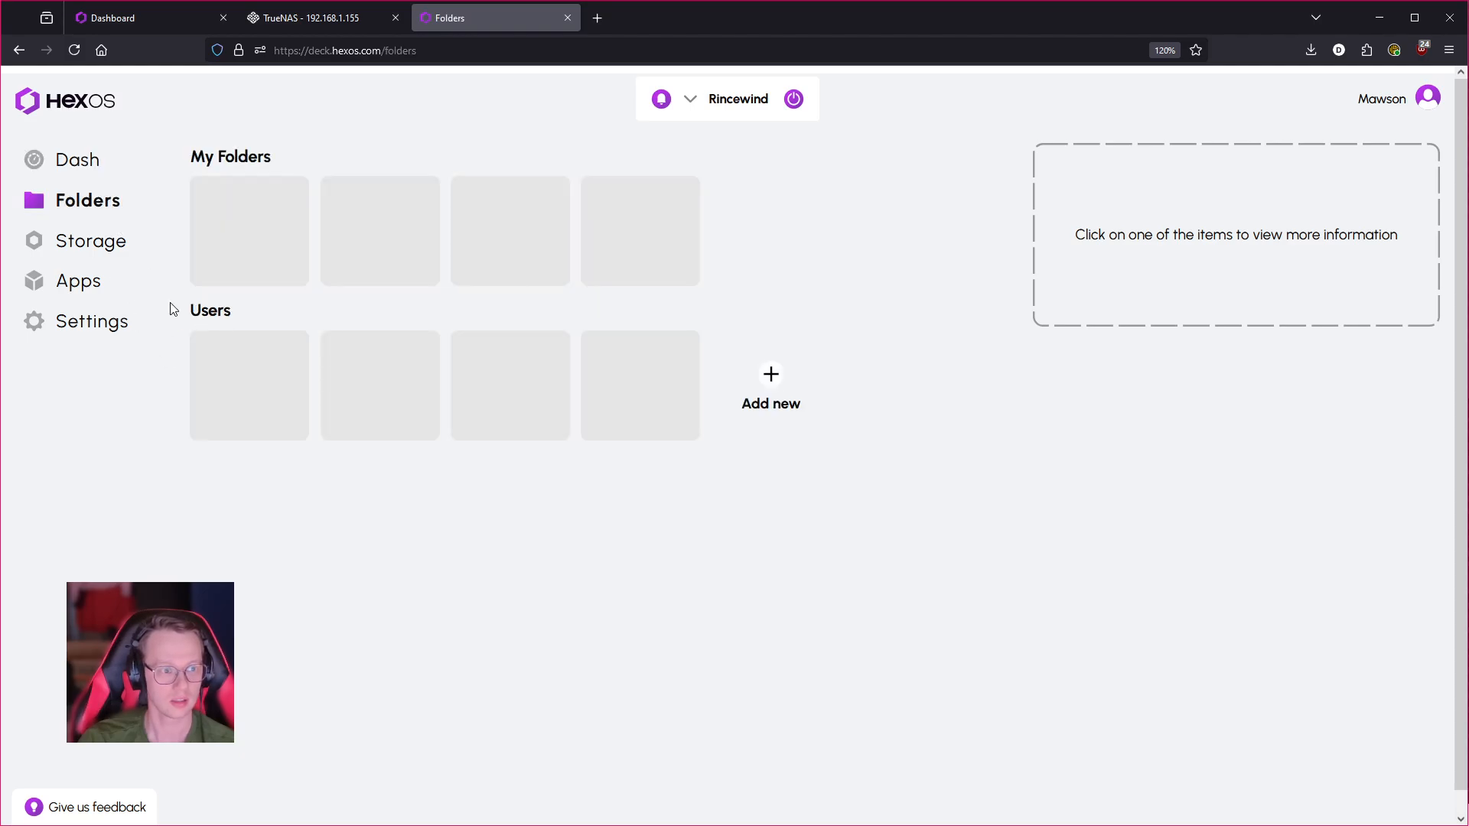
left_click(95, 243)
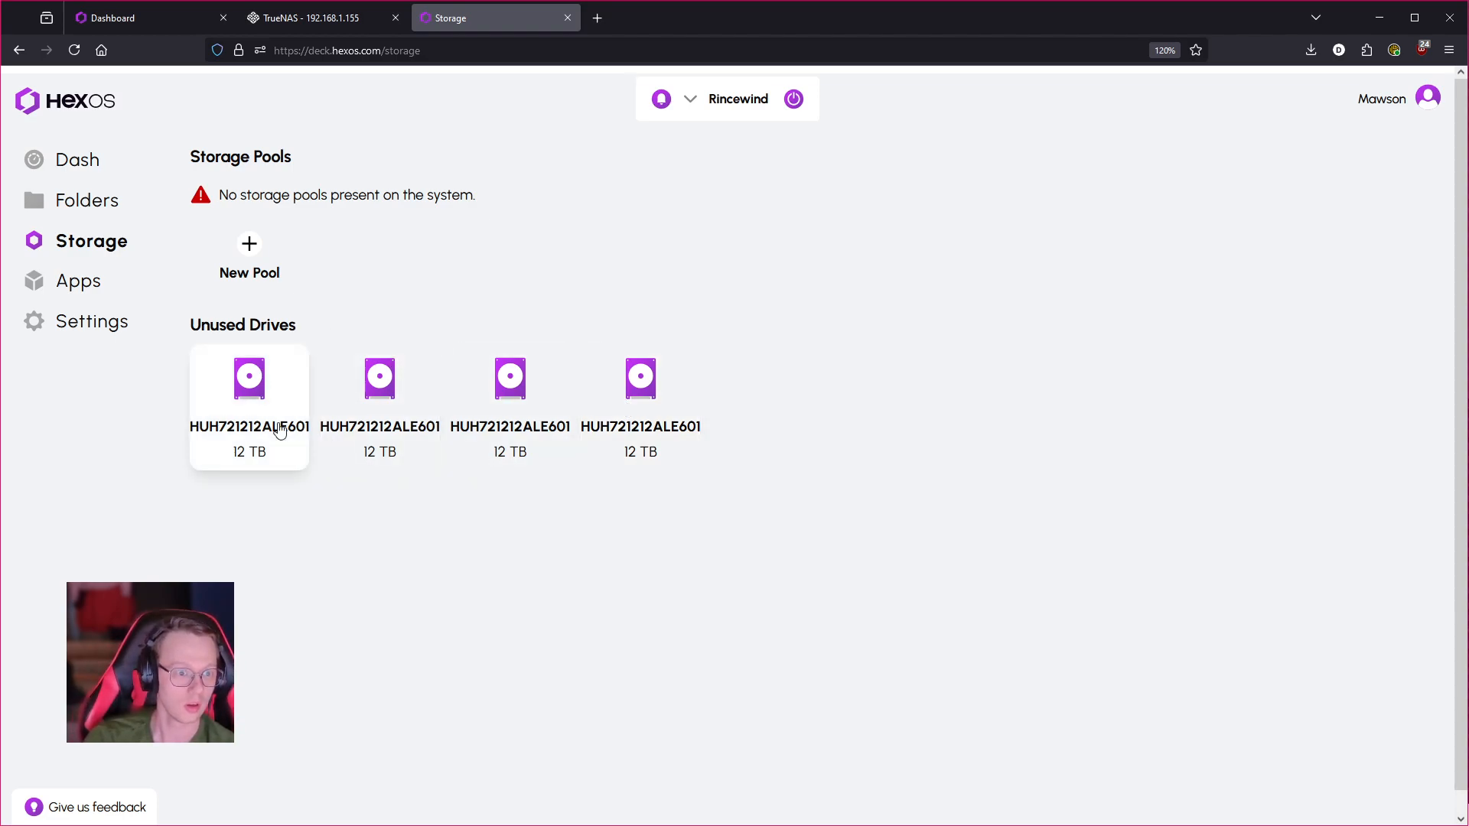
left_click(283, 274)
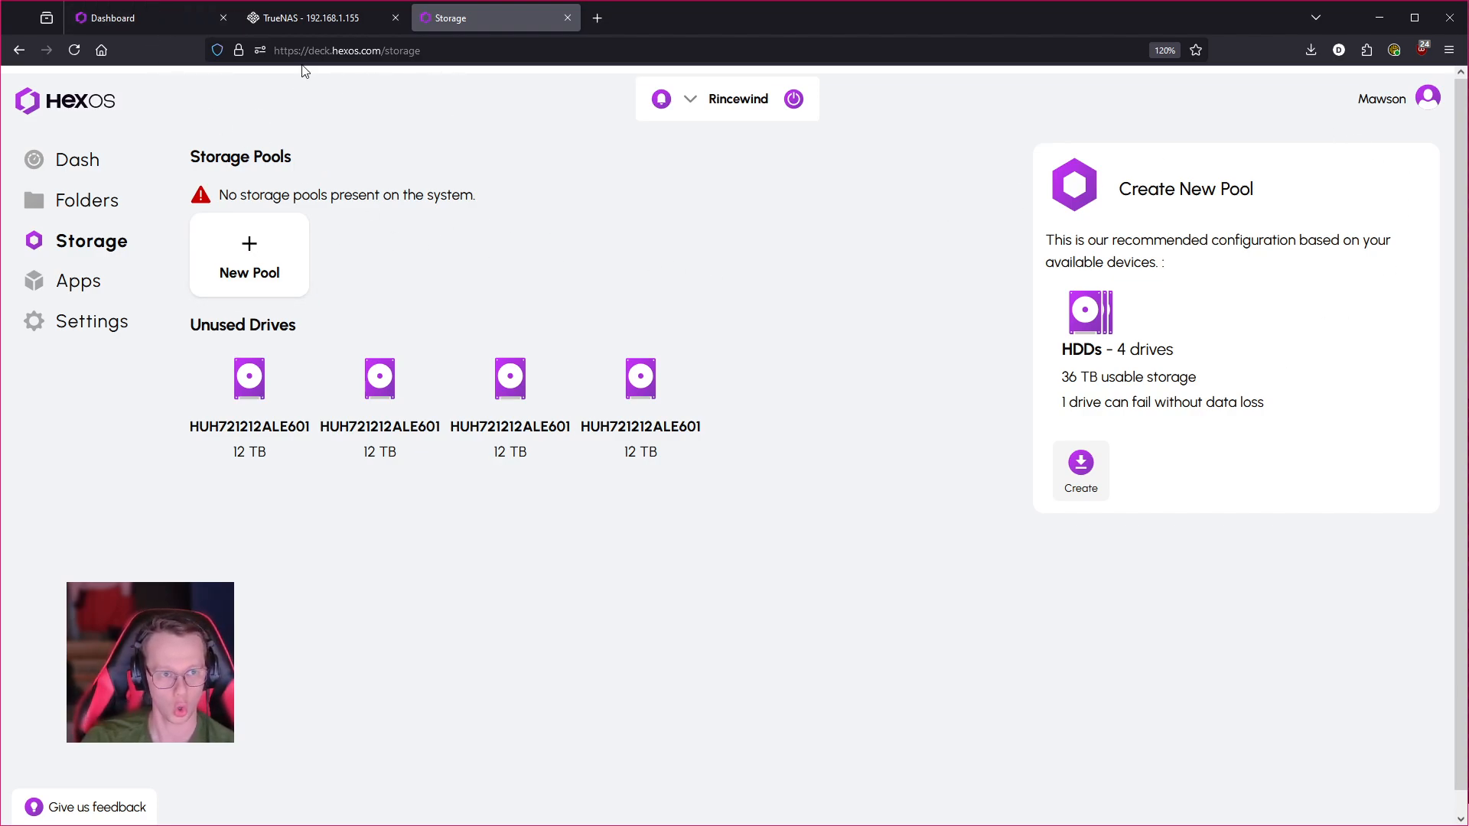
left_click(96, 321)
- Sign in to TrueNAS at 192.168.1.154 with the admin username and password, retyping the password after an error
left_click(774, 252)
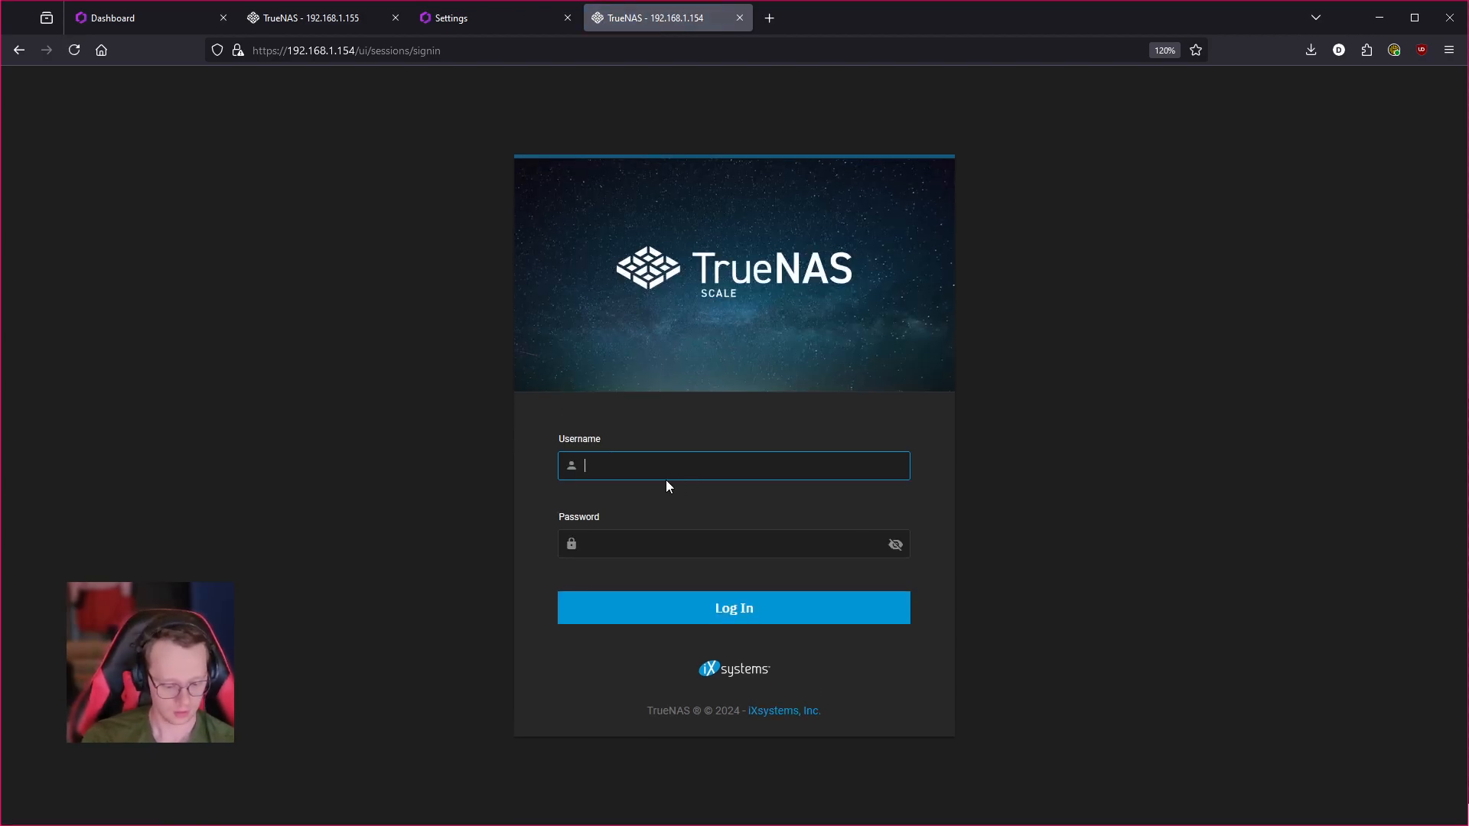
type("true")
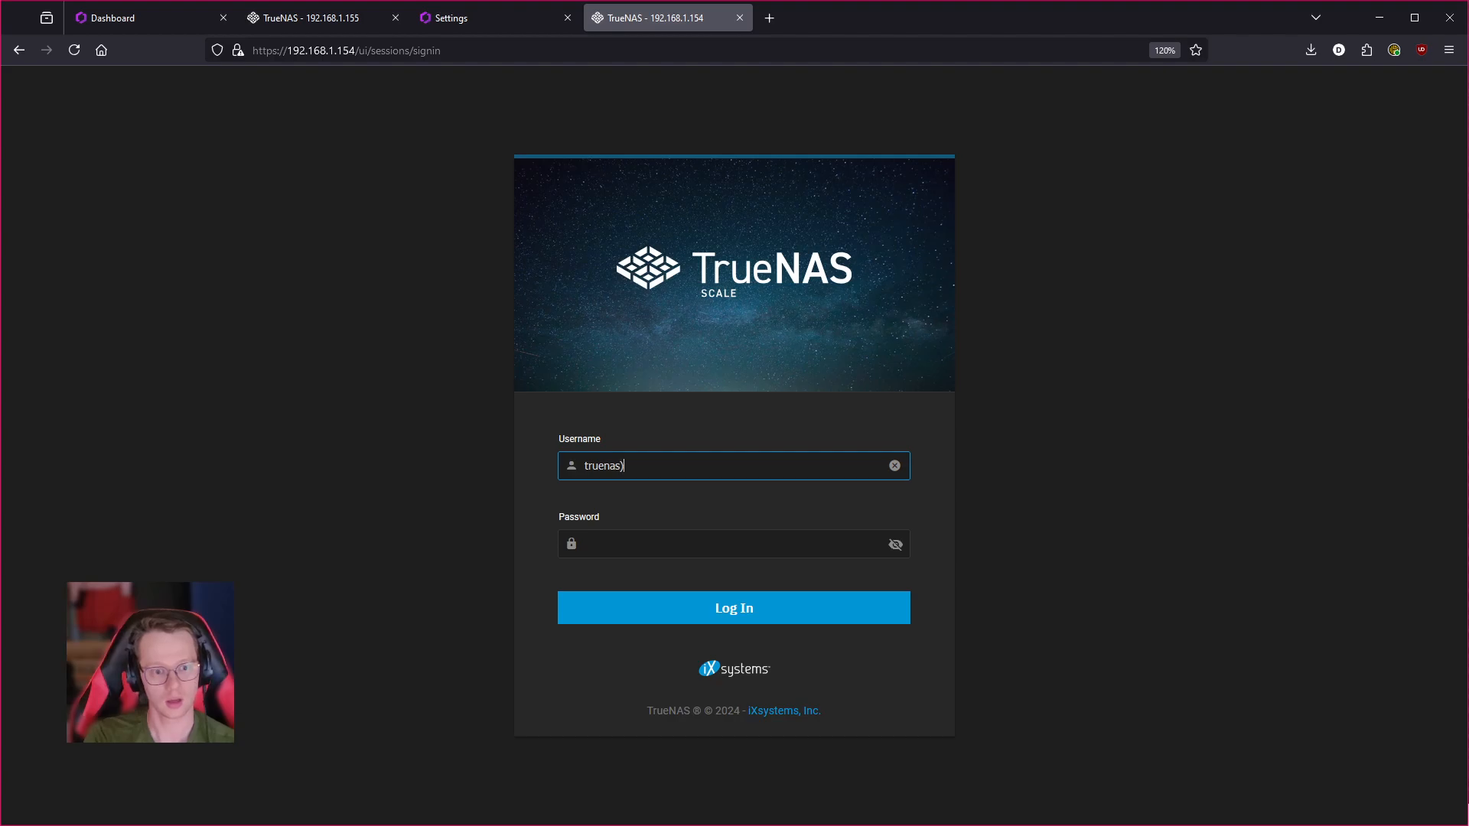
type("nas_adm")
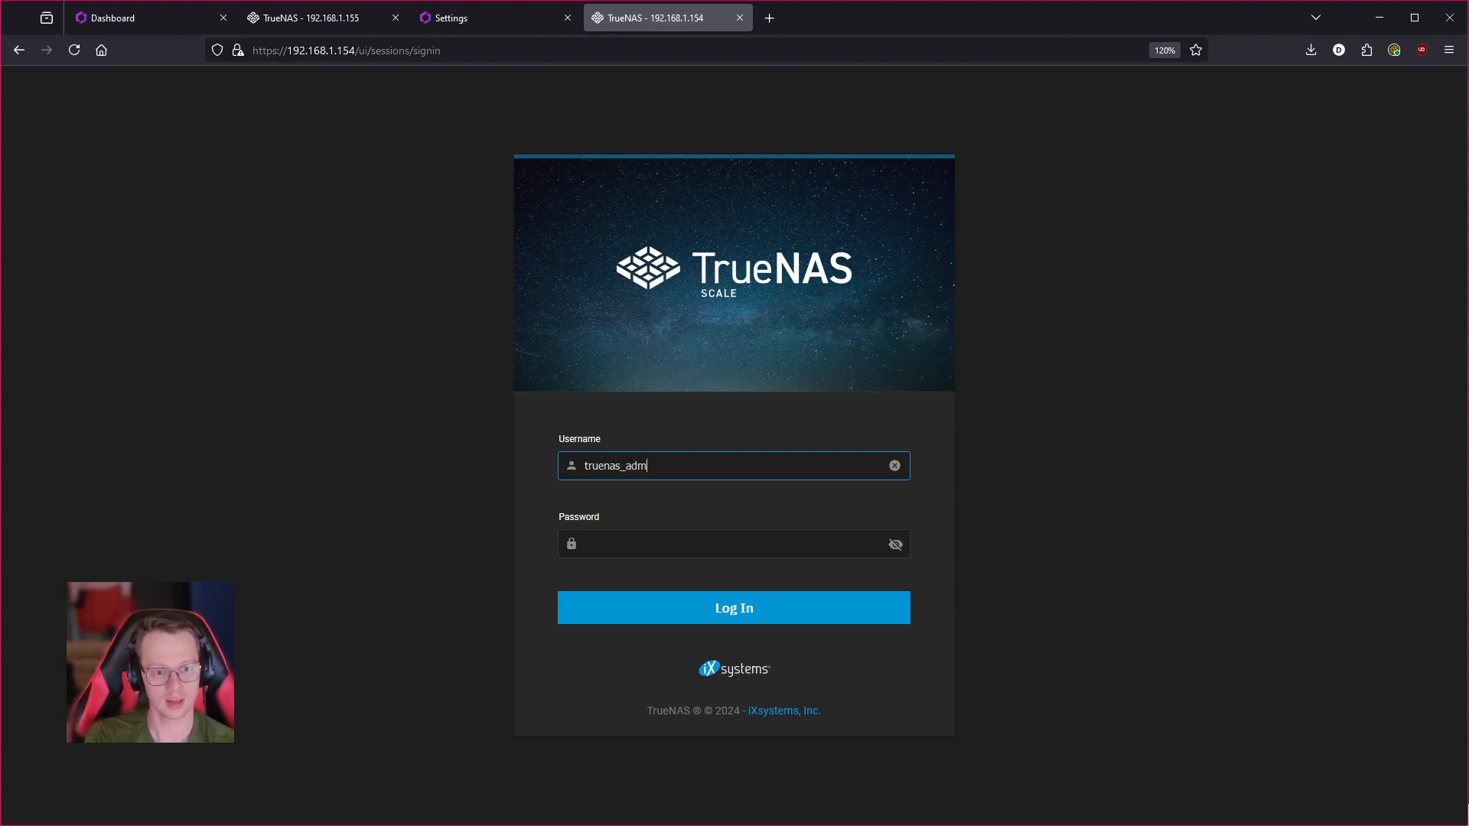
type("in")
key("Tab")
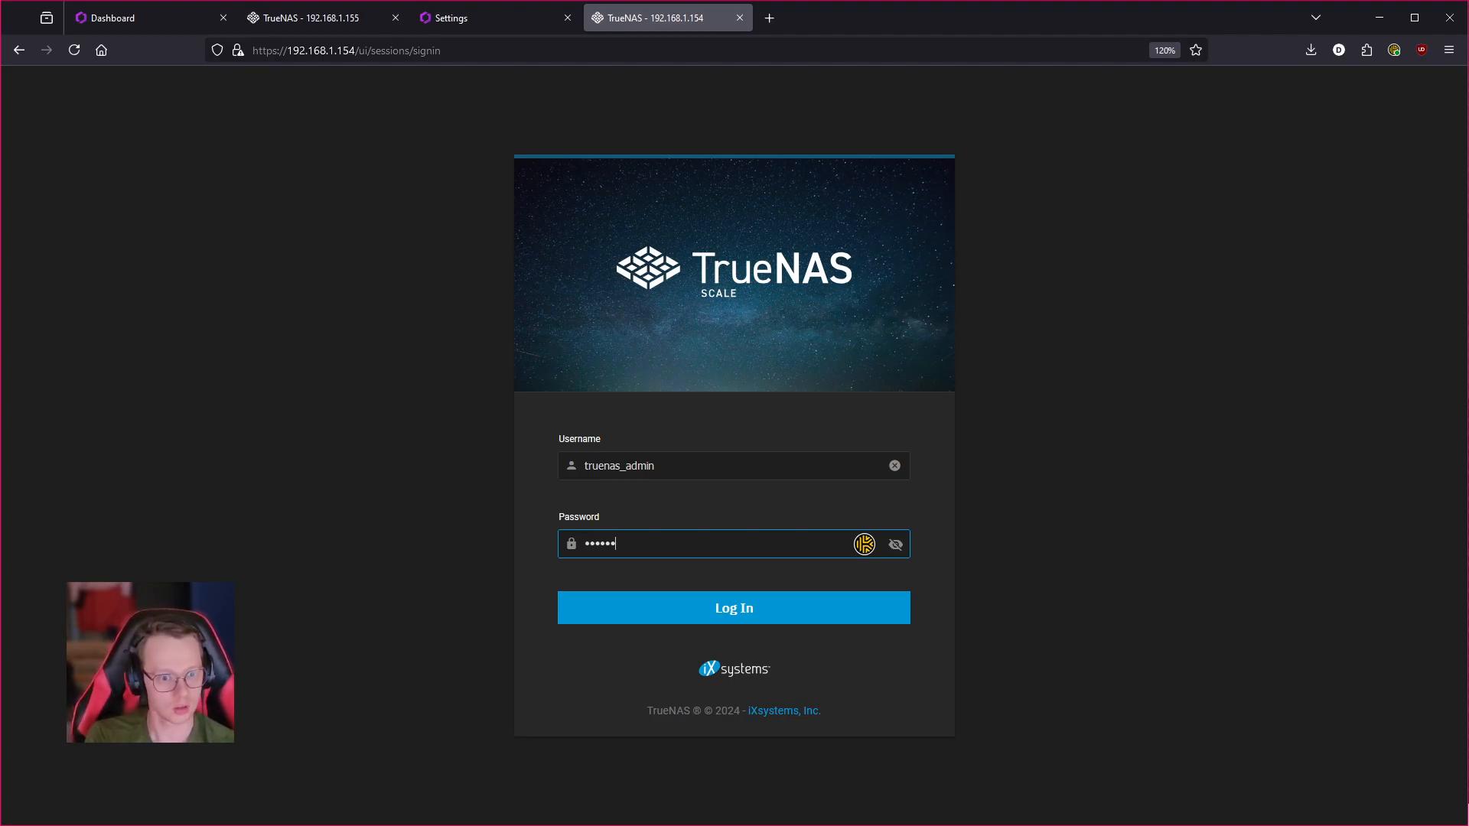
left_click(791, 612)
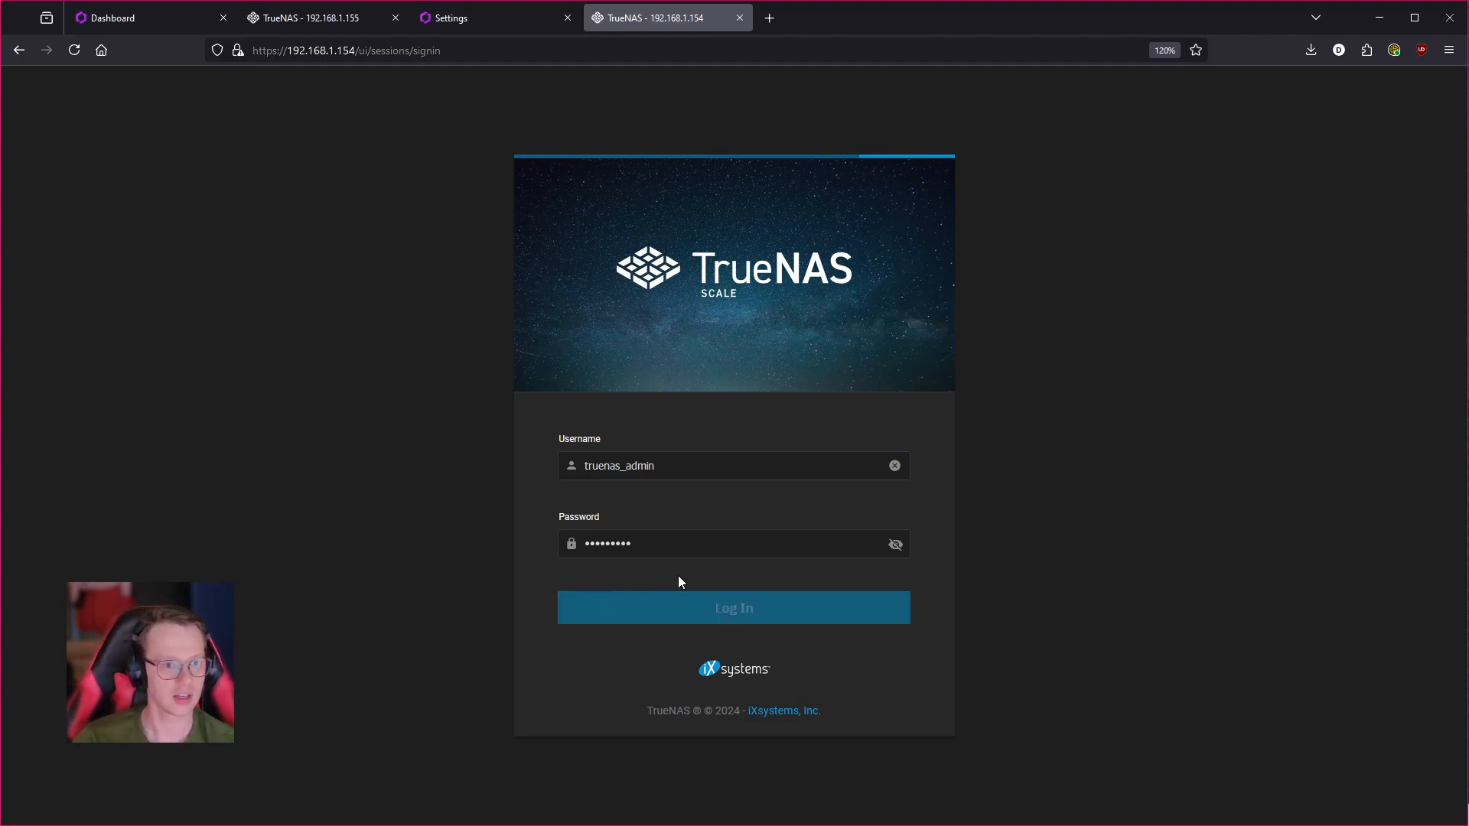
double_click(671, 525)
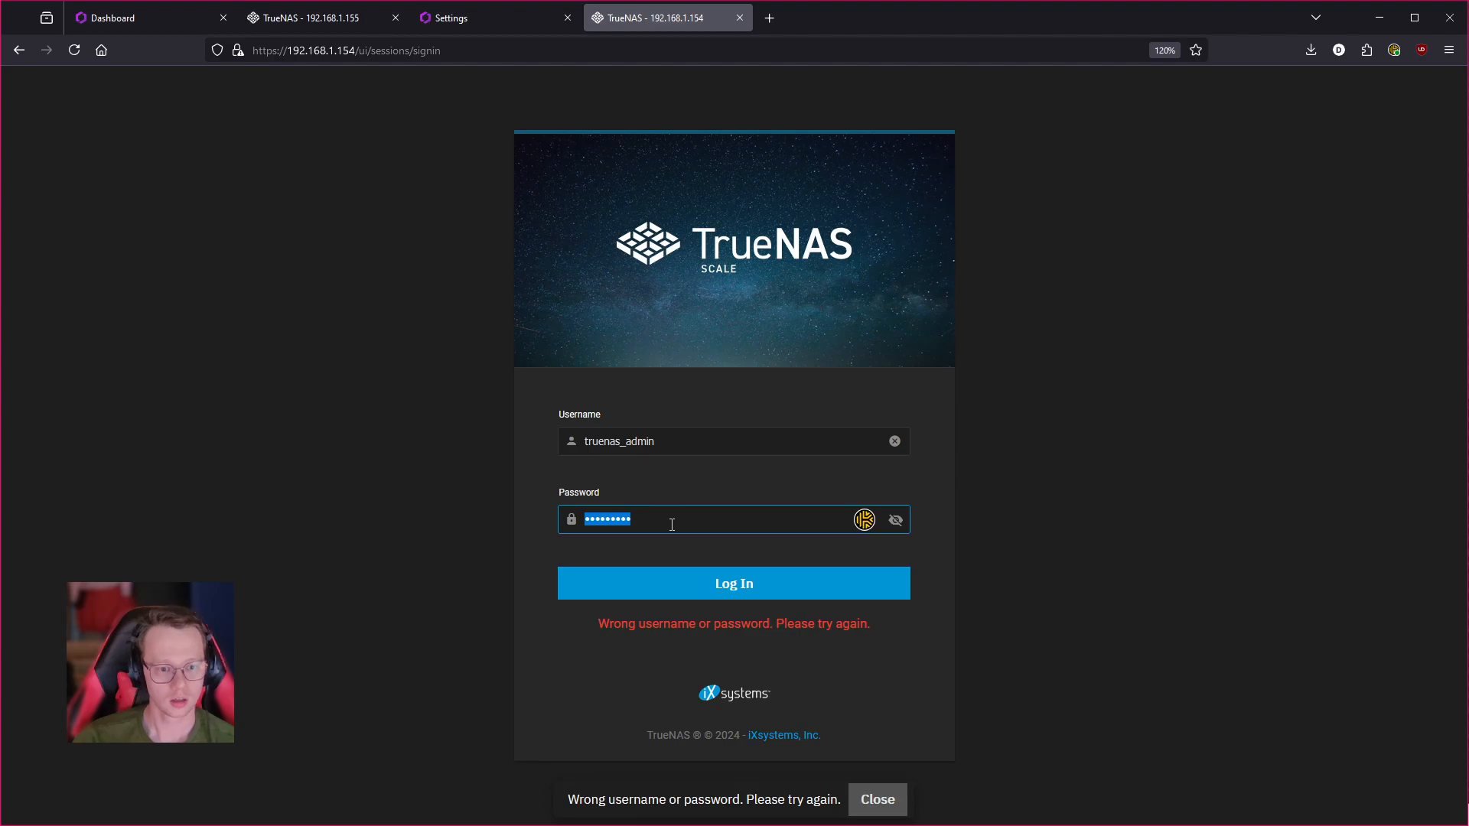
type("a")
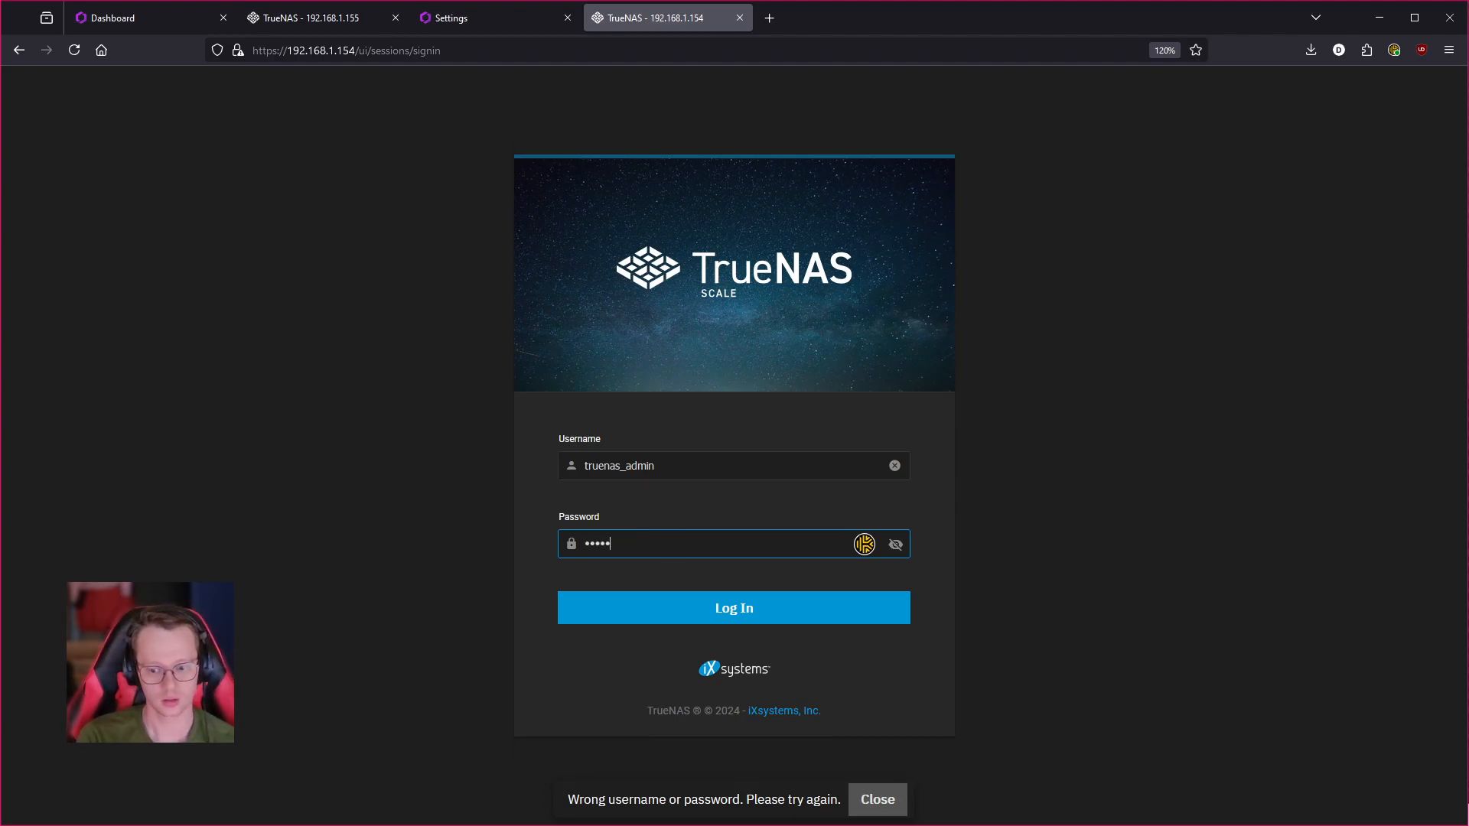
type("••••")
key("Return")
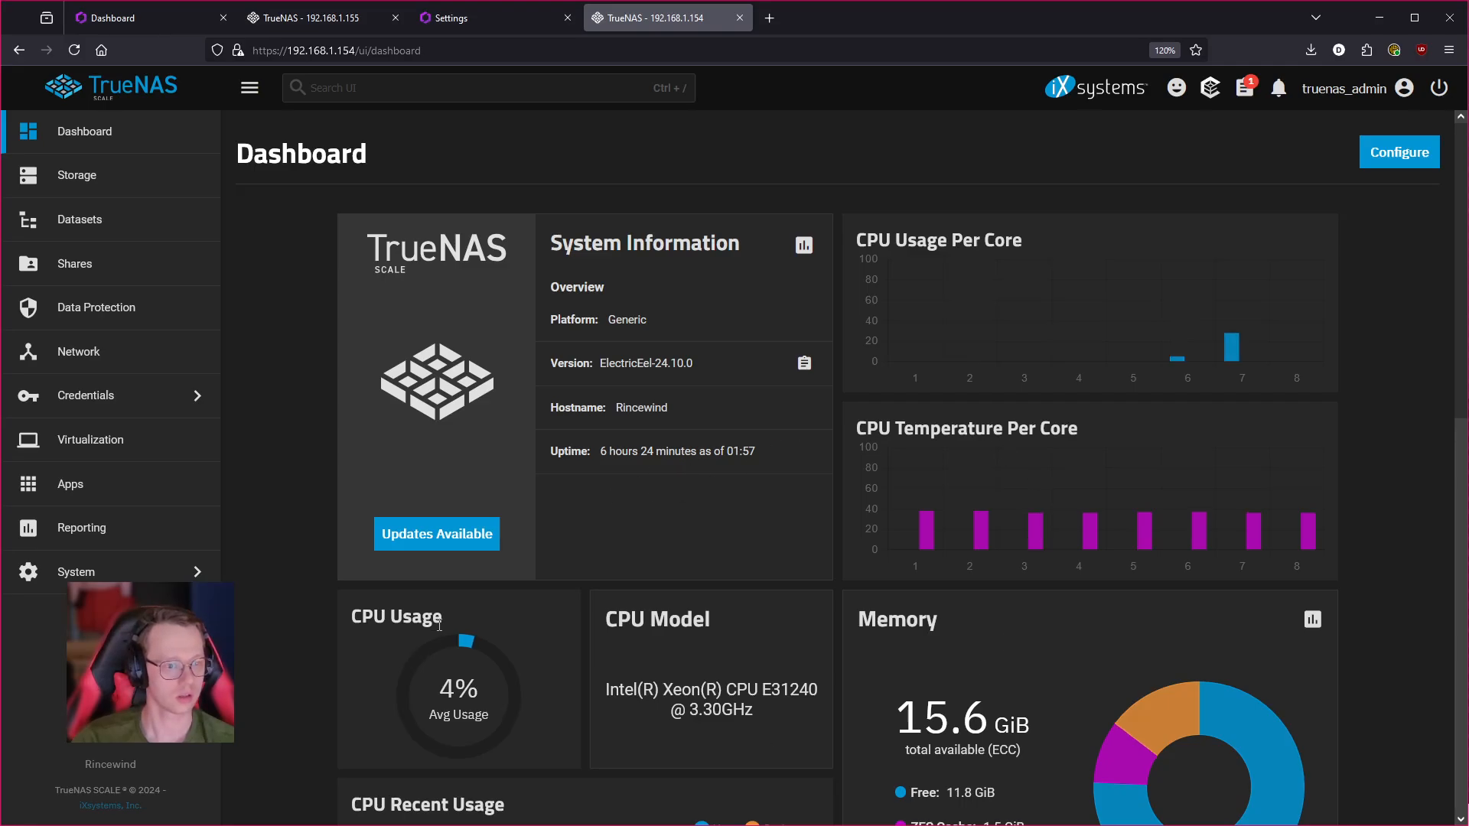
- Show the Storage Disks list: boot drive sda plus four unpooled 10.91 TiB disks sdb–sde
left_click(76, 184)
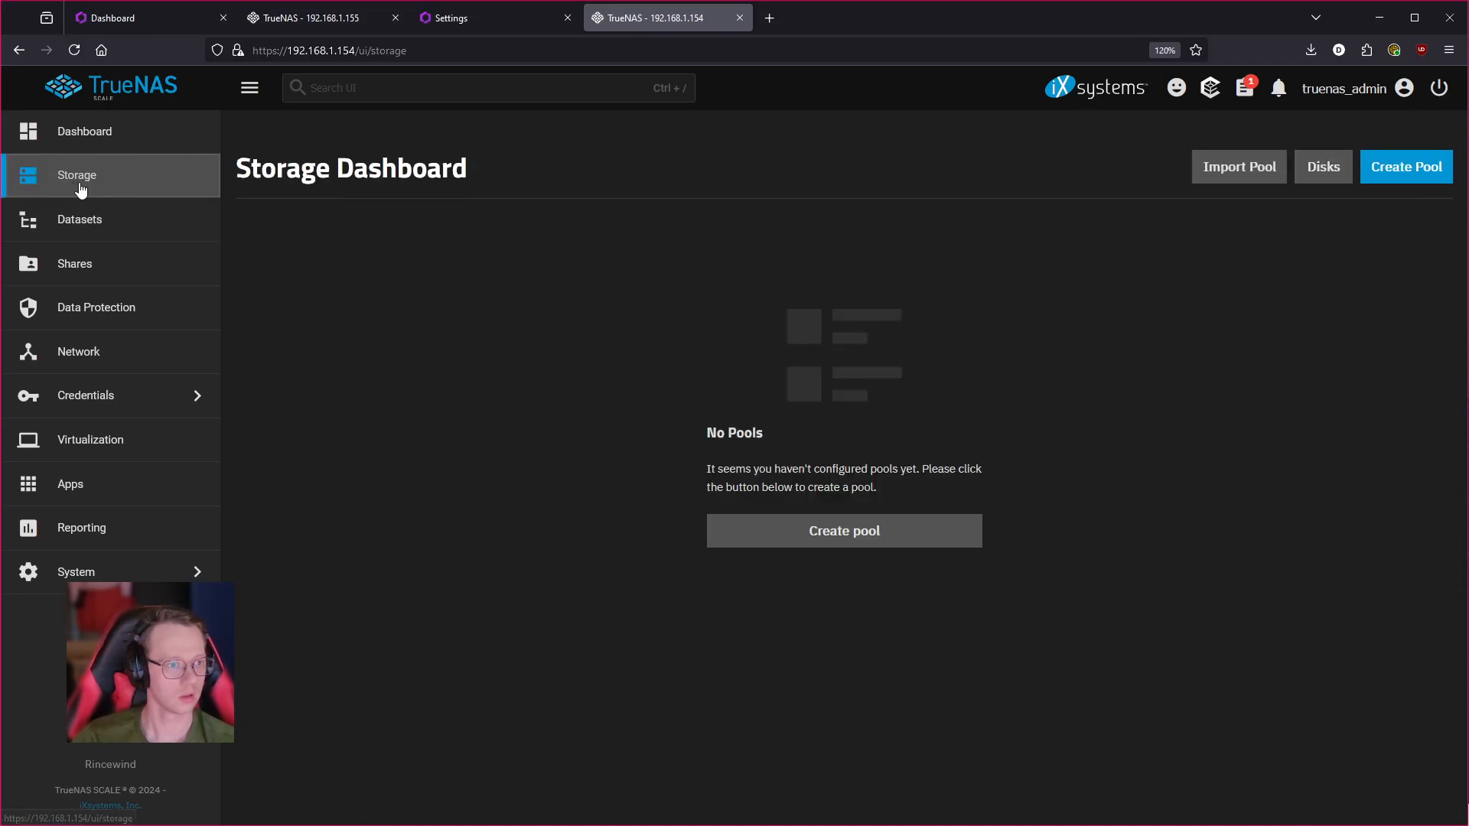
left_click(1317, 172)
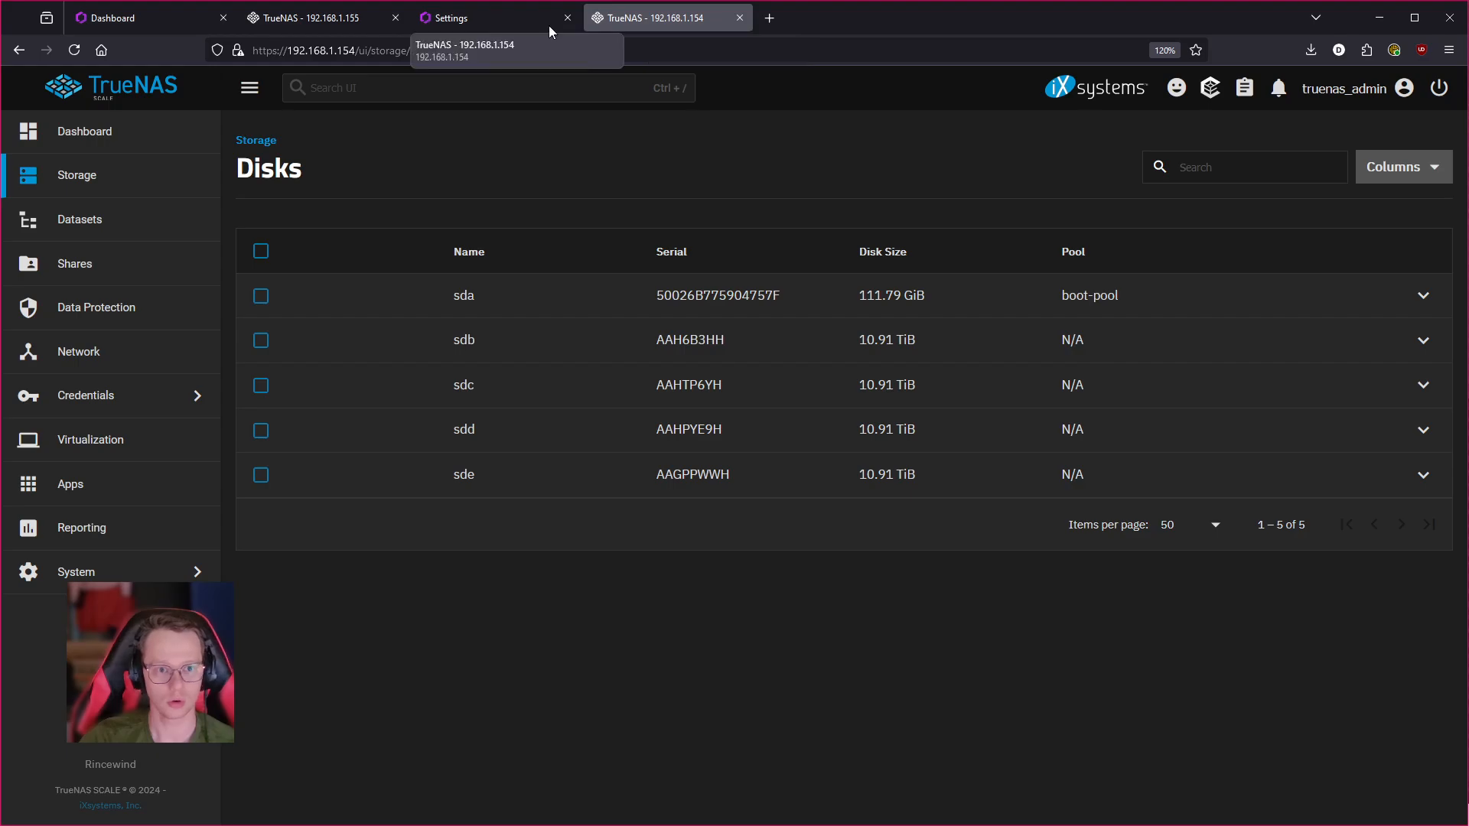
- Split the tabs into two windows, with TrueNAS snapped to the right half and HexOS to the left
left_click_drag(508, 17, 665, 270)
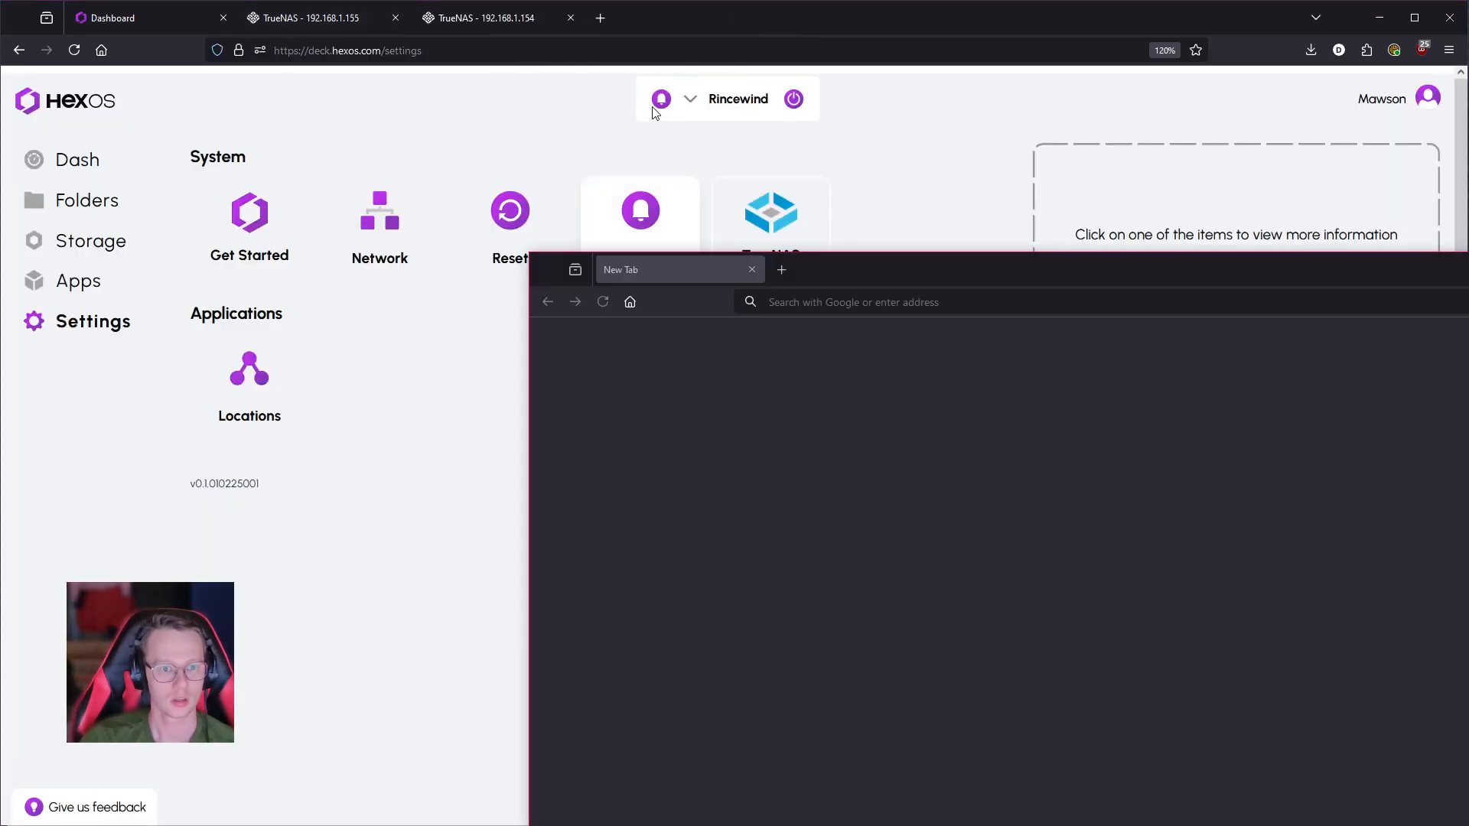
left_click_drag(494, 18, 1467, 276)
left_click(1468, 283)
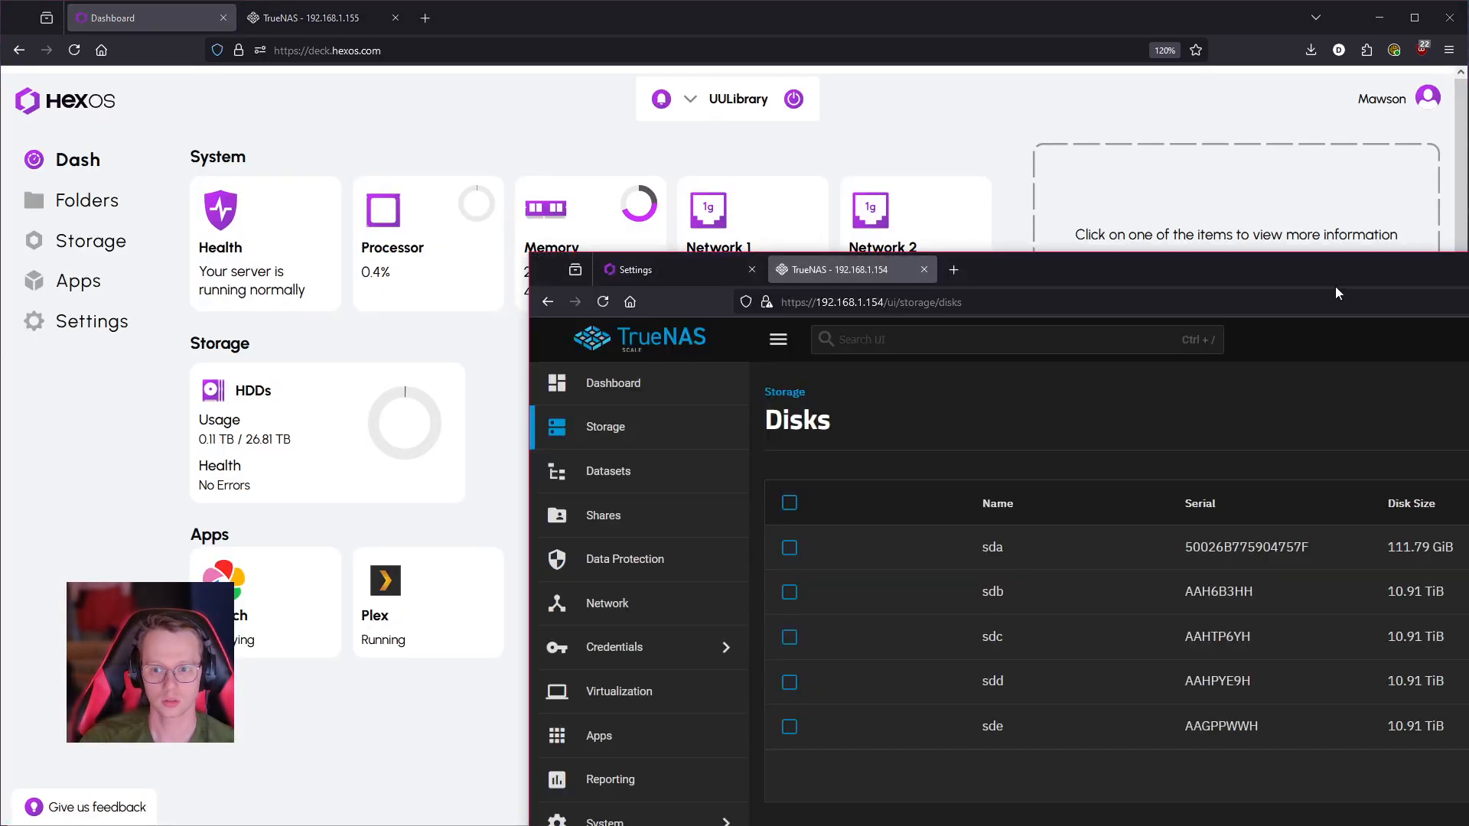
left_click_drag(874, 266, 1371, 240)
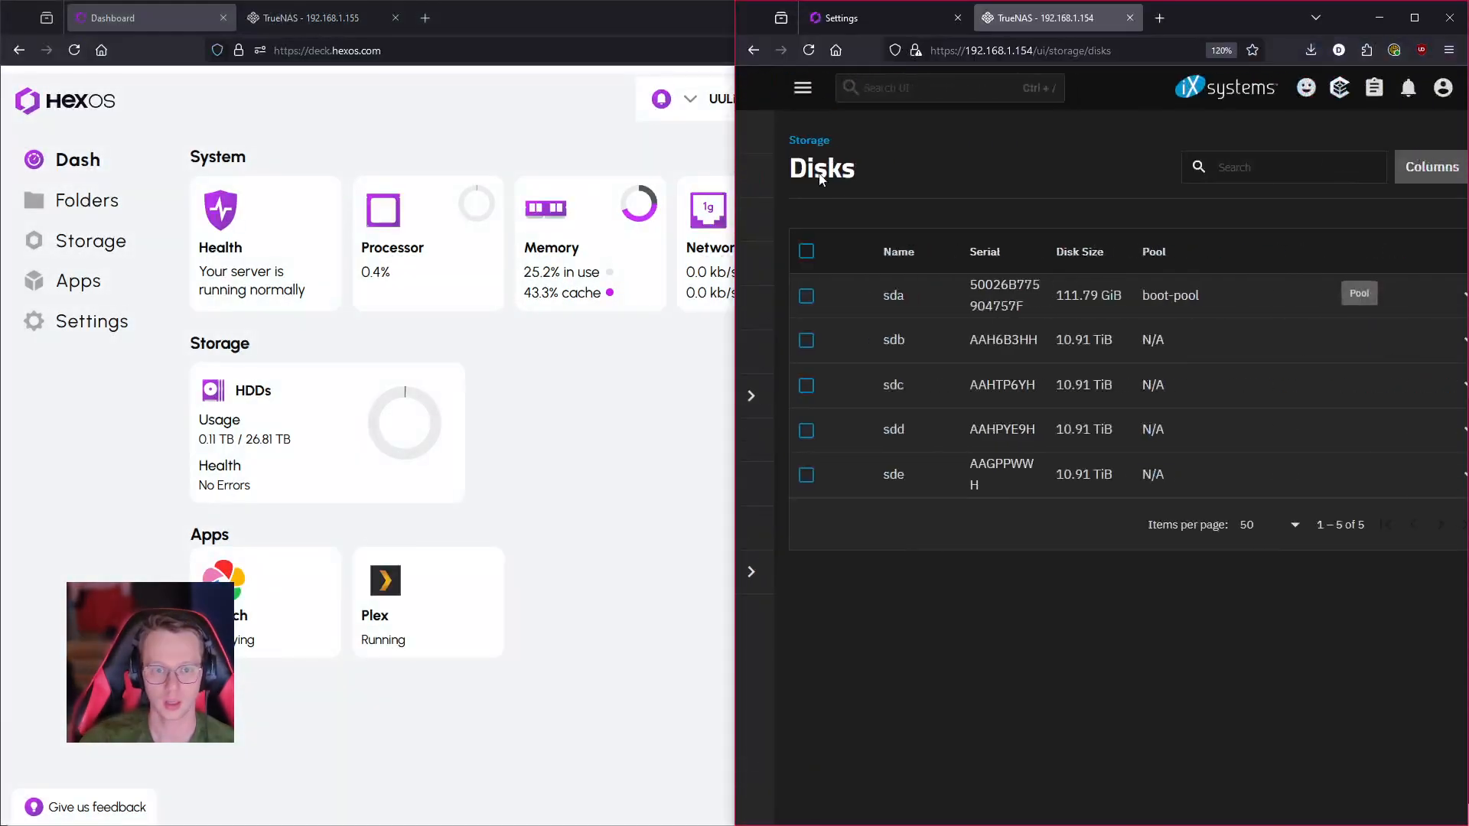
left_click_drag(609, 8, 420, 174)
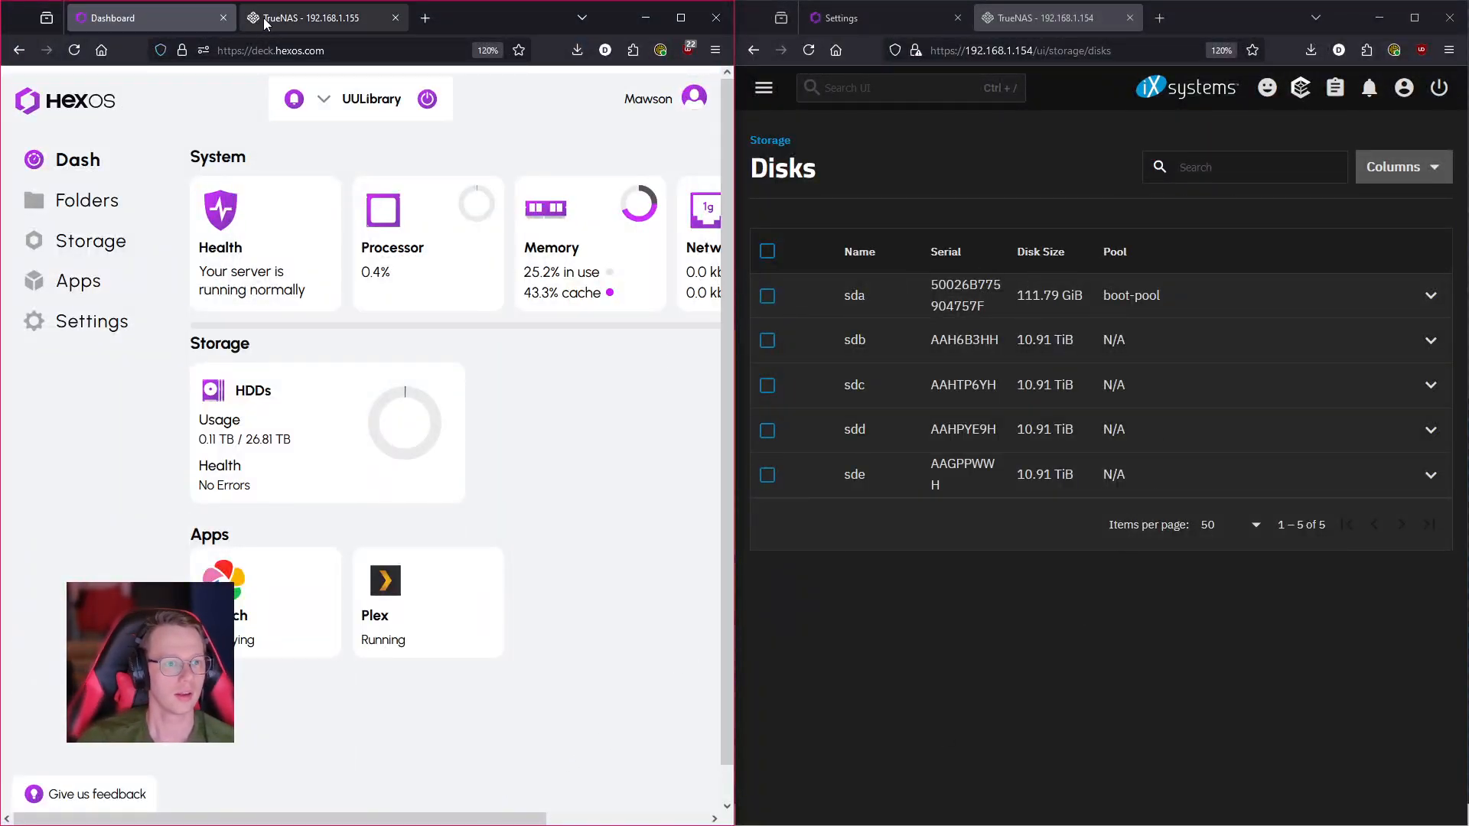
- Sign in to the second TrueNAS server at 192.168.1.155 with the admin username and password
left_click(306, 17)
type("tru")
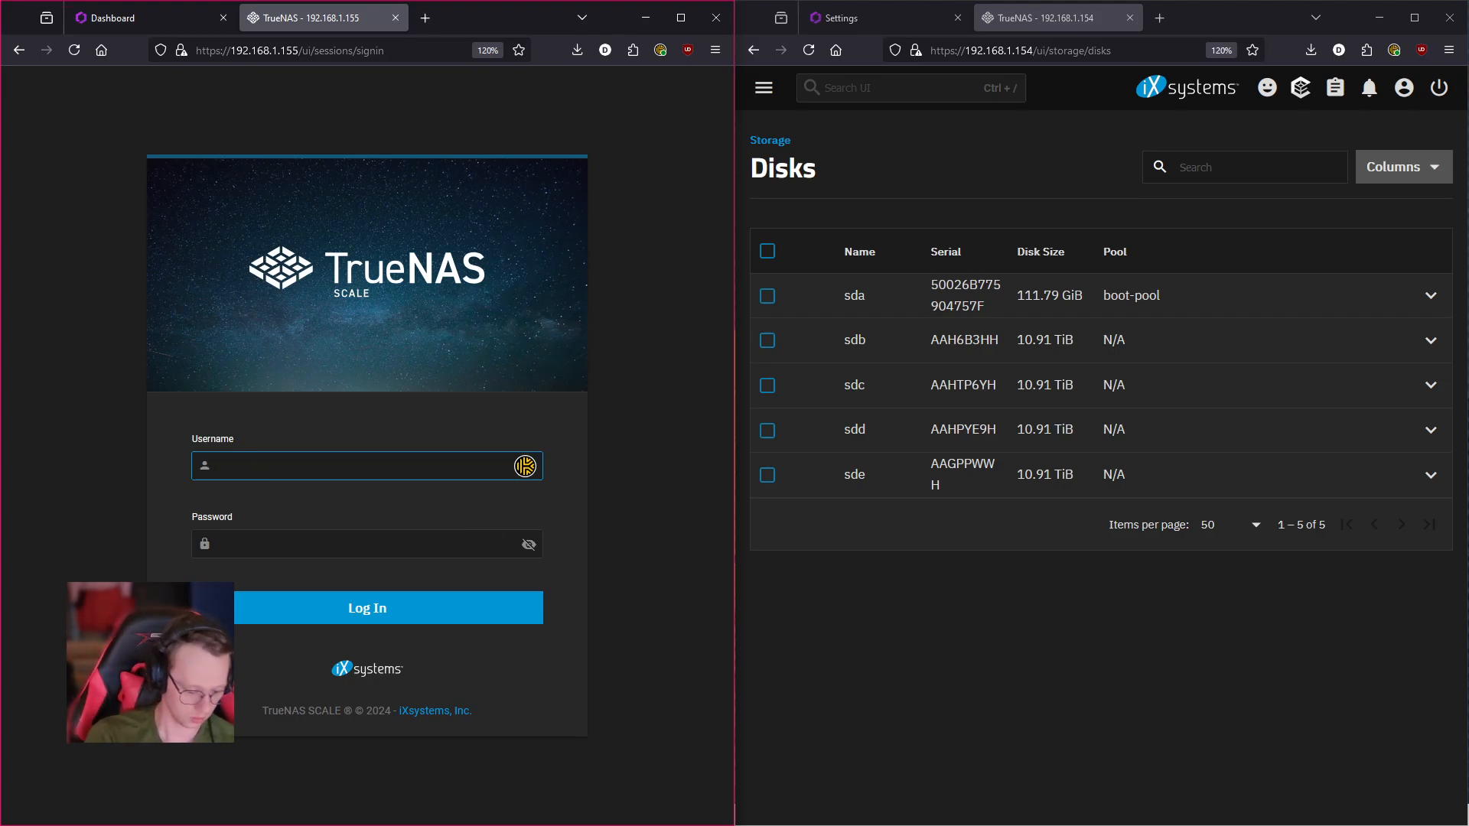
type("enas")
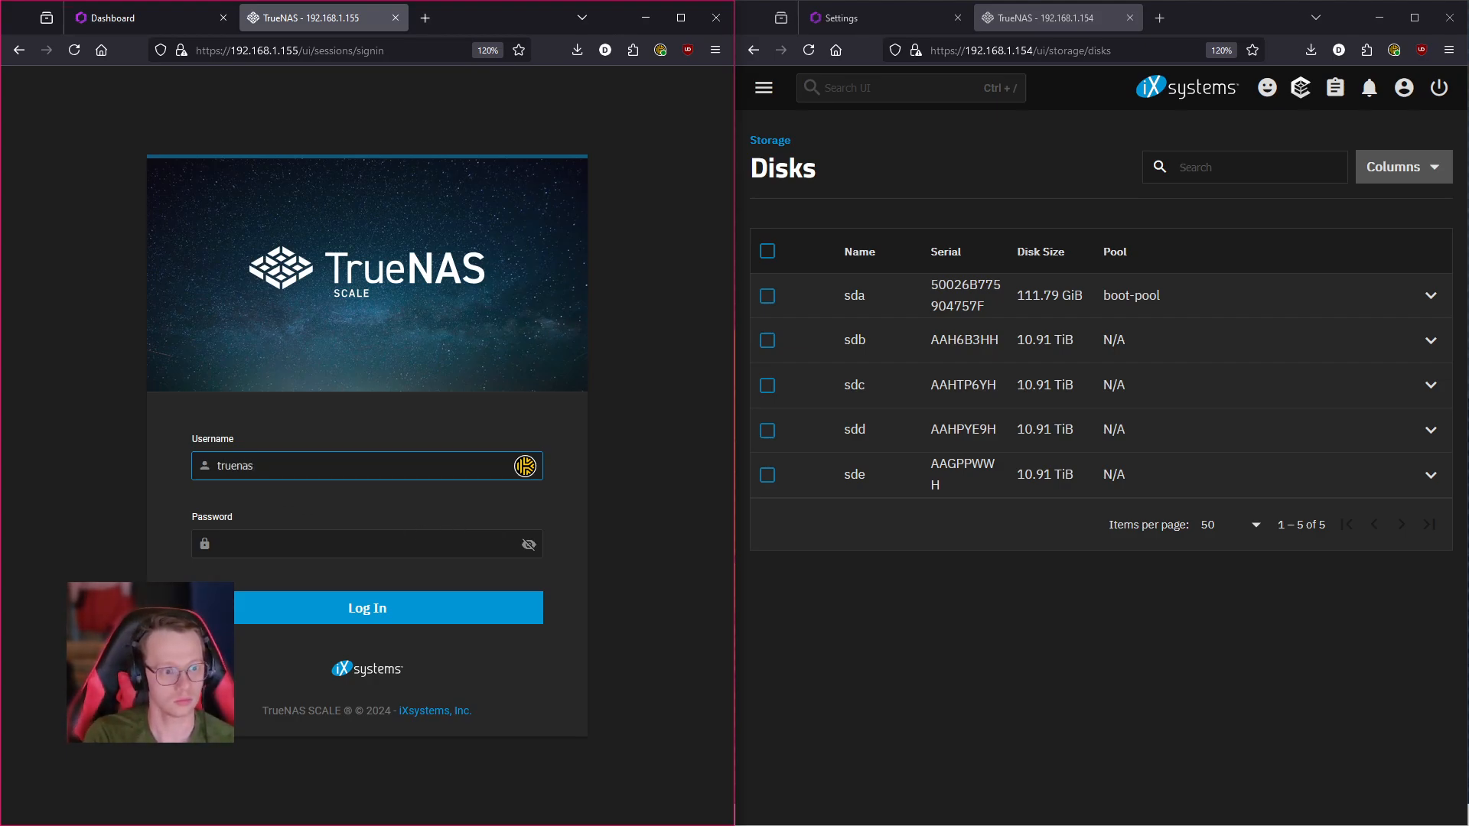
type("-_")
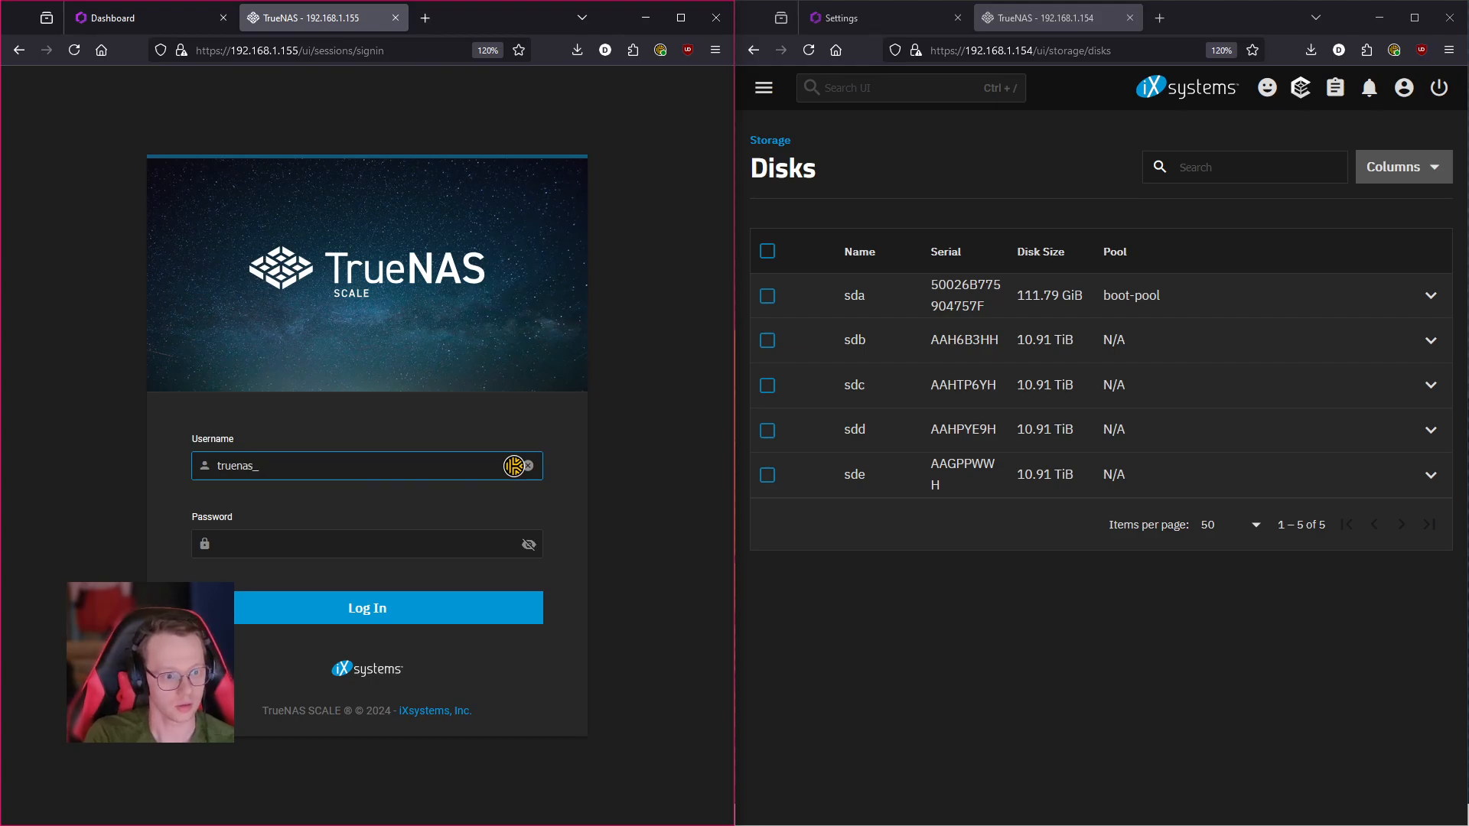
type("admin")
key("Tab")
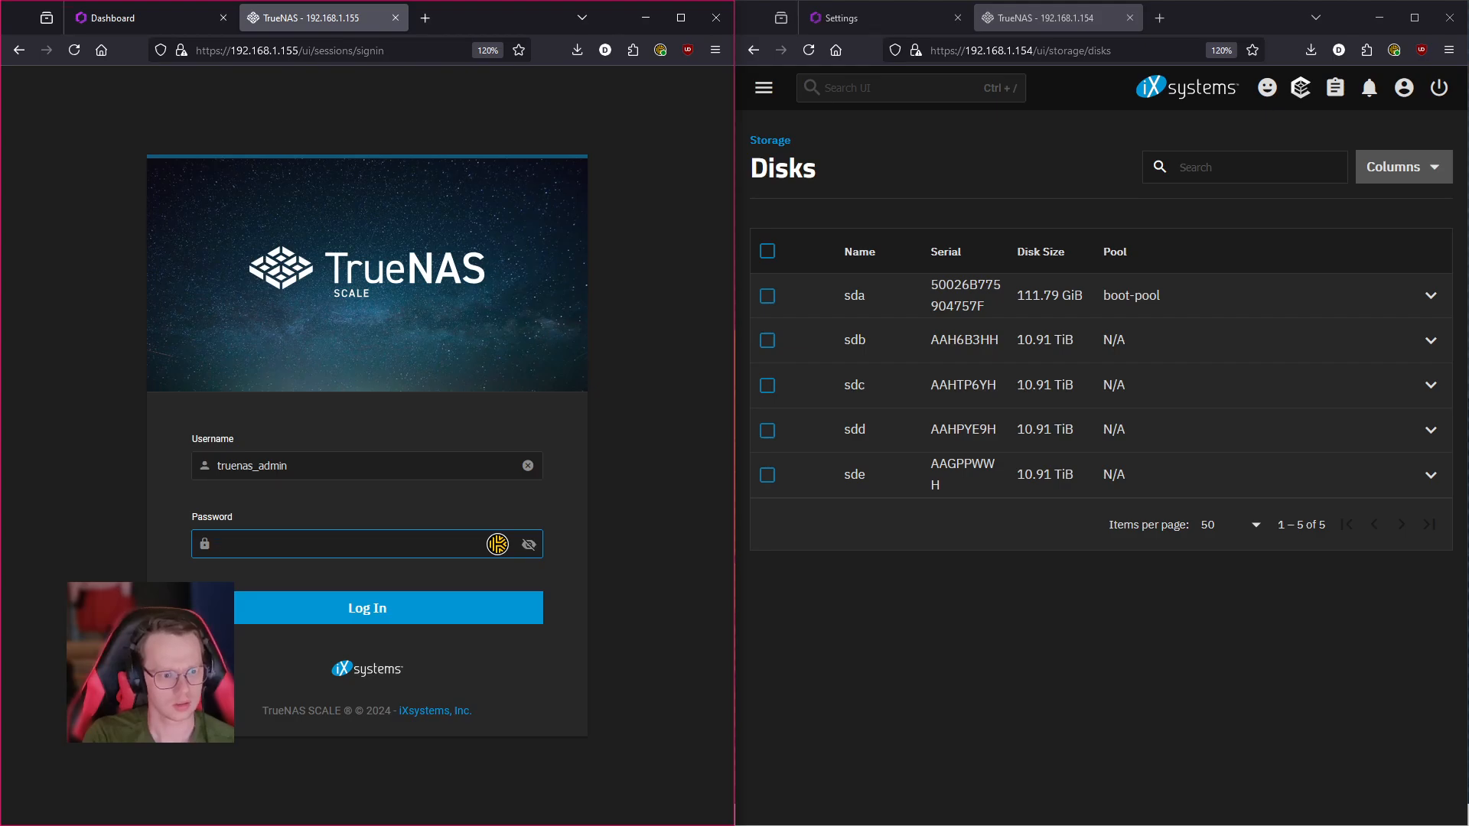
type("•••••")
key("Return")
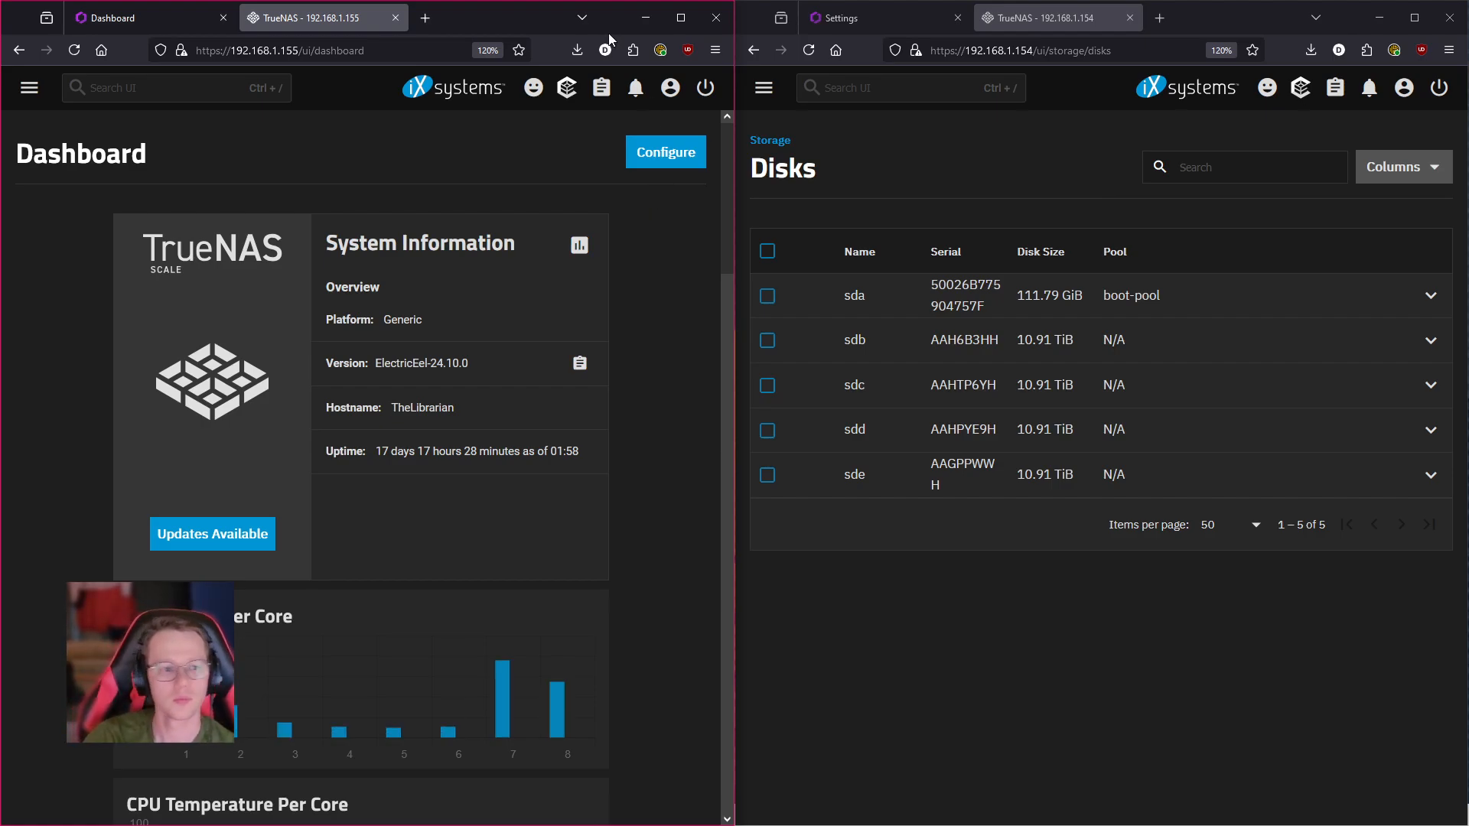
- Load TheLibrarian's Storage Dashboard and select Rincewind's disks sdb, sdc, sdd and sde
left_click(31, 88)
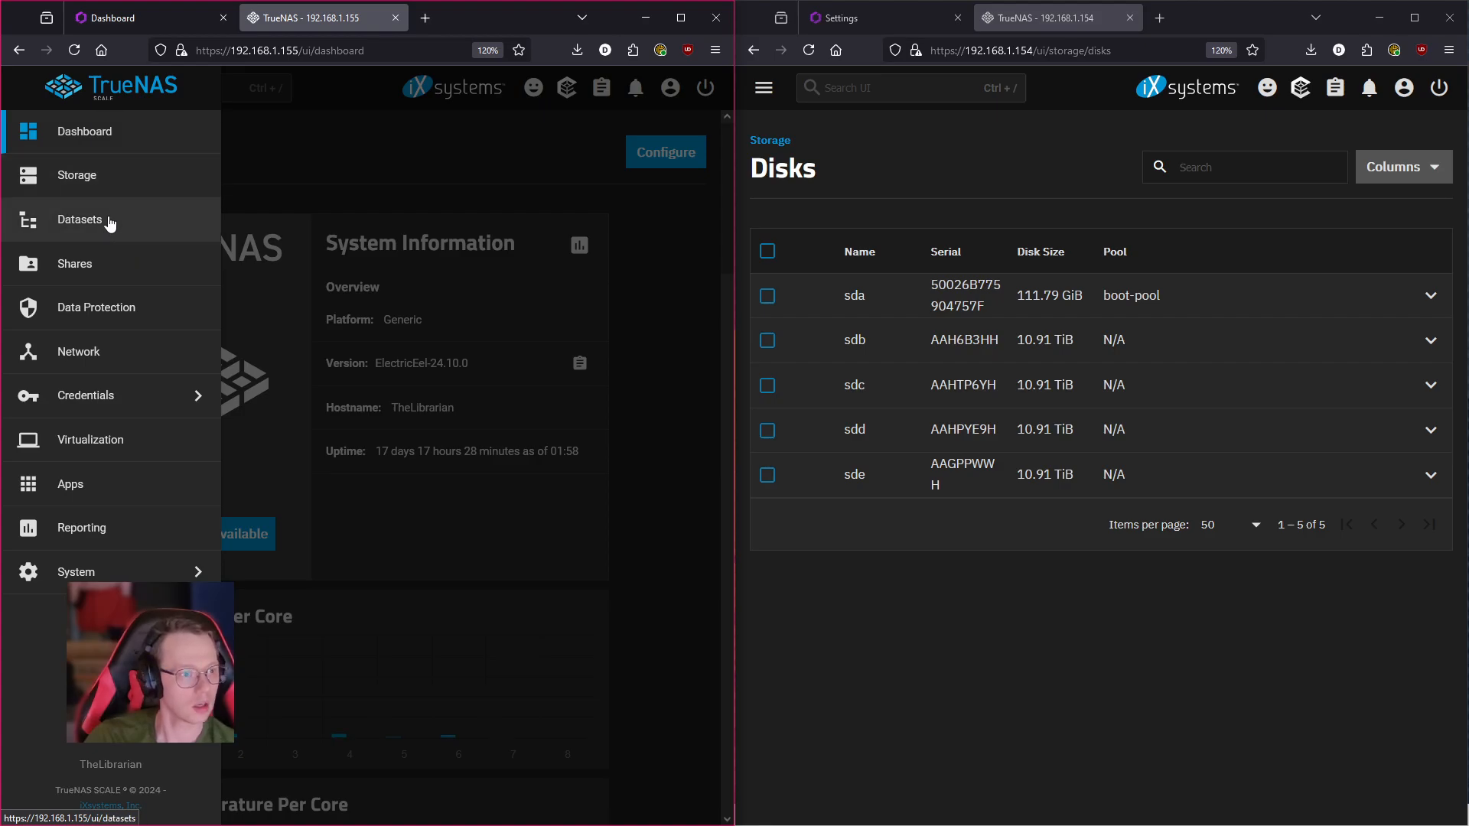
left_click(122, 184)
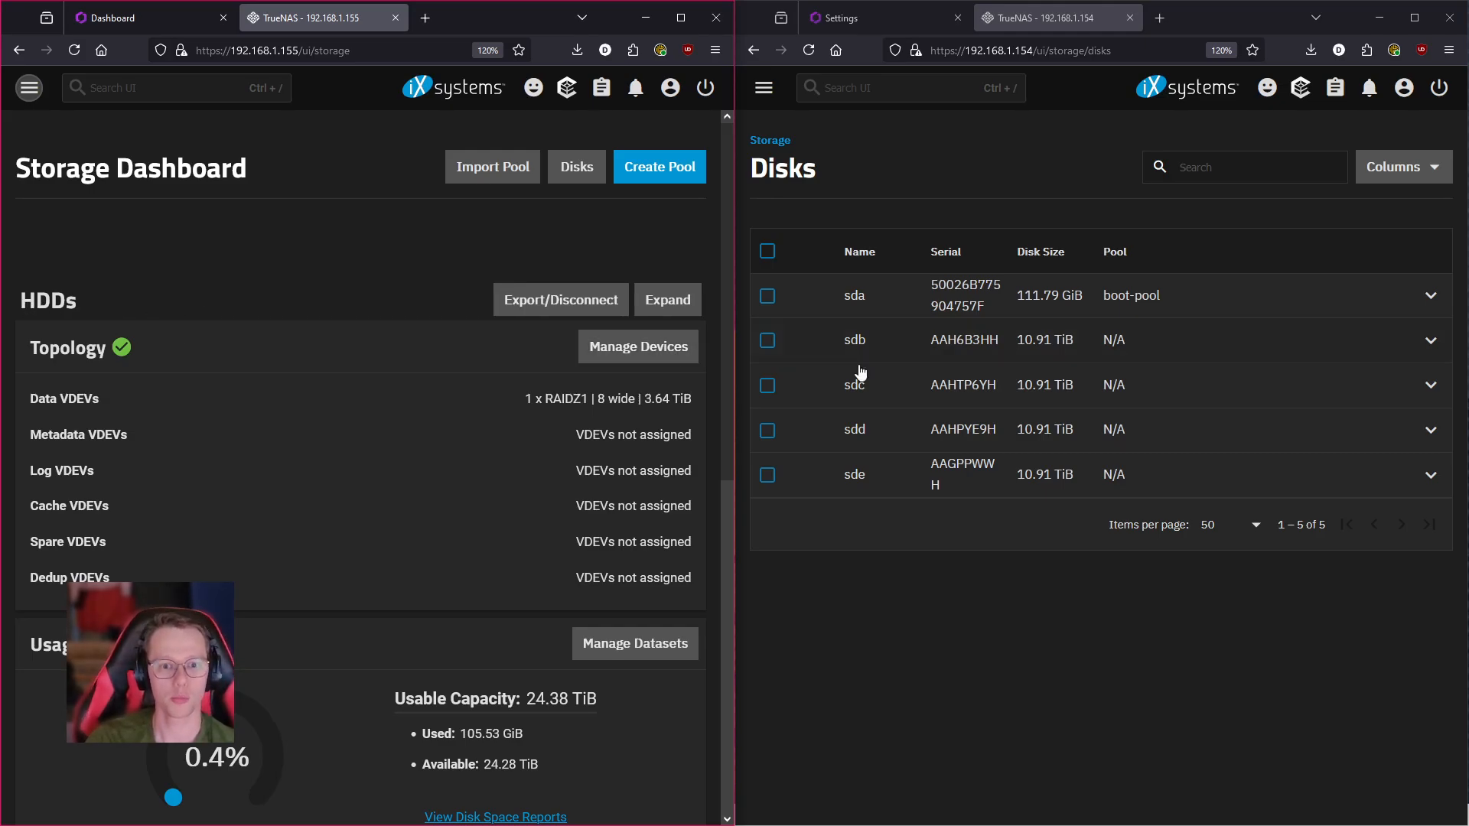
left_click(766, 342)
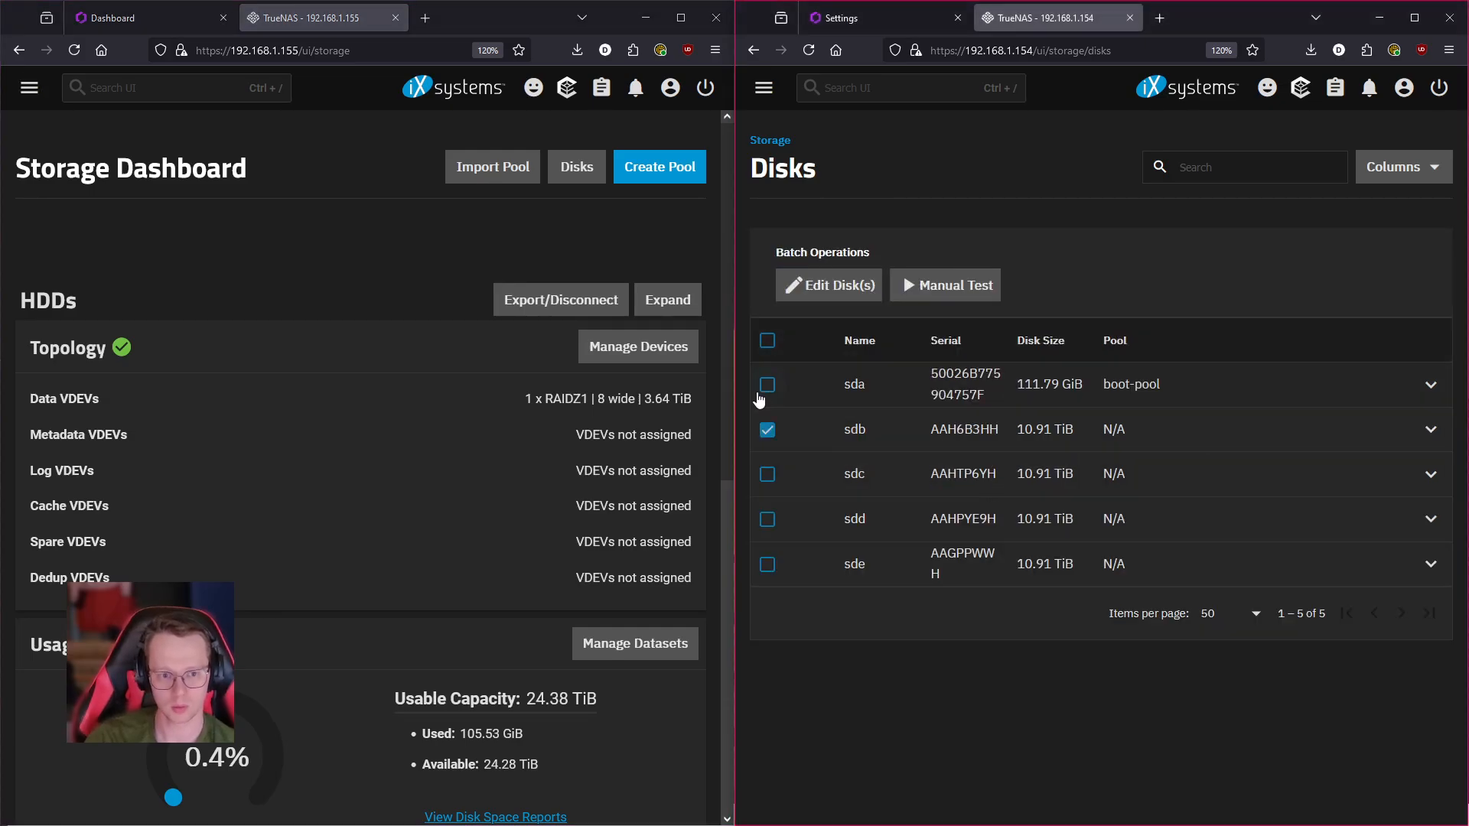
left_click(769, 475)
left_click(768, 520)
left_click(769, 565)
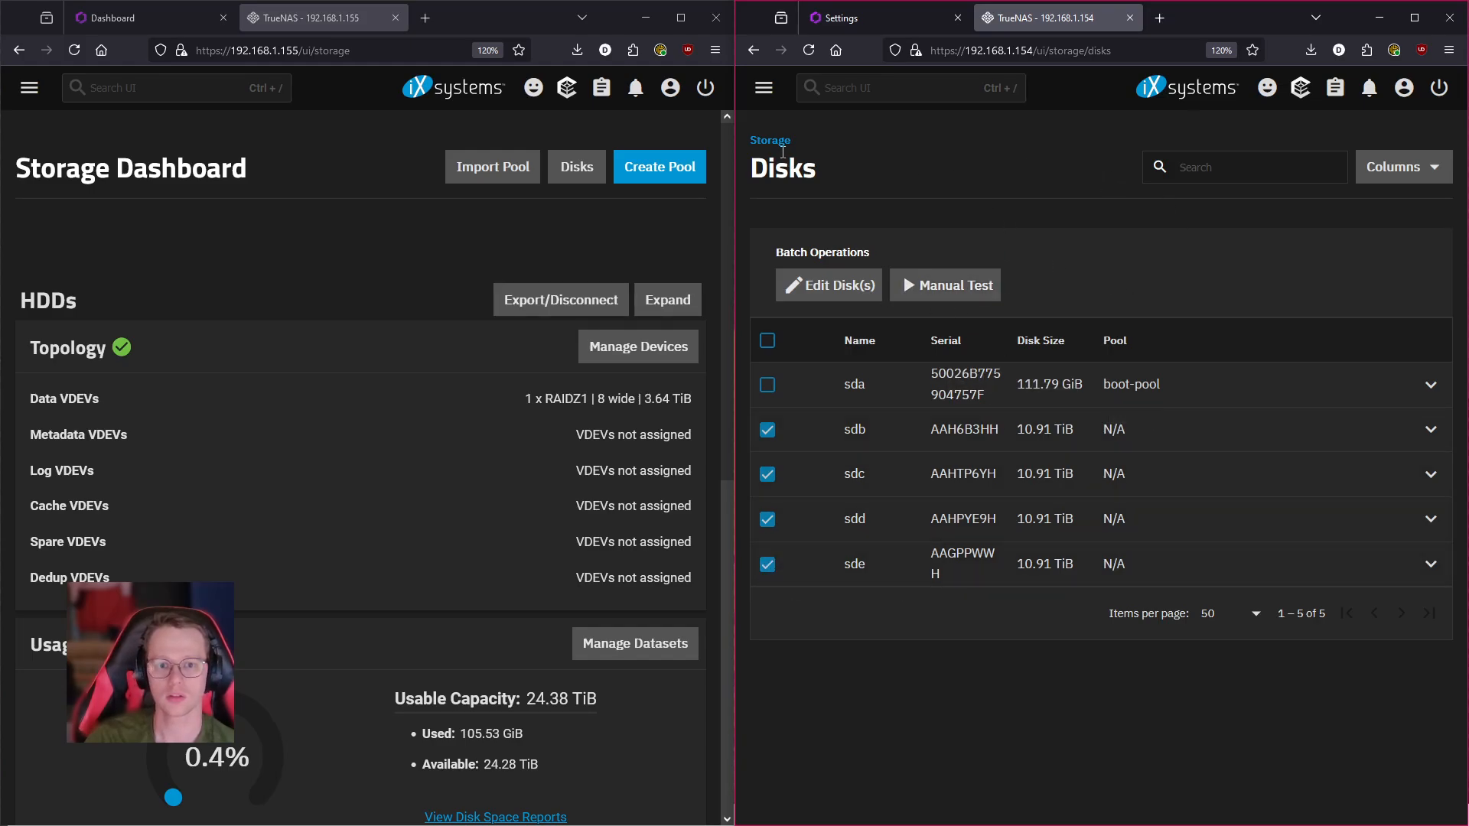
- Compare both servers' Datasets pages, then return TheLibrarian to its Storage Dashboard
left_click(764, 87)
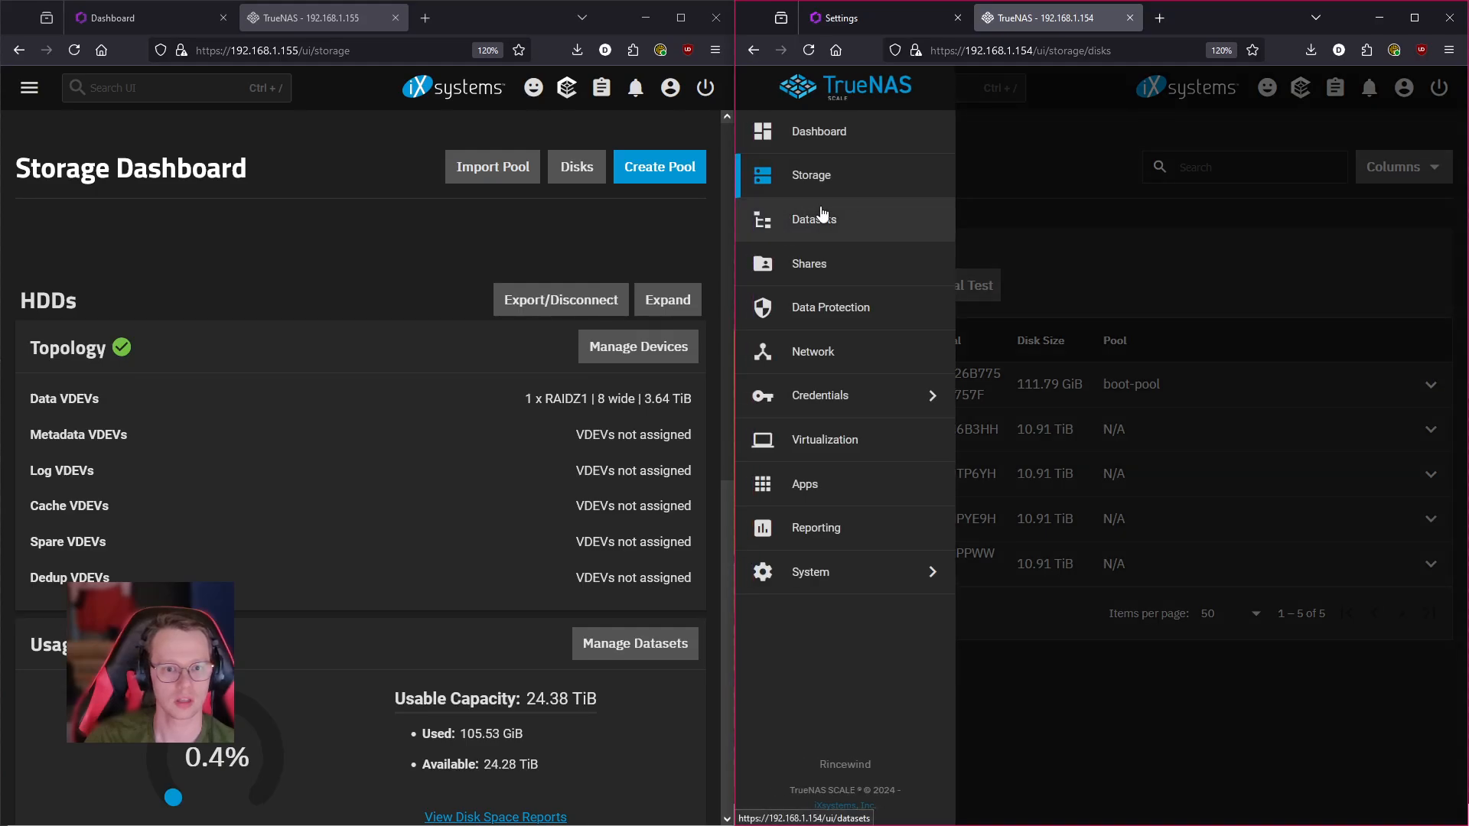
left_click(857, 218)
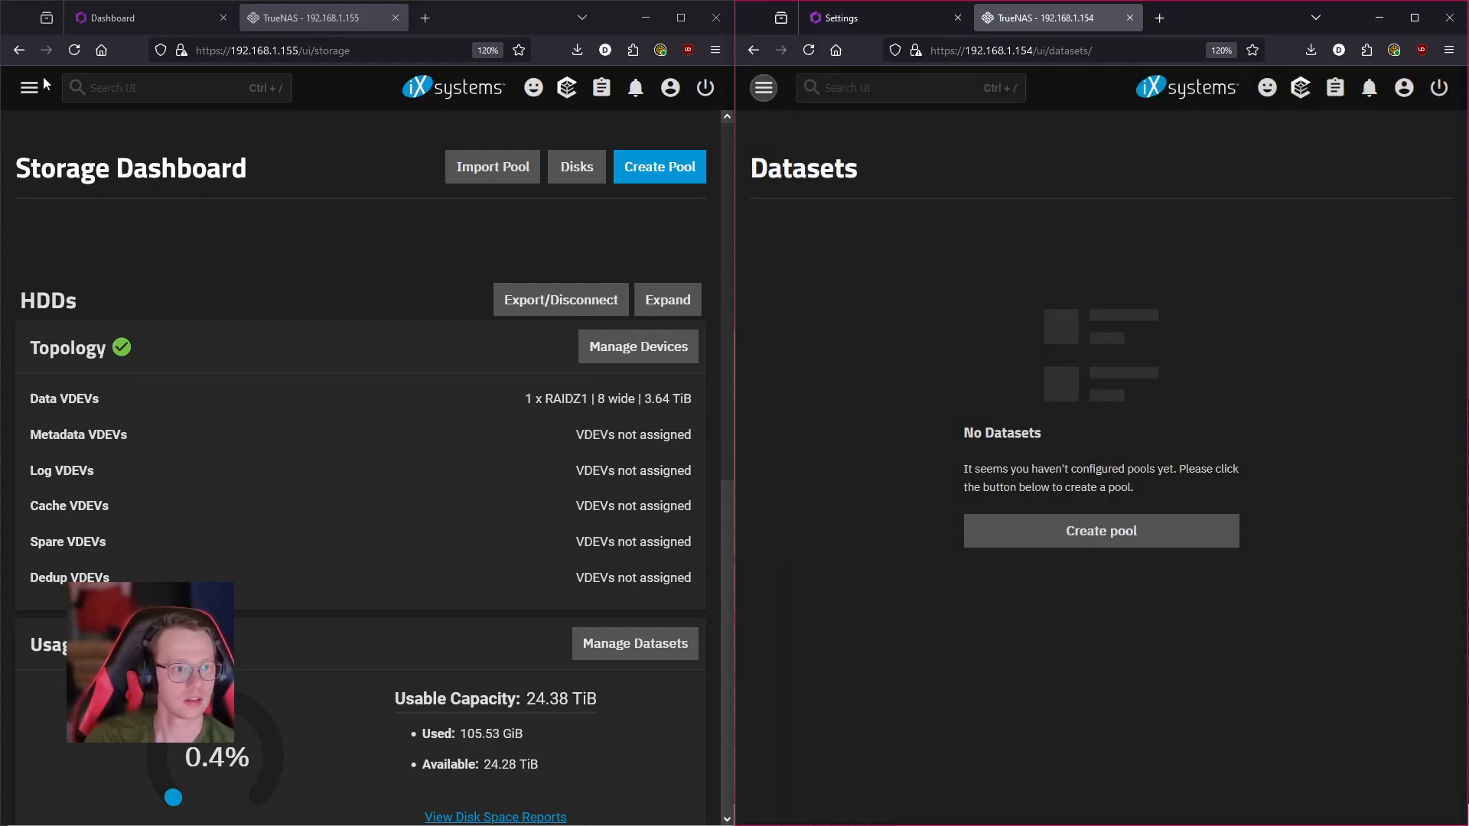
left_click(33, 88)
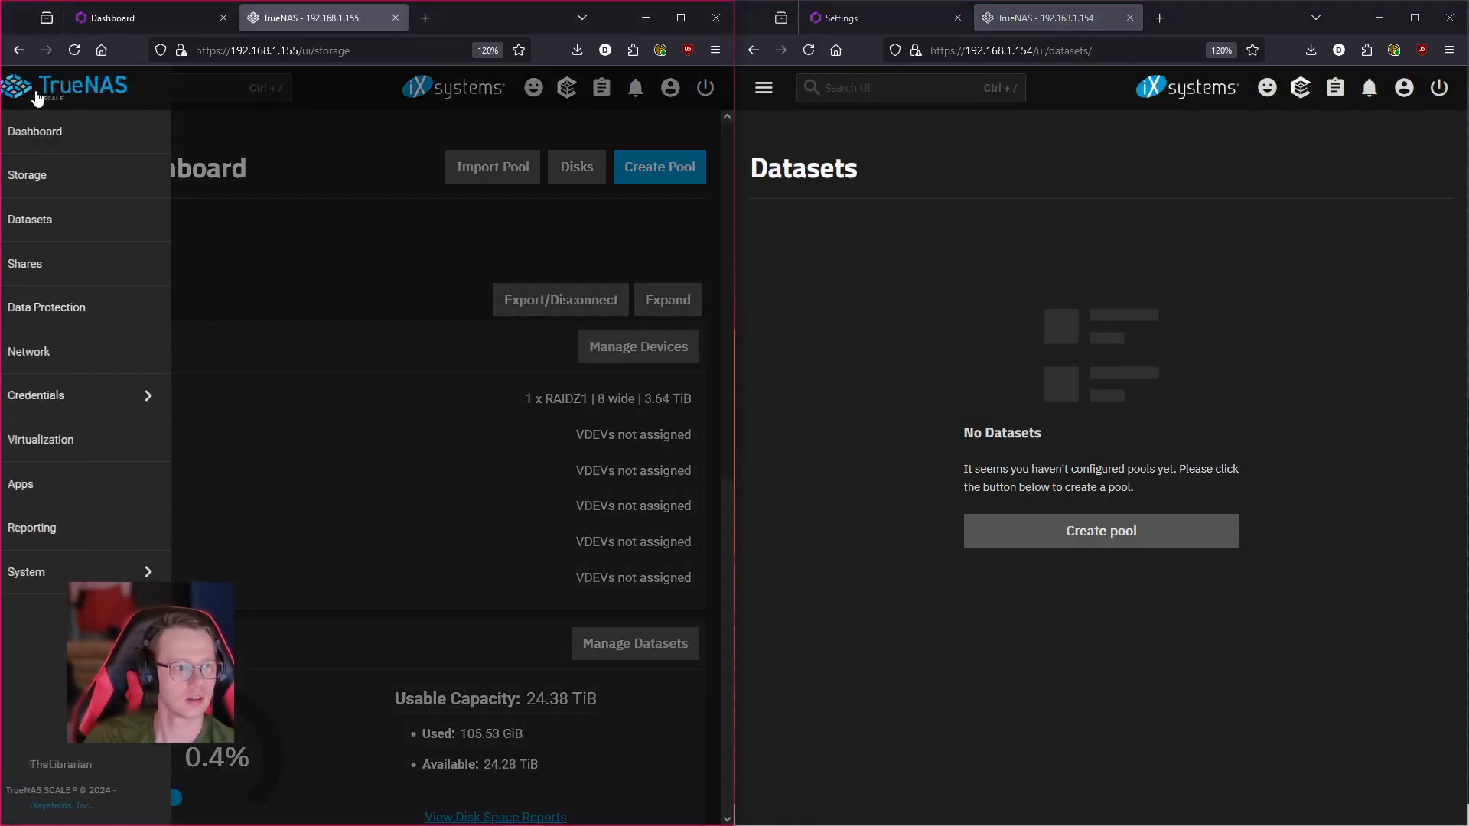
left_click(112, 227)
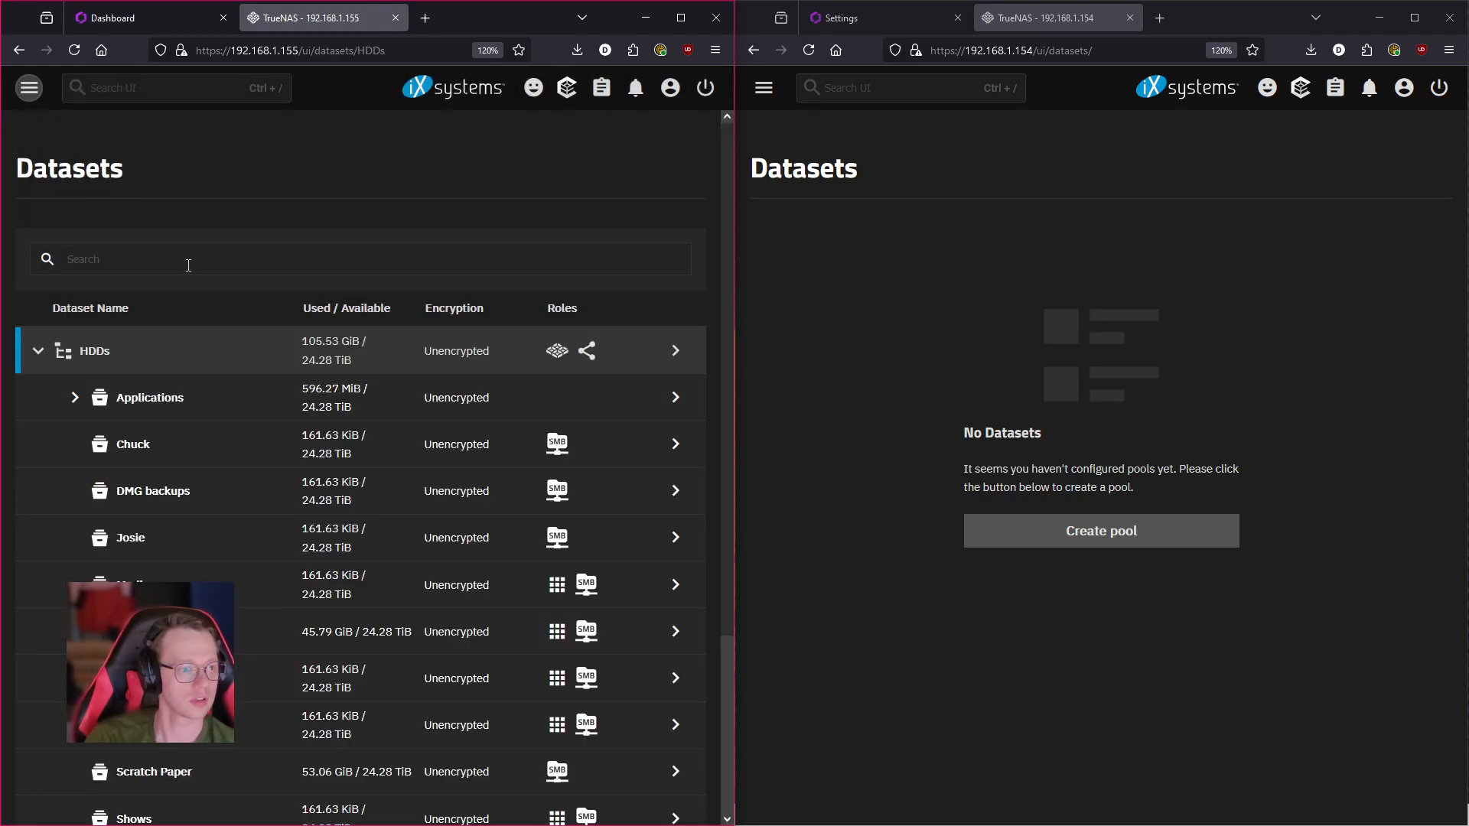
left_click(31, 89)
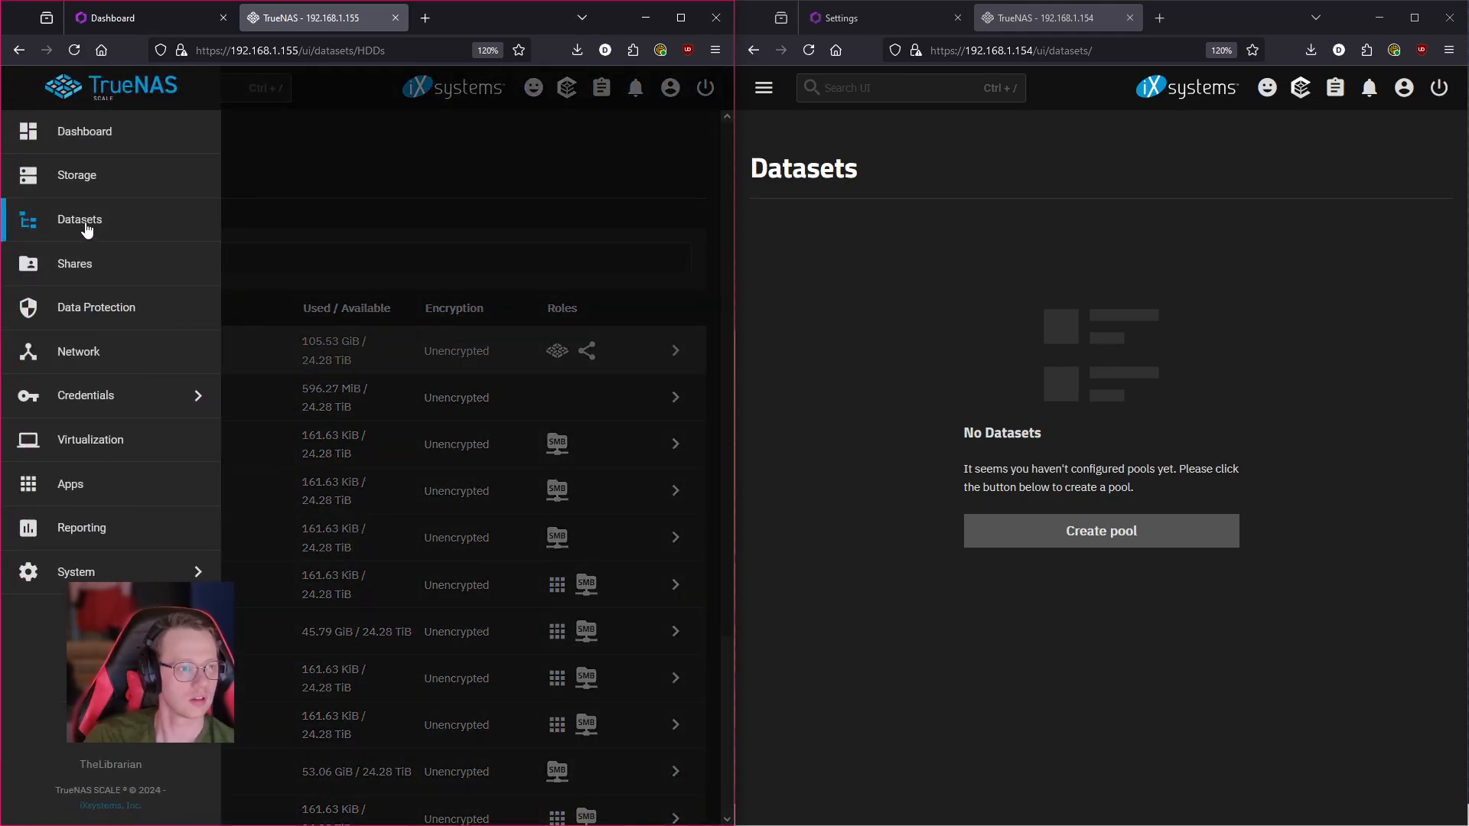
left_click(90, 181)
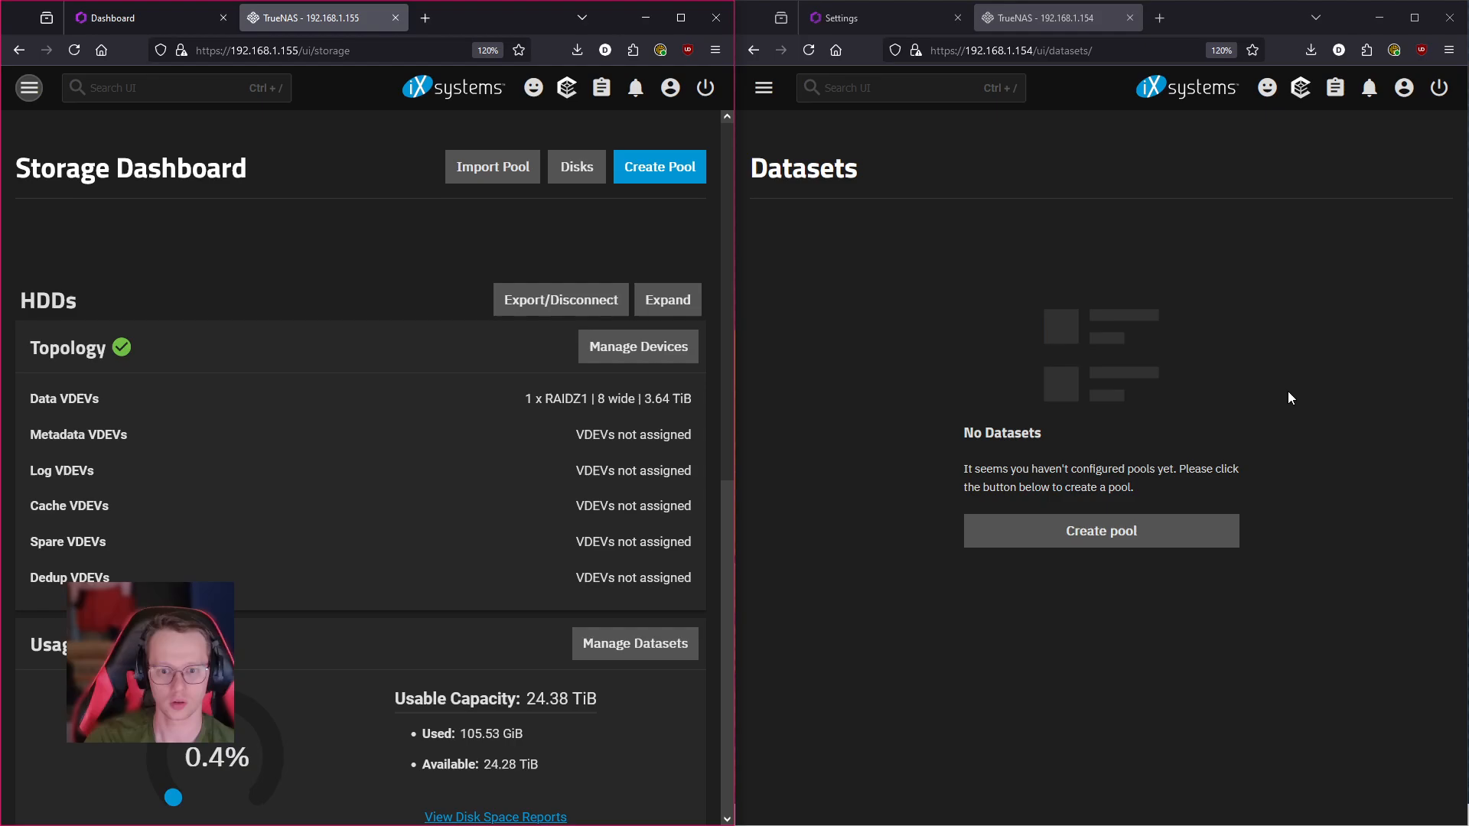
- Start a new pool on Rincewind and name it HDDs
left_click(1128, 531)
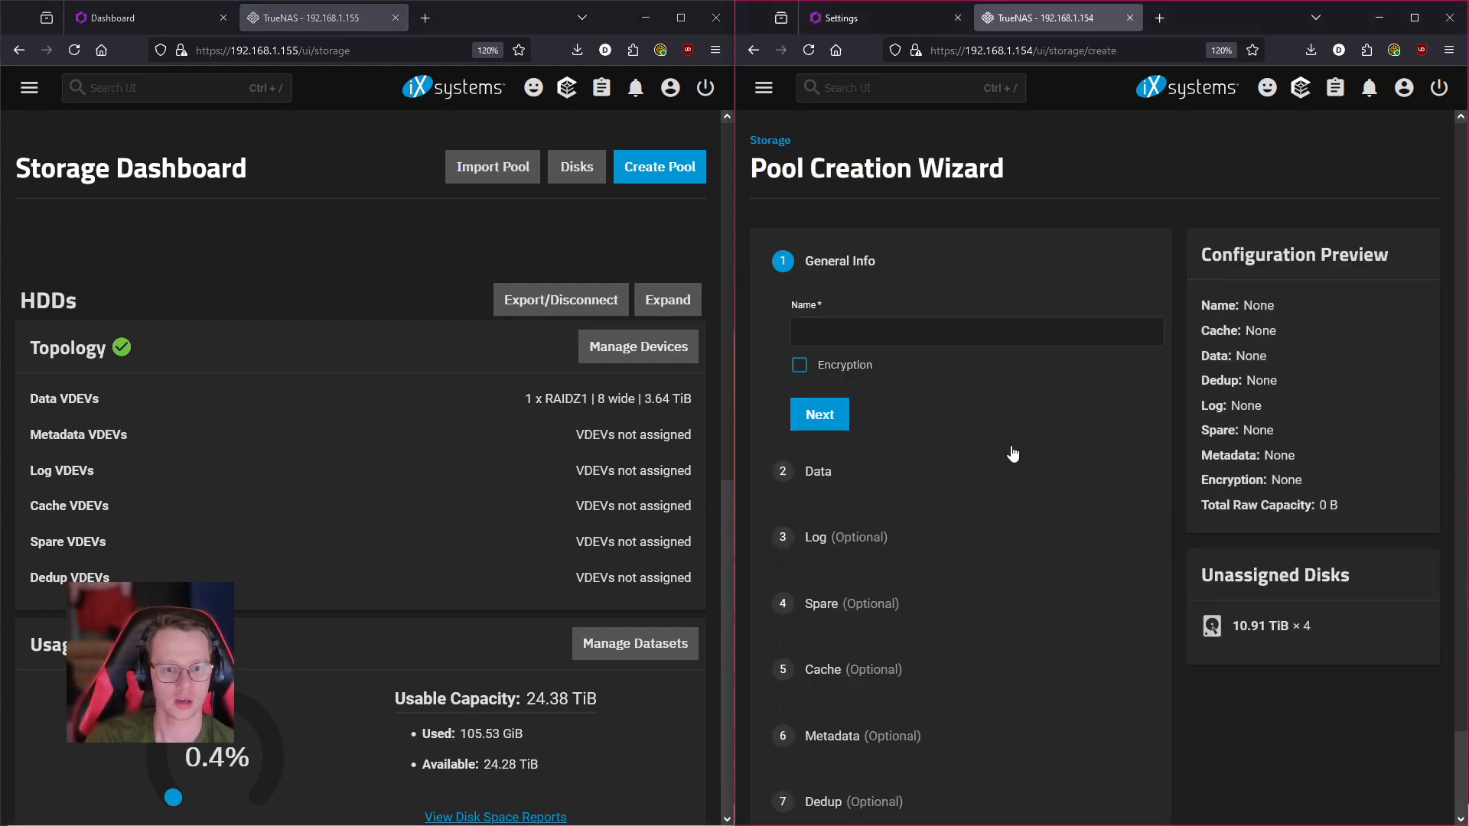
left_click(827, 336)
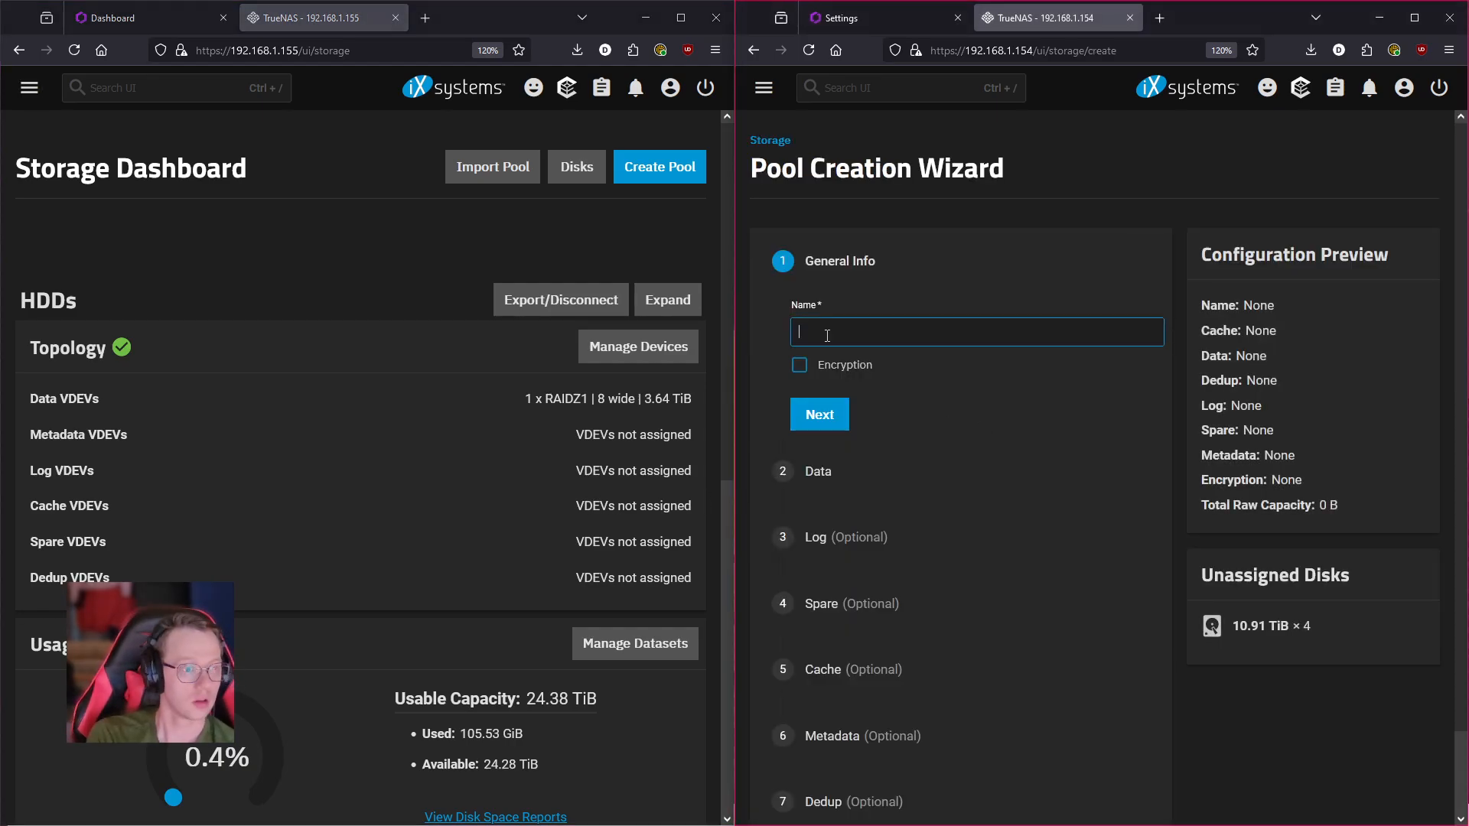
type("HDD")
key("BackSpace")
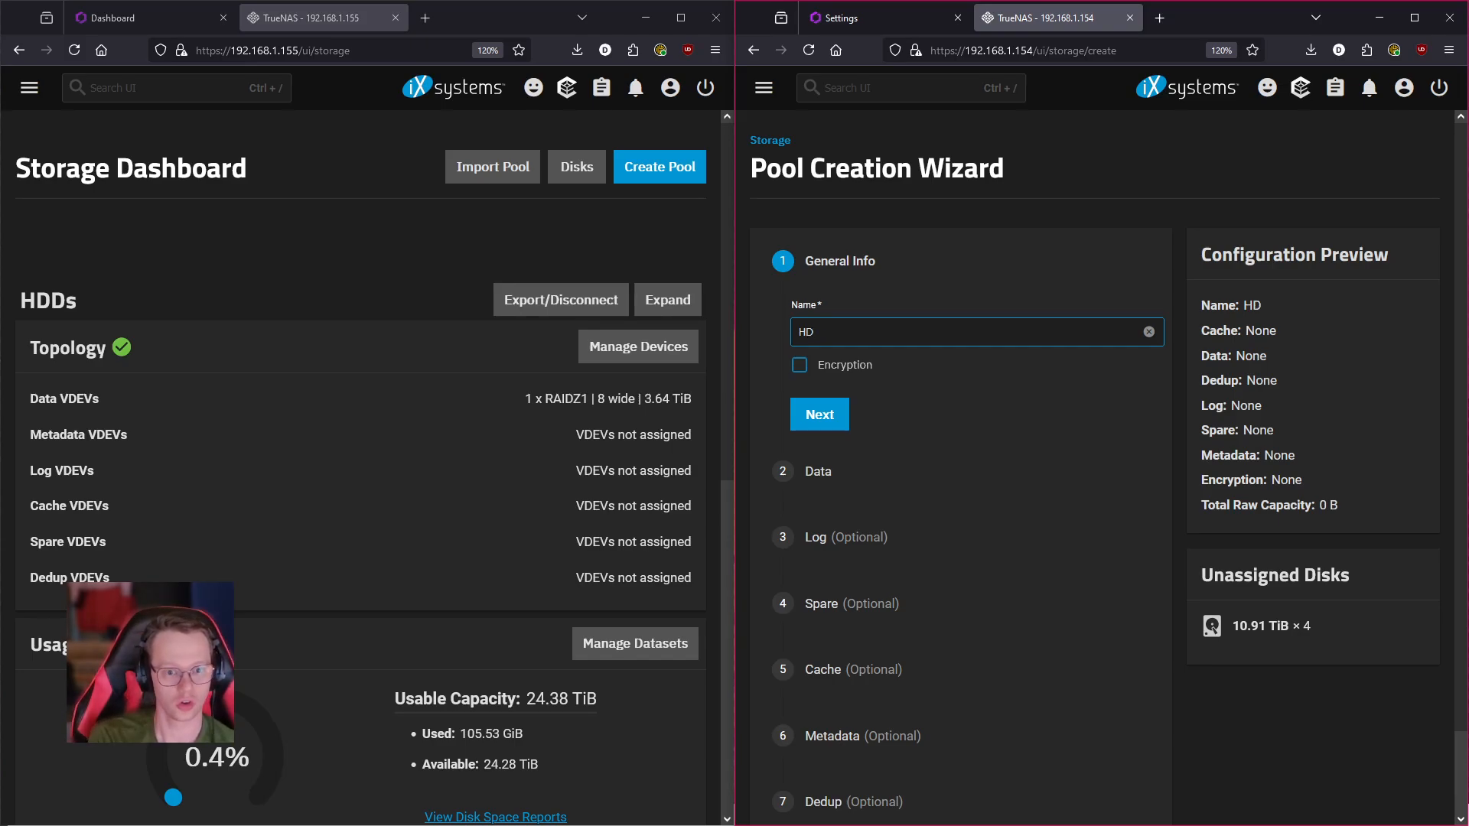
type("Ds")
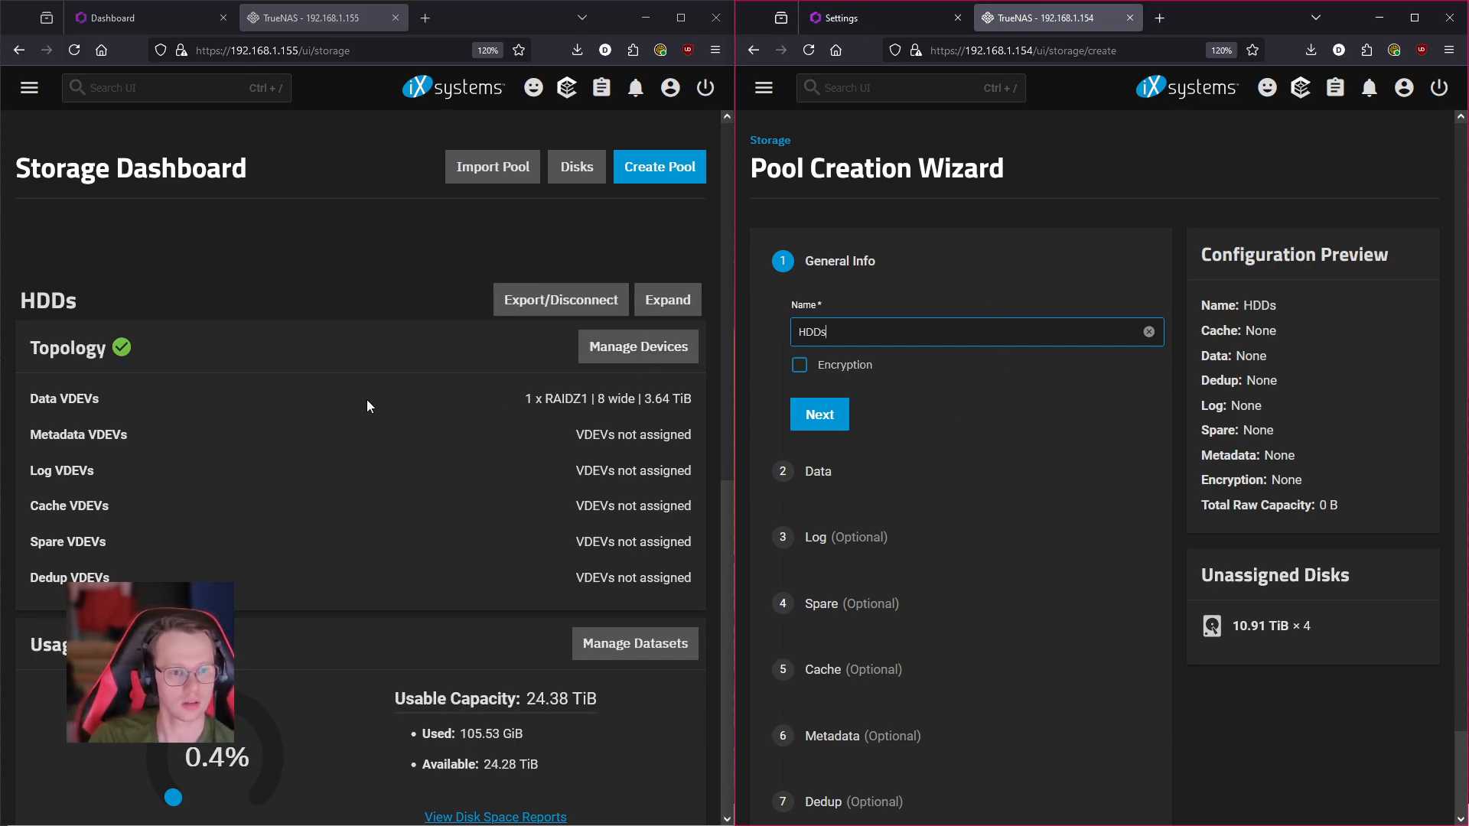
- On TheLibrarian, list the HDDs pool's devices and expand its RAIDZ1 group of disks sda–sdh
scroll(434, 414, "down", 2)
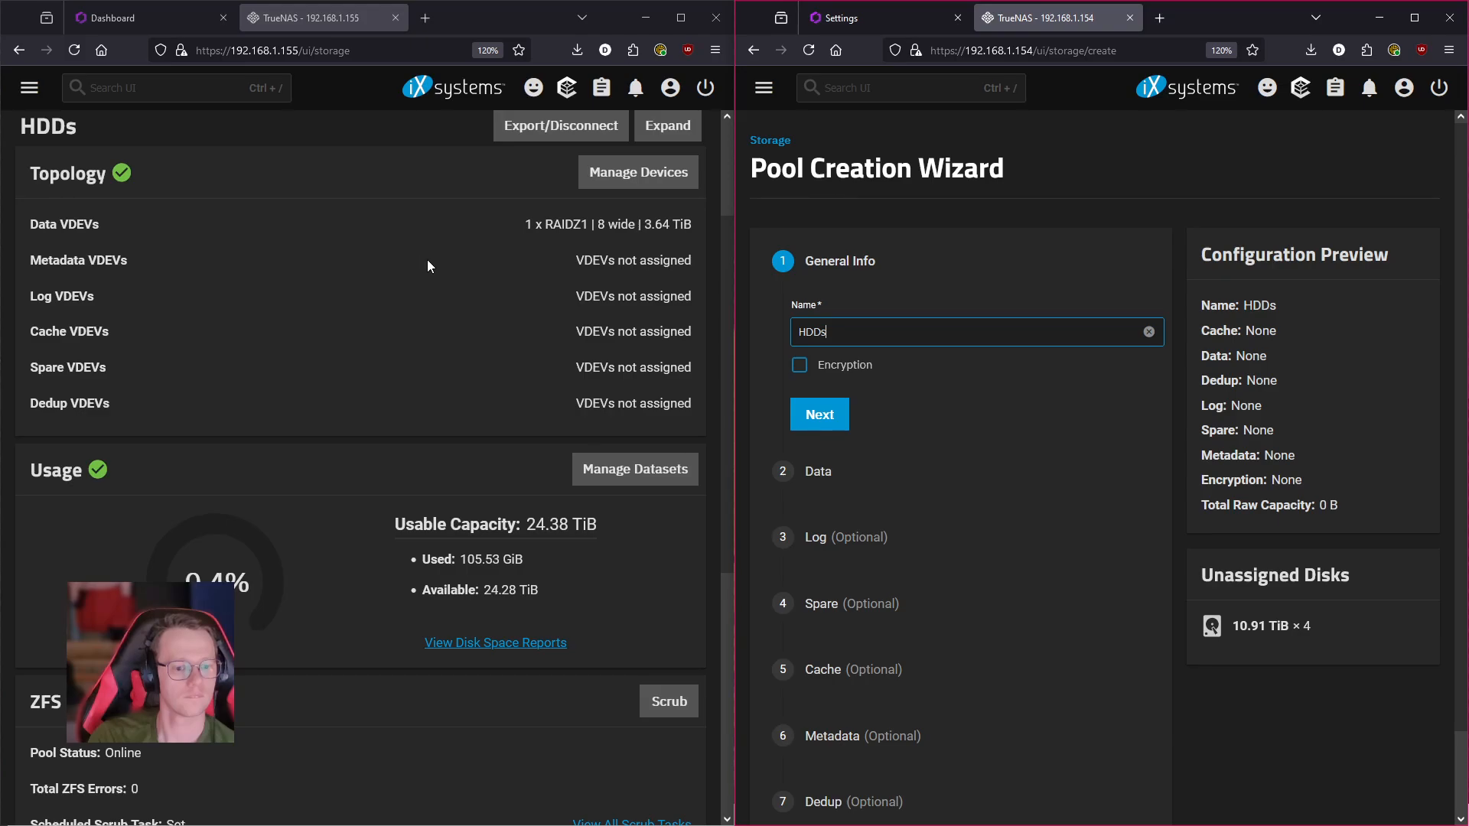
scroll(479, 482, "up", 2)
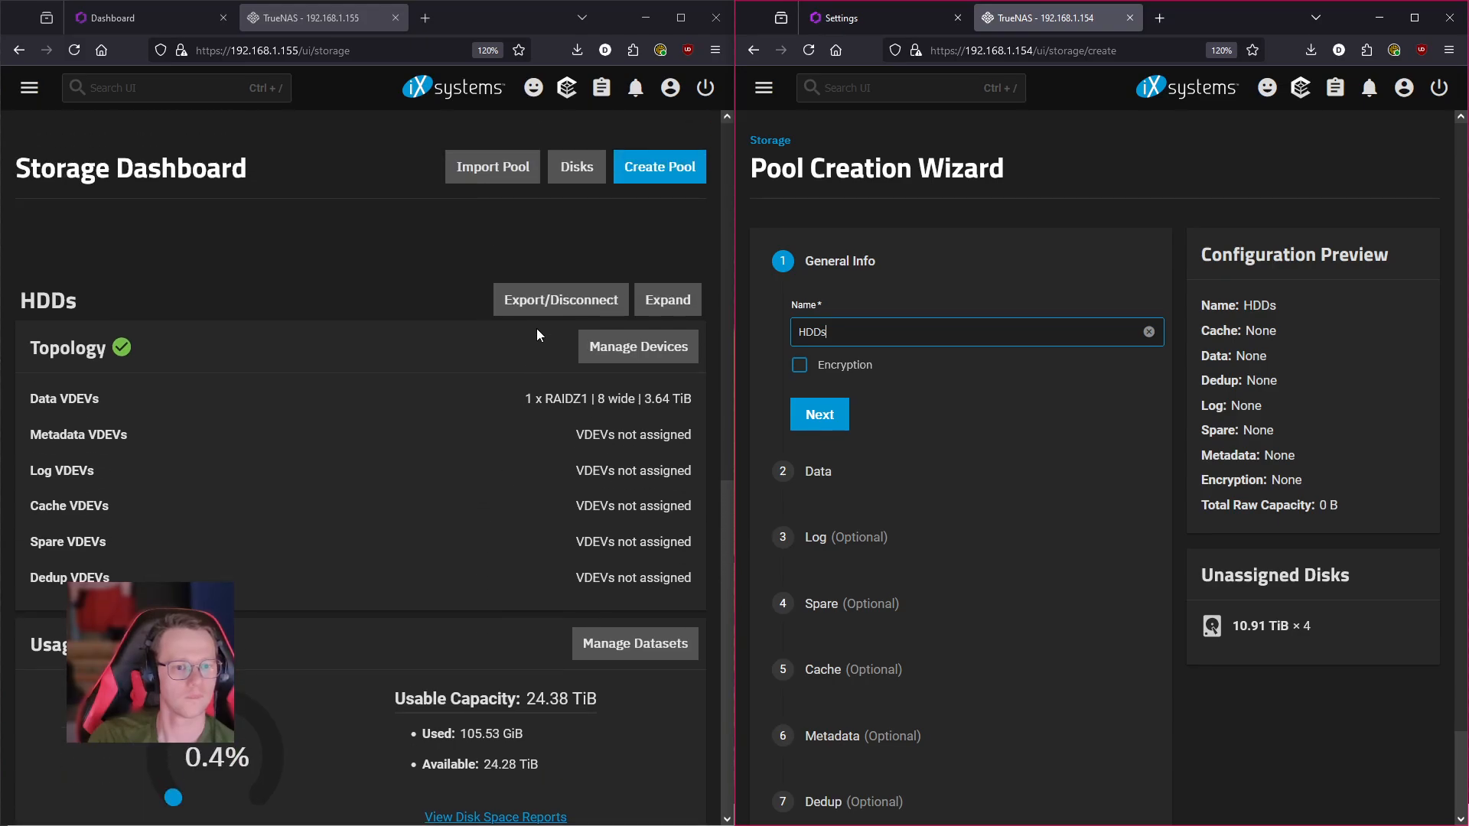
left_click(632, 356)
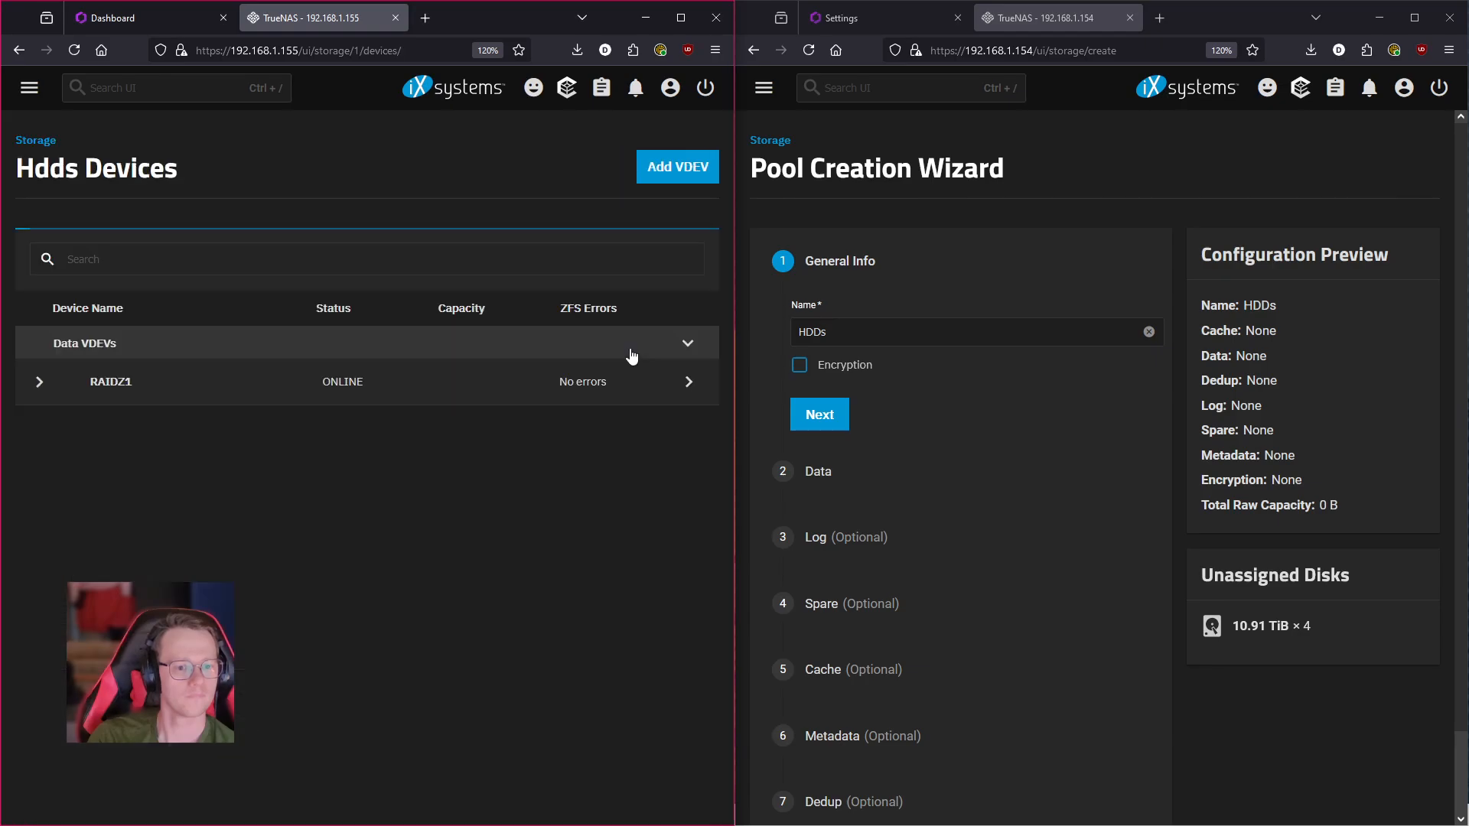
left_click(39, 381)
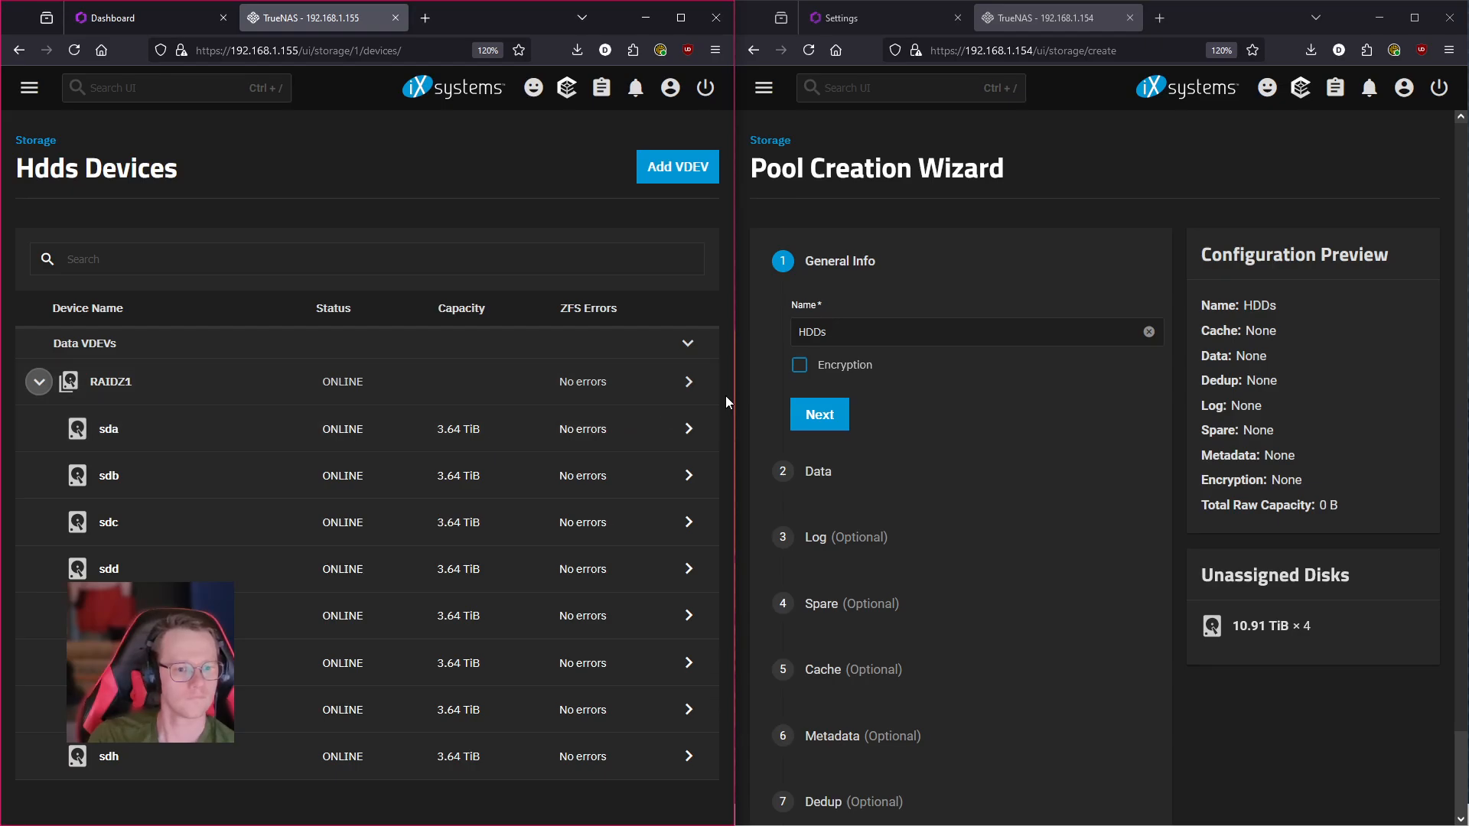
- Show disk sda's details: parent RAIDZ1-0 with zero read, write and checksum errors
left_click(693, 430)
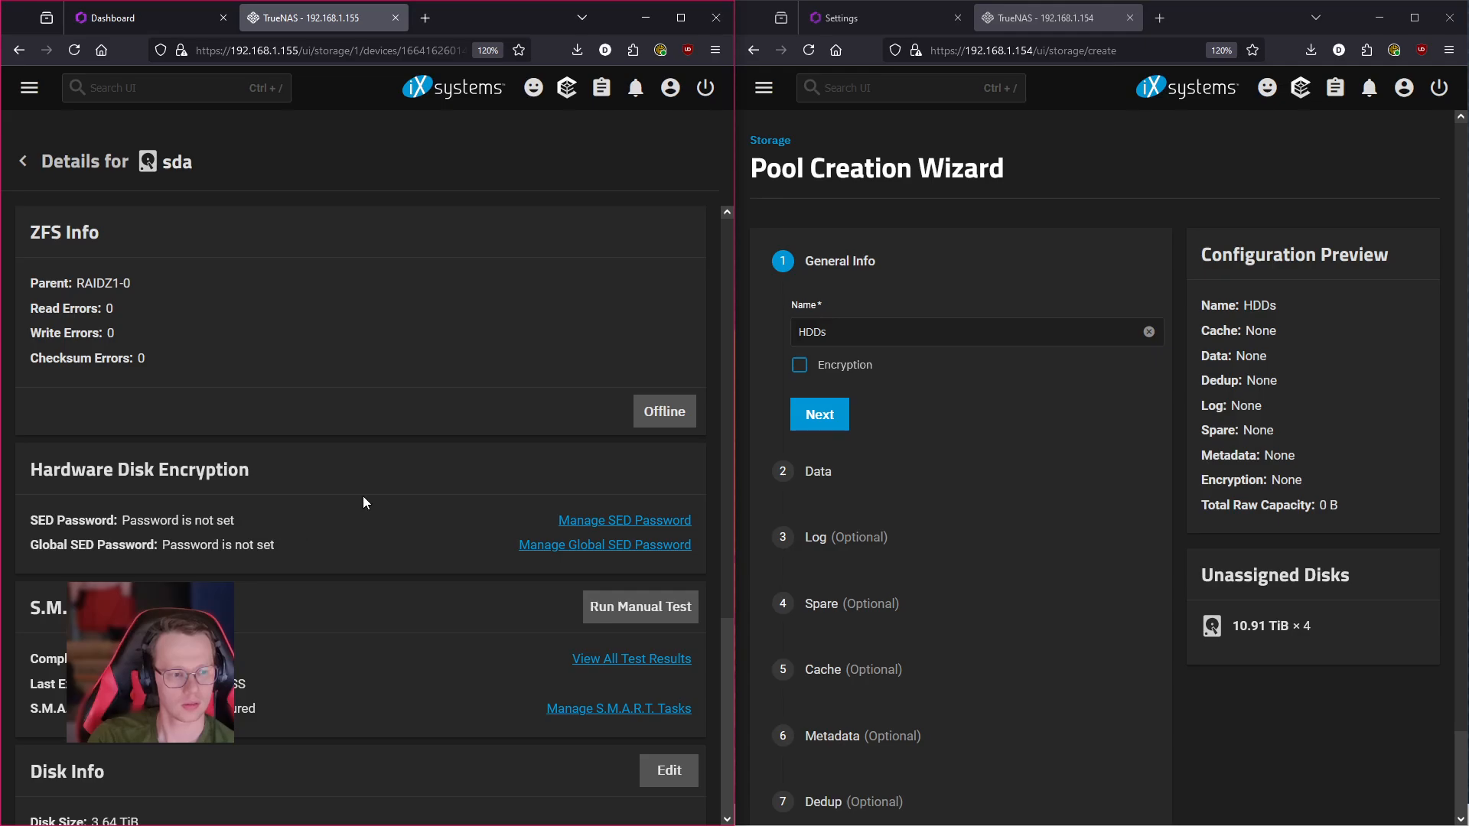
scroll(364, 496, "down", 3)
scroll(365, 497, "up", 3)
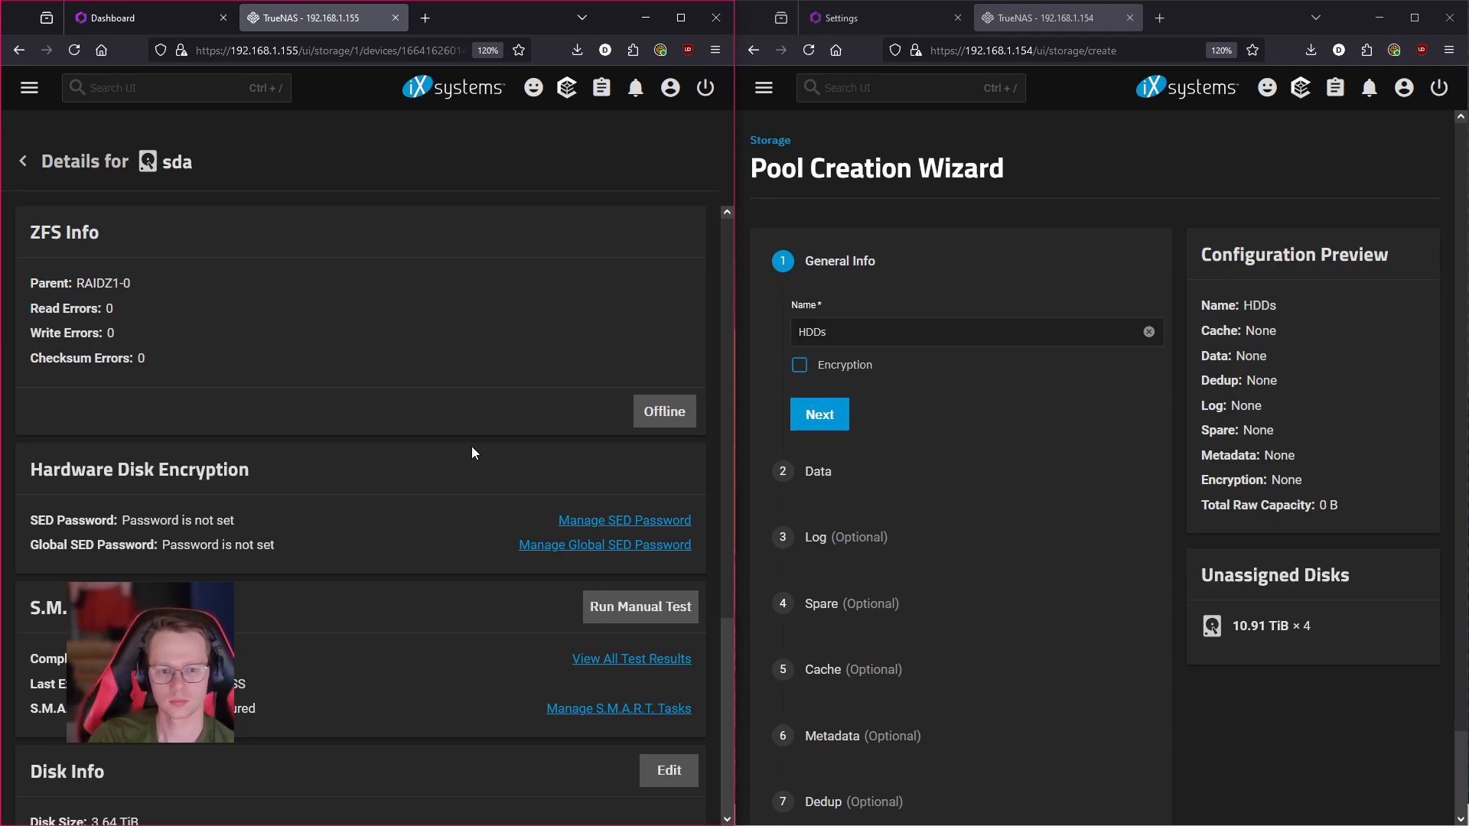
- Give the HDDs pool a RAIDZ2 data layout, 4 wide with one VDEV, 21.83 TiB raw
left_click(829, 419)
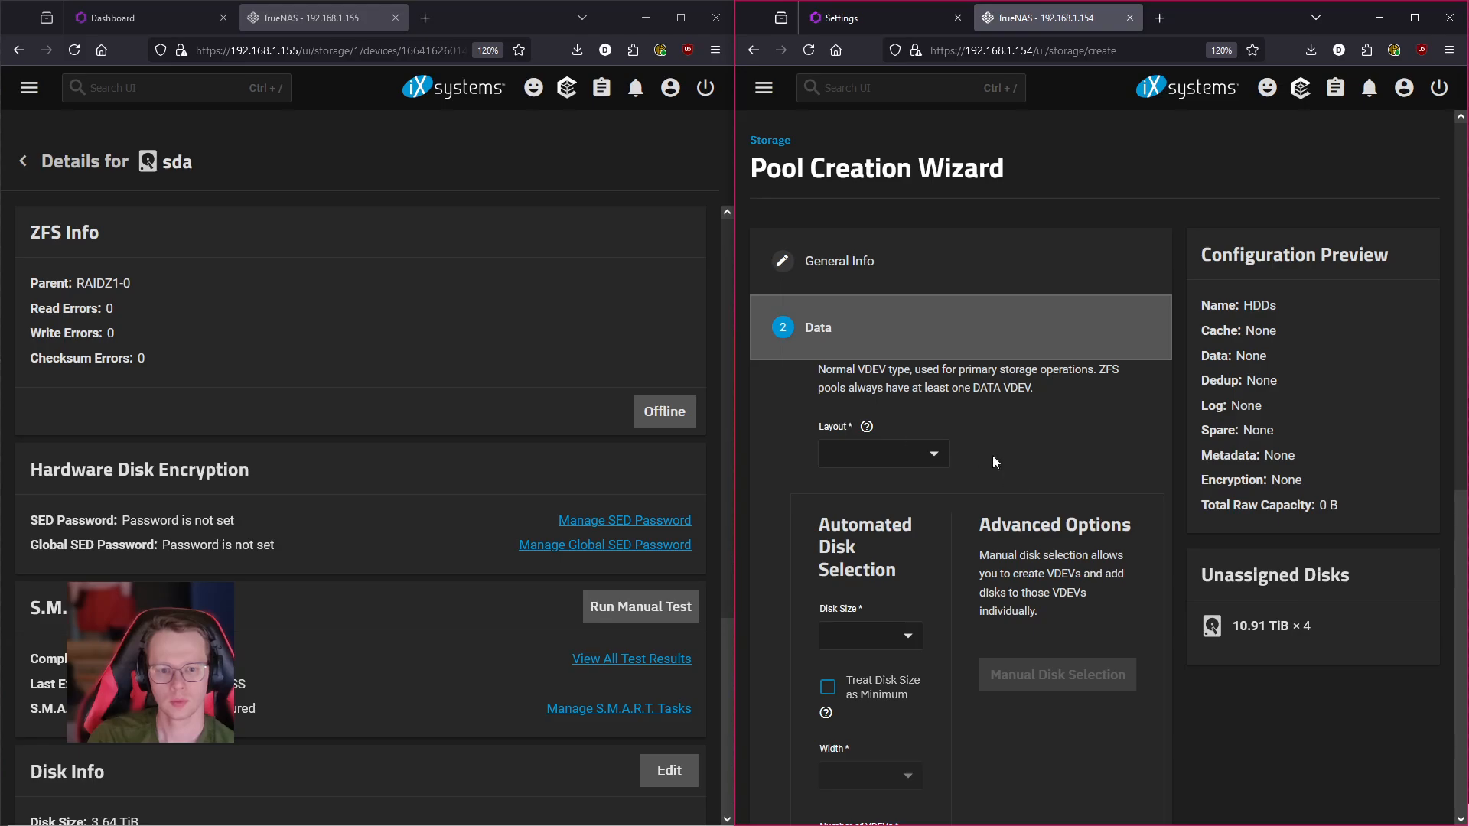
left_click(920, 457)
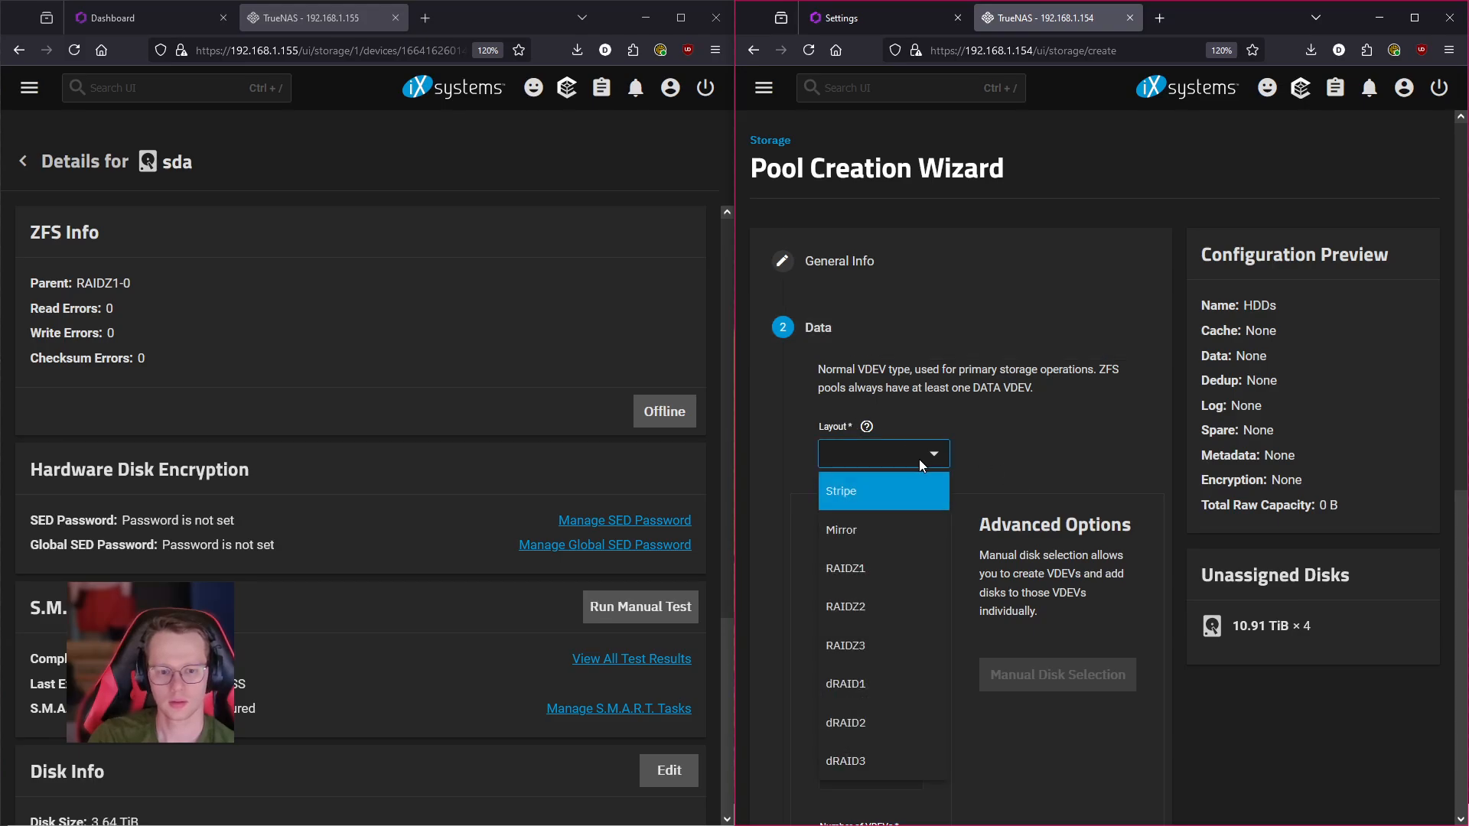
mouse_move(880, 626)
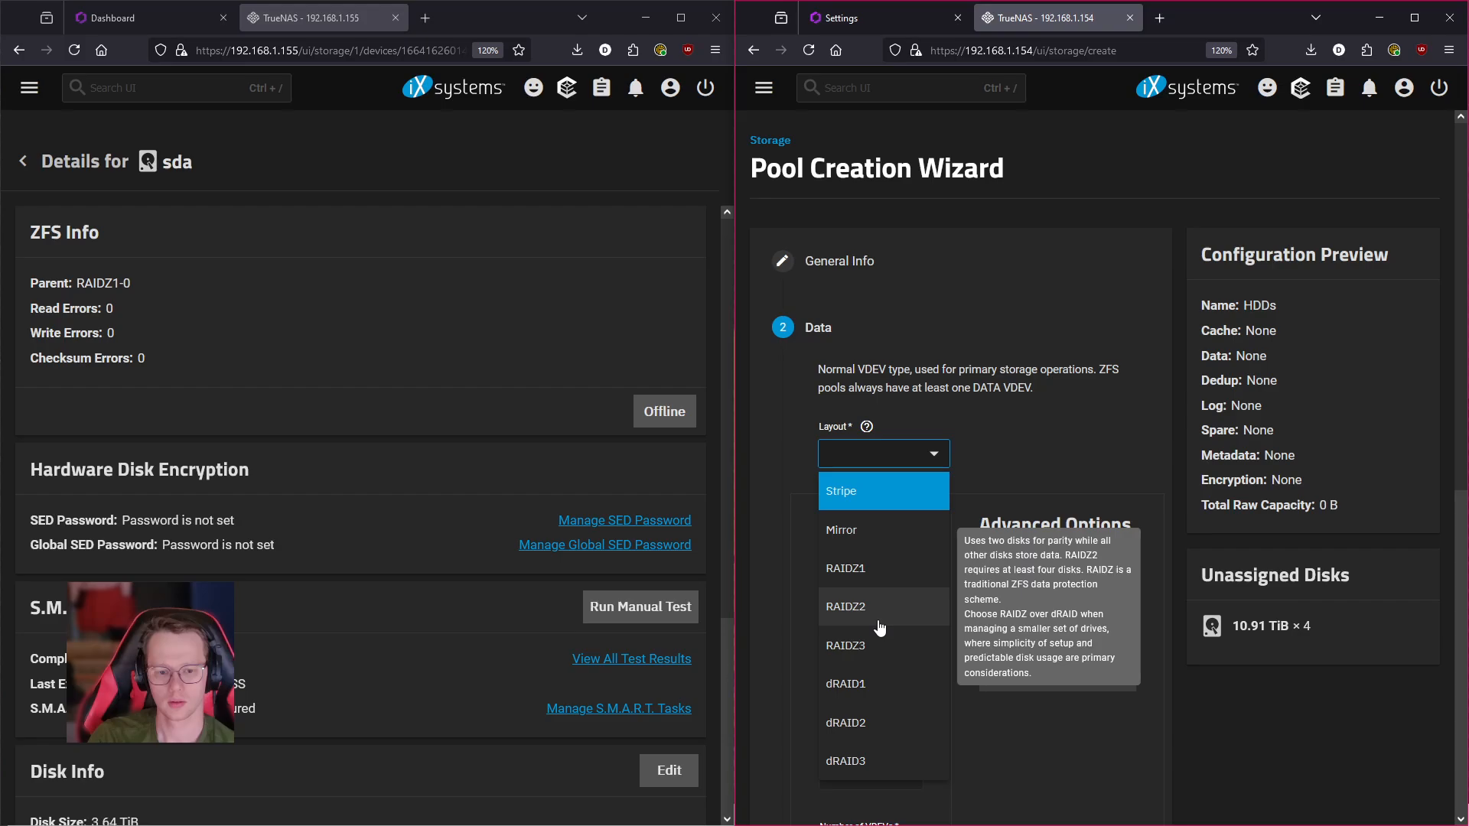
mouse_move(893, 701)
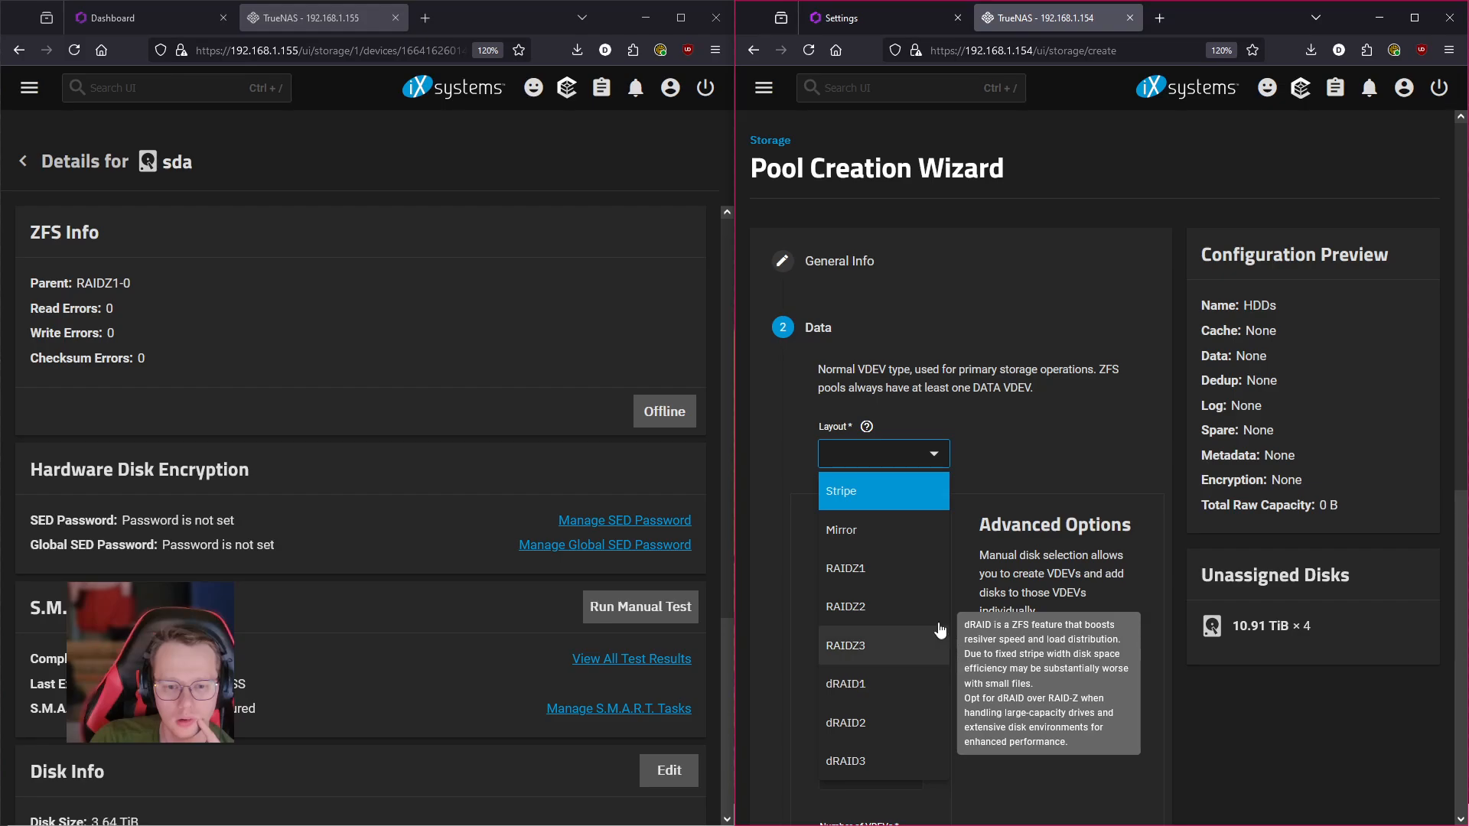
left_click(890, 627)
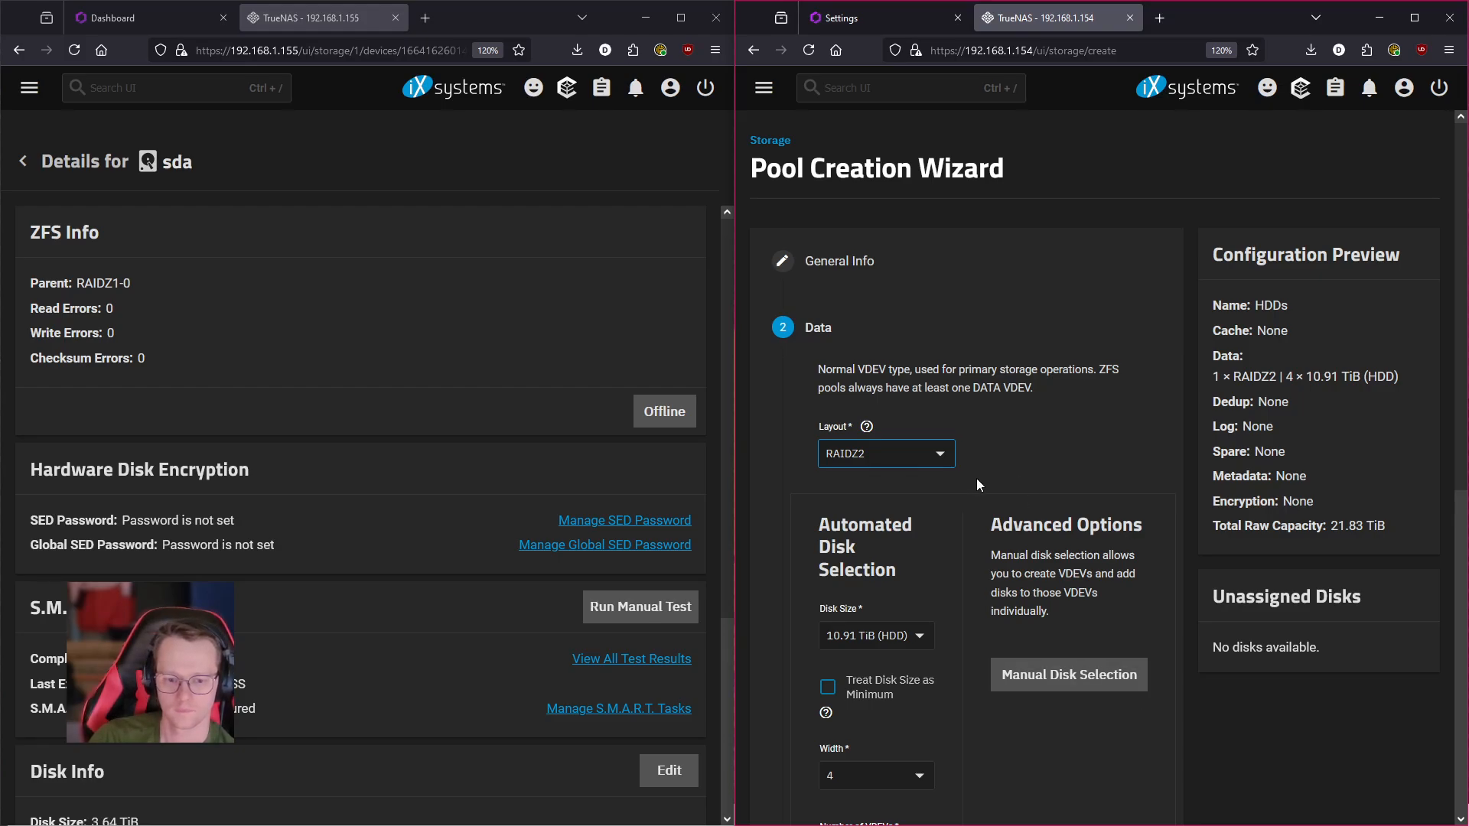
scroll(977, 479, "down", 3)
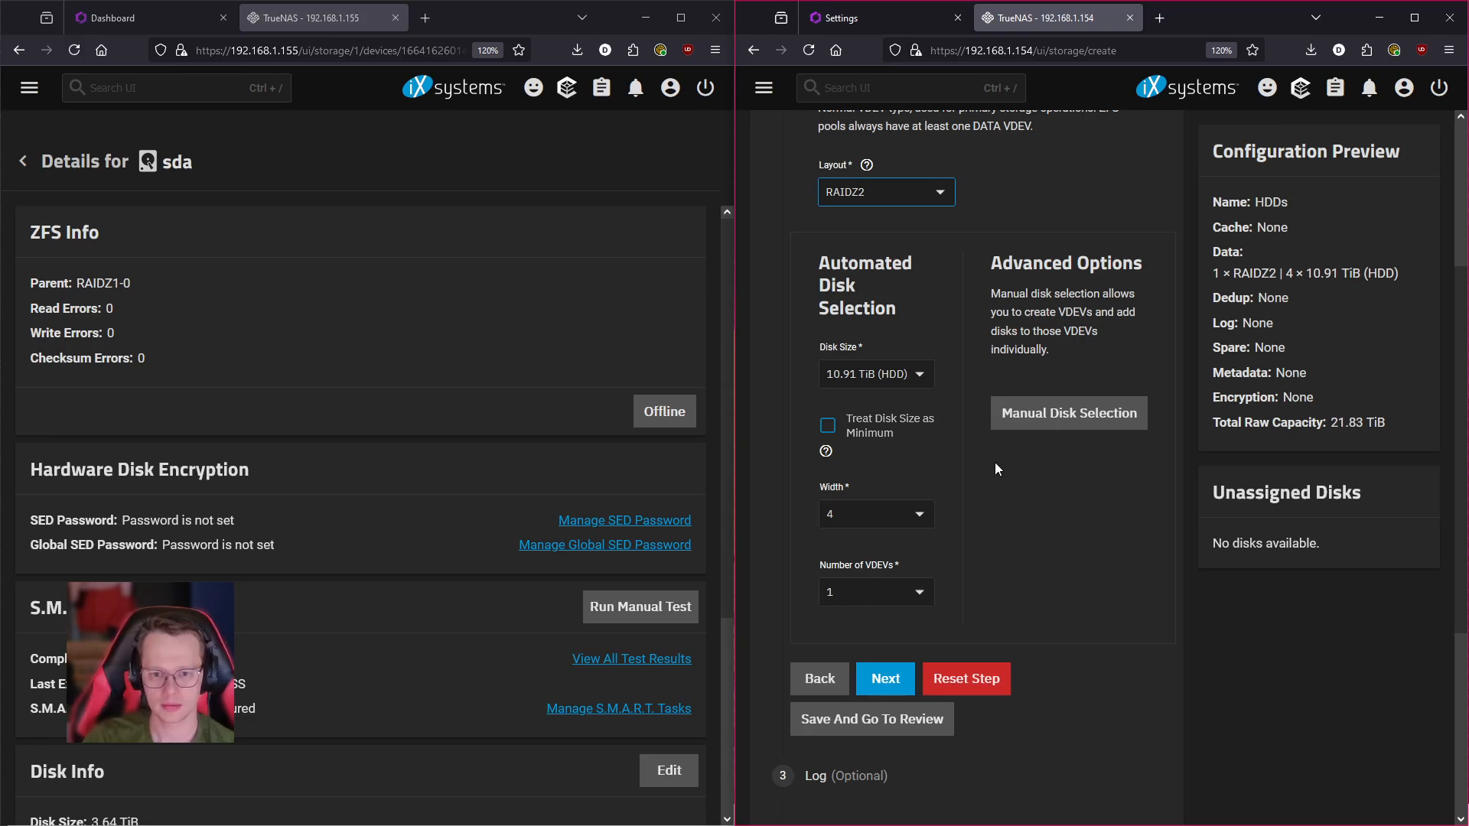
scroll(980, 622, "up", 4)
scroll(981, 622, "down", 2)
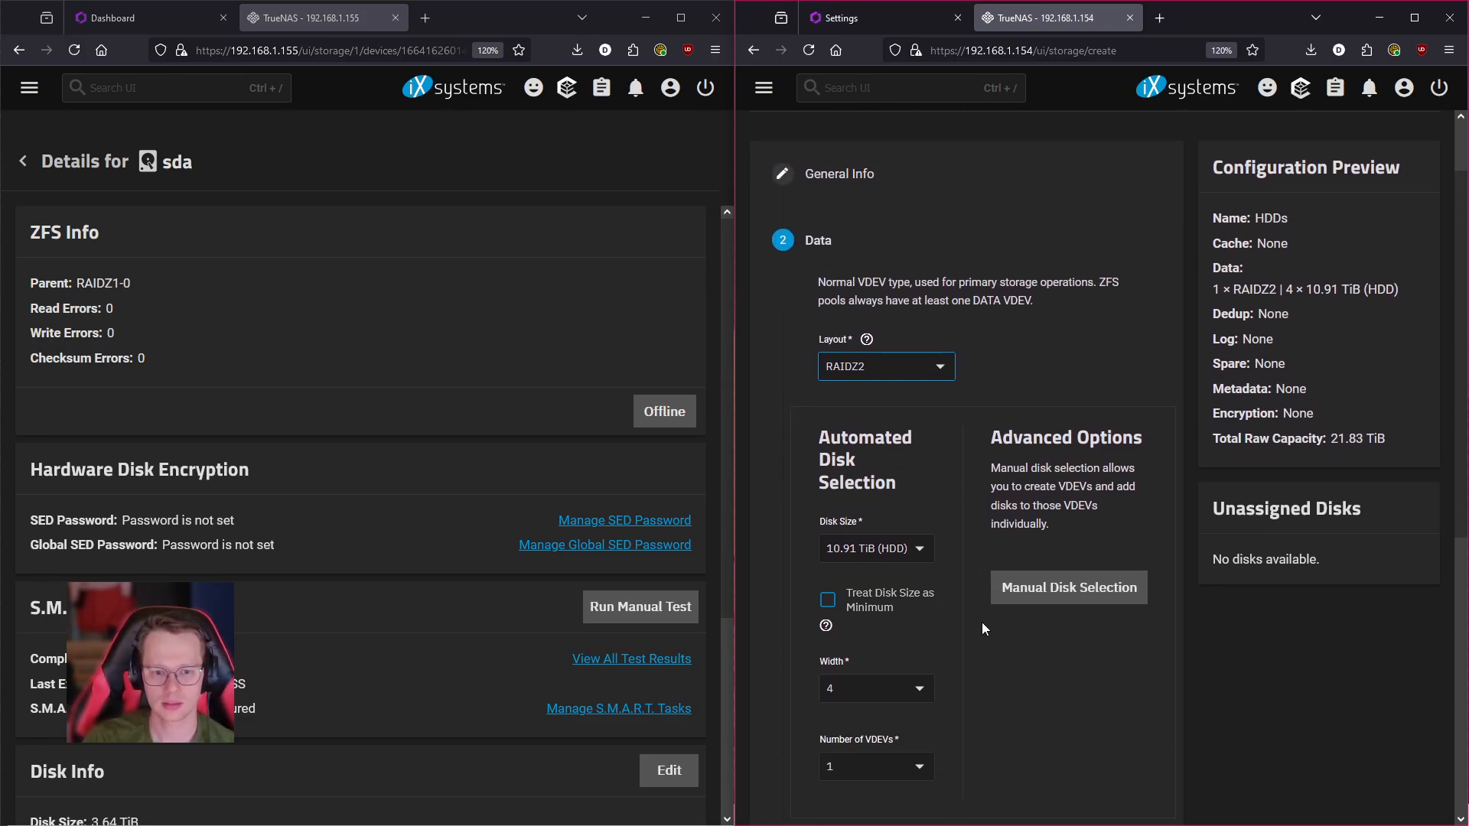
left_click(1029, 598)
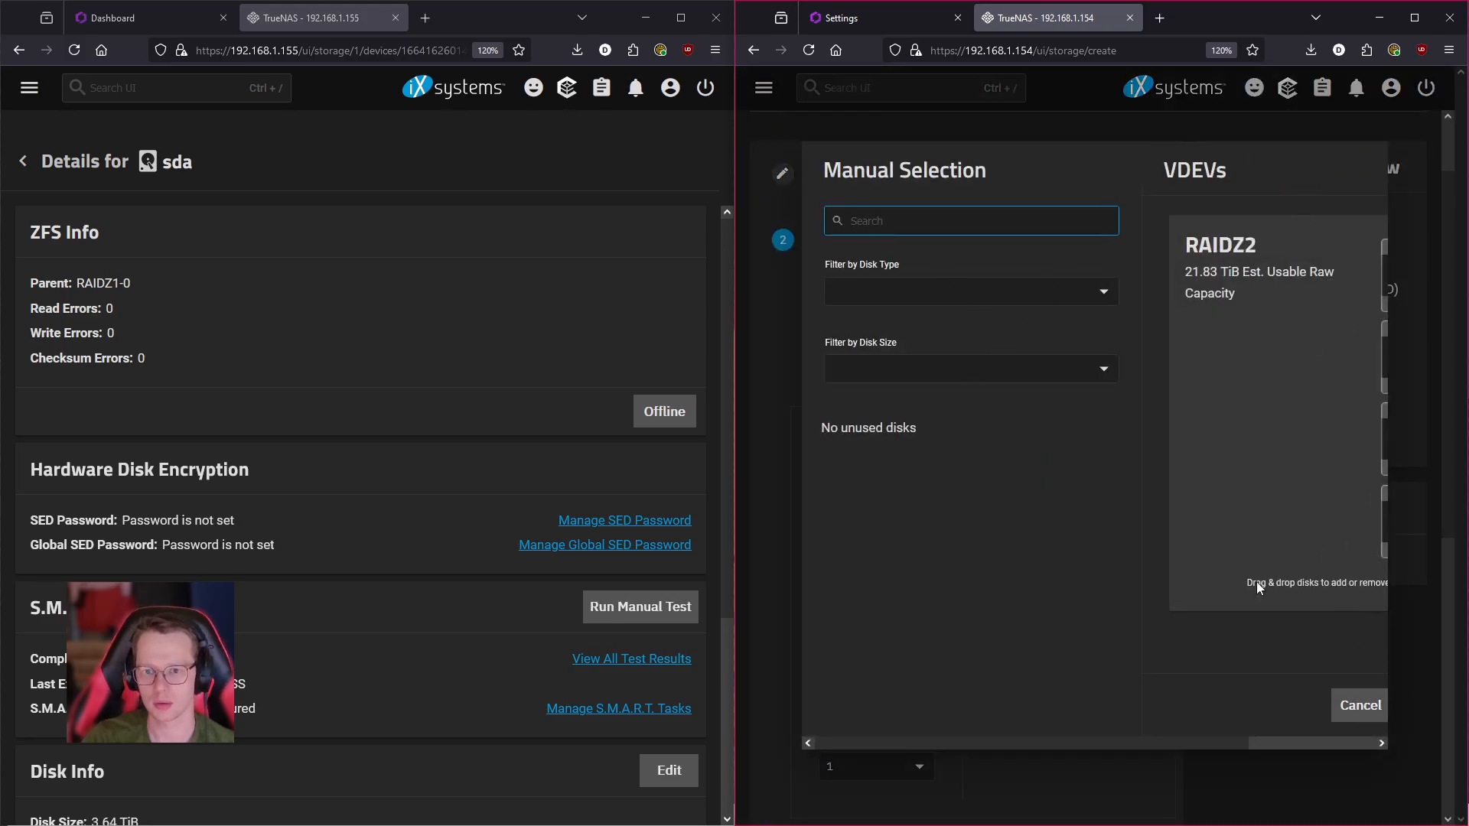
left_click(1288, 743)
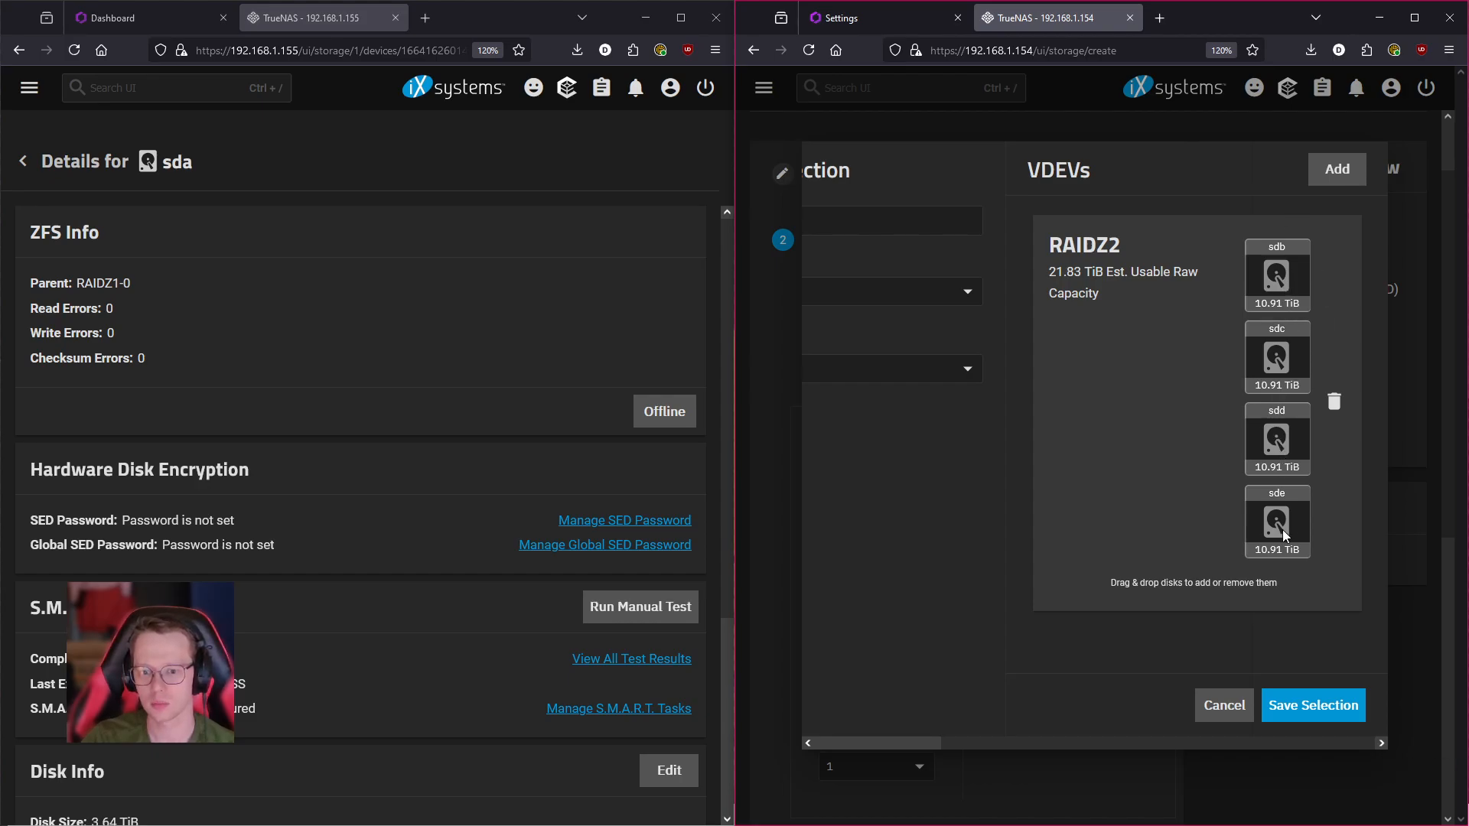
left_click(1316, 712)
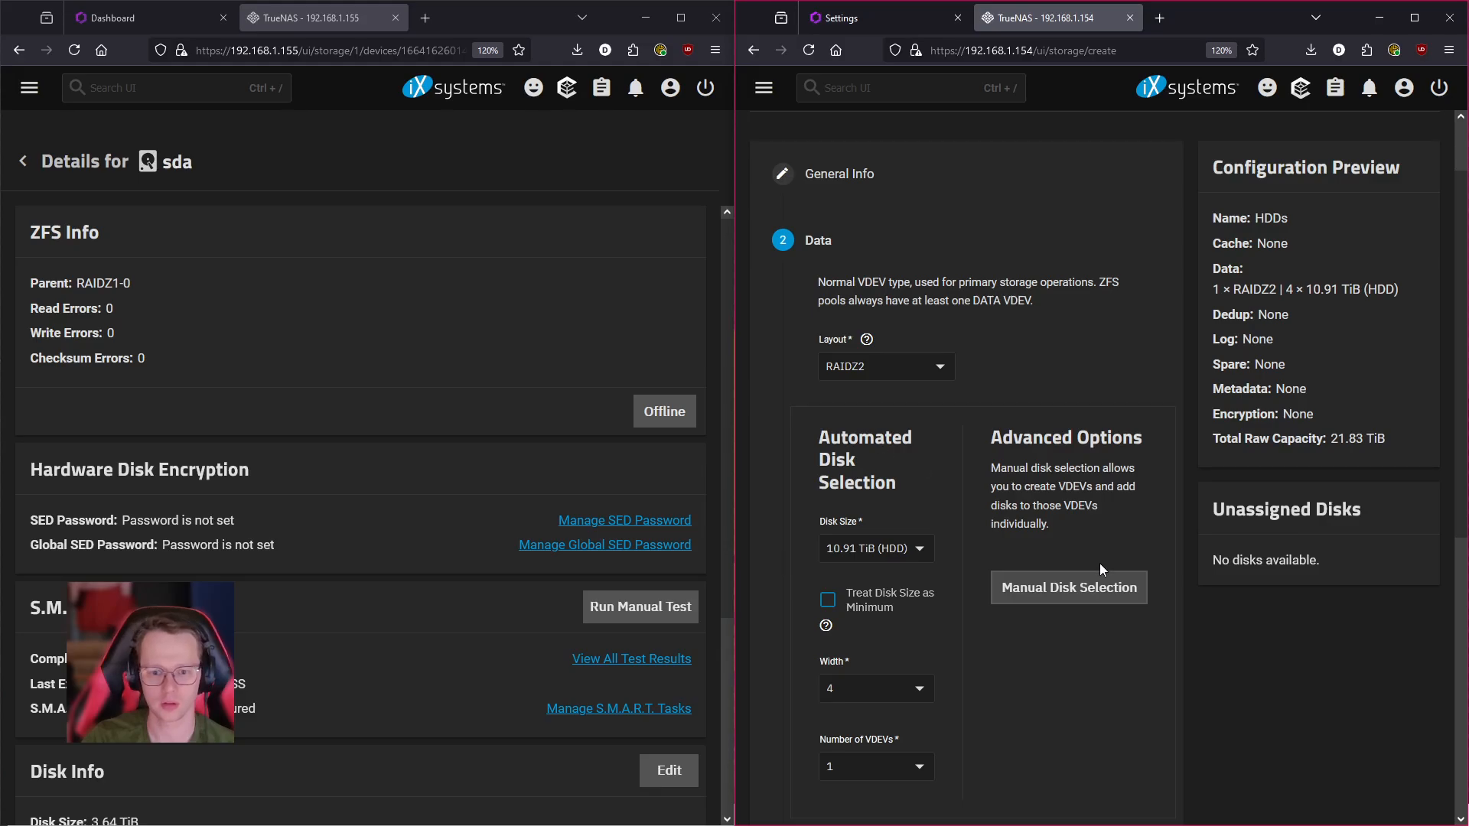
scroll(983, 396, "down", 5)
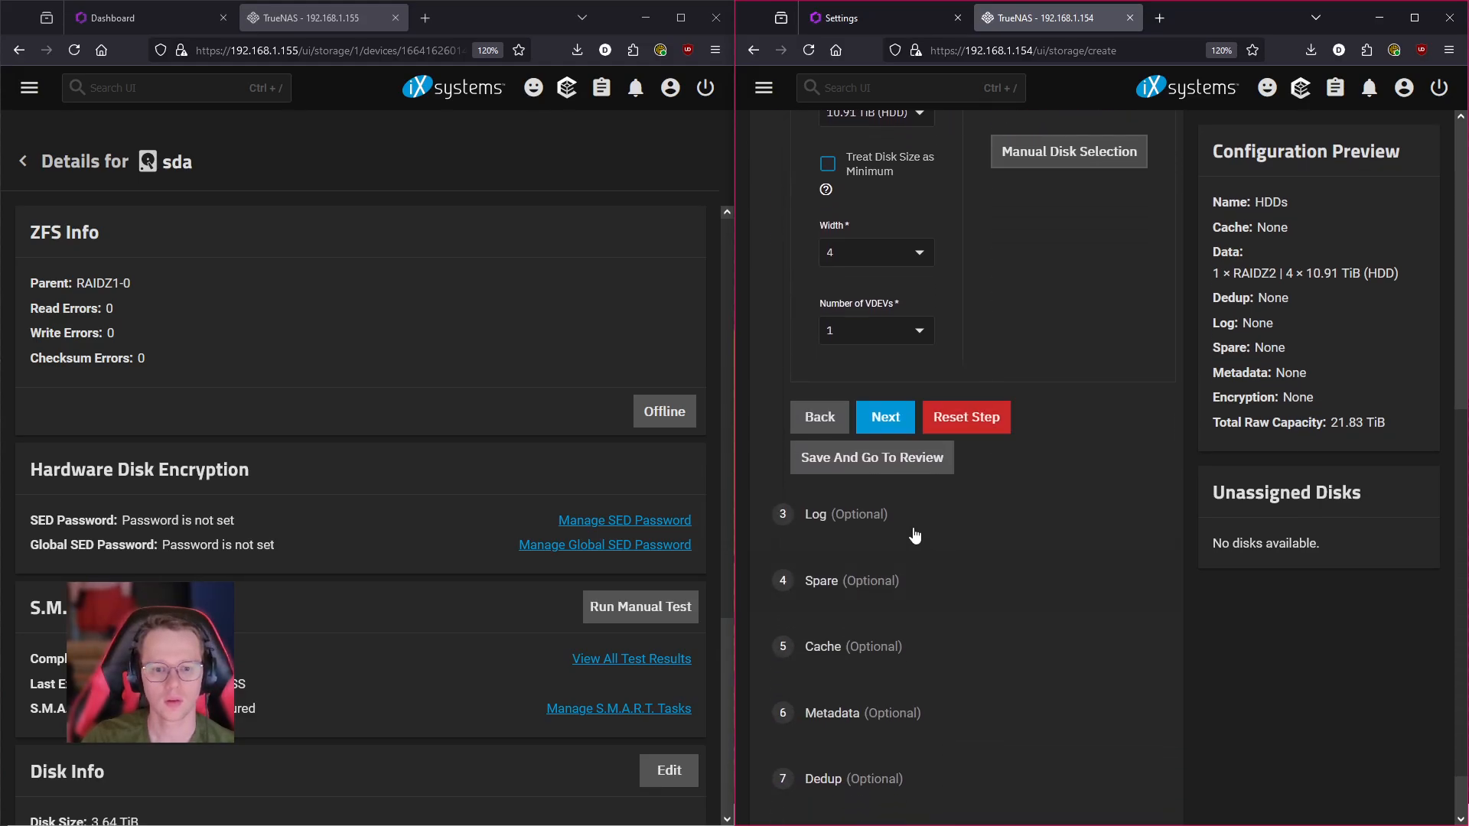
scroll(1114, 696, "up", 6)
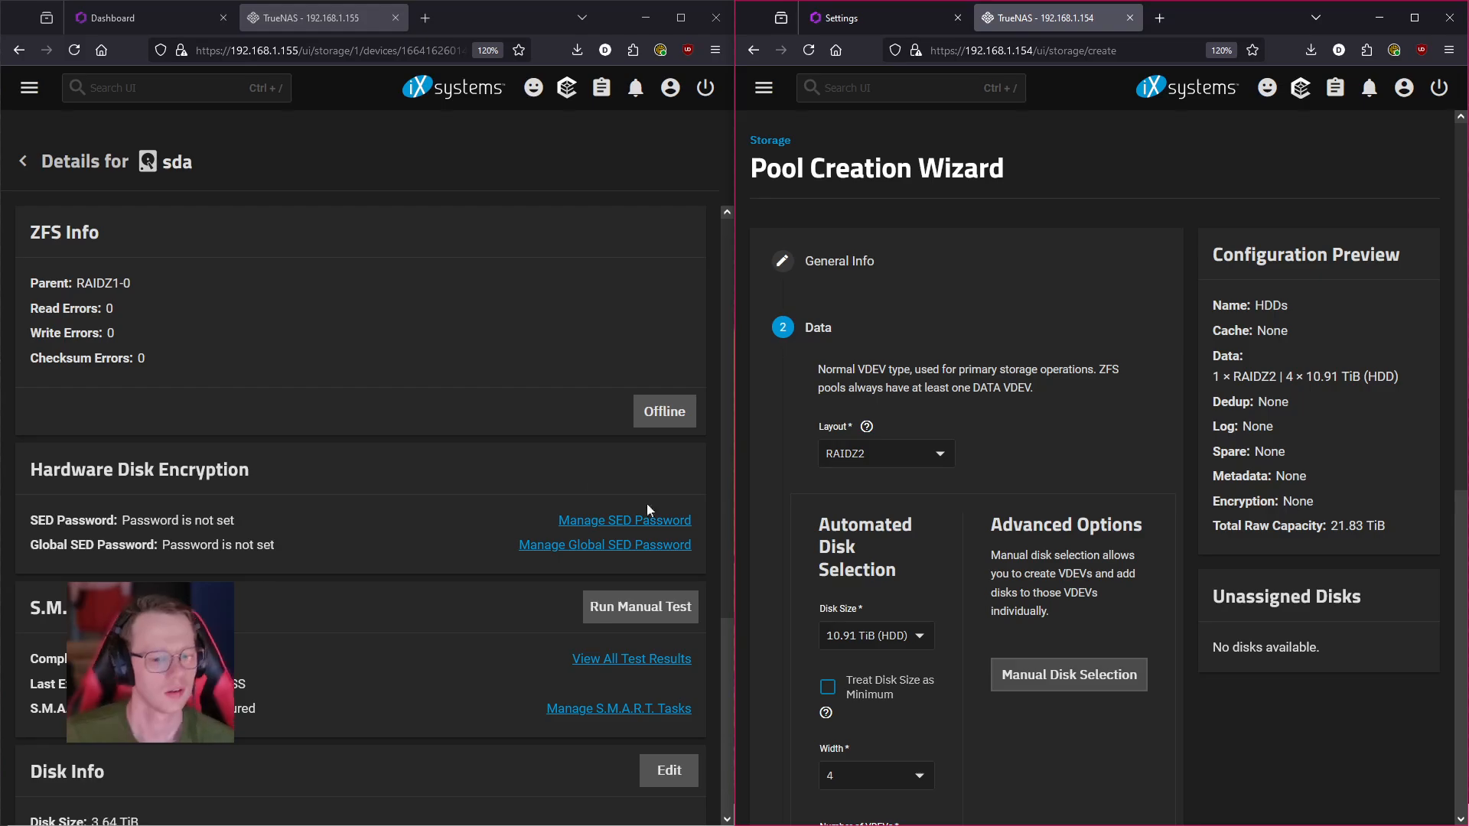
scroll(597, 551, "down", 3)
scroll(568, 590, "up", 3)
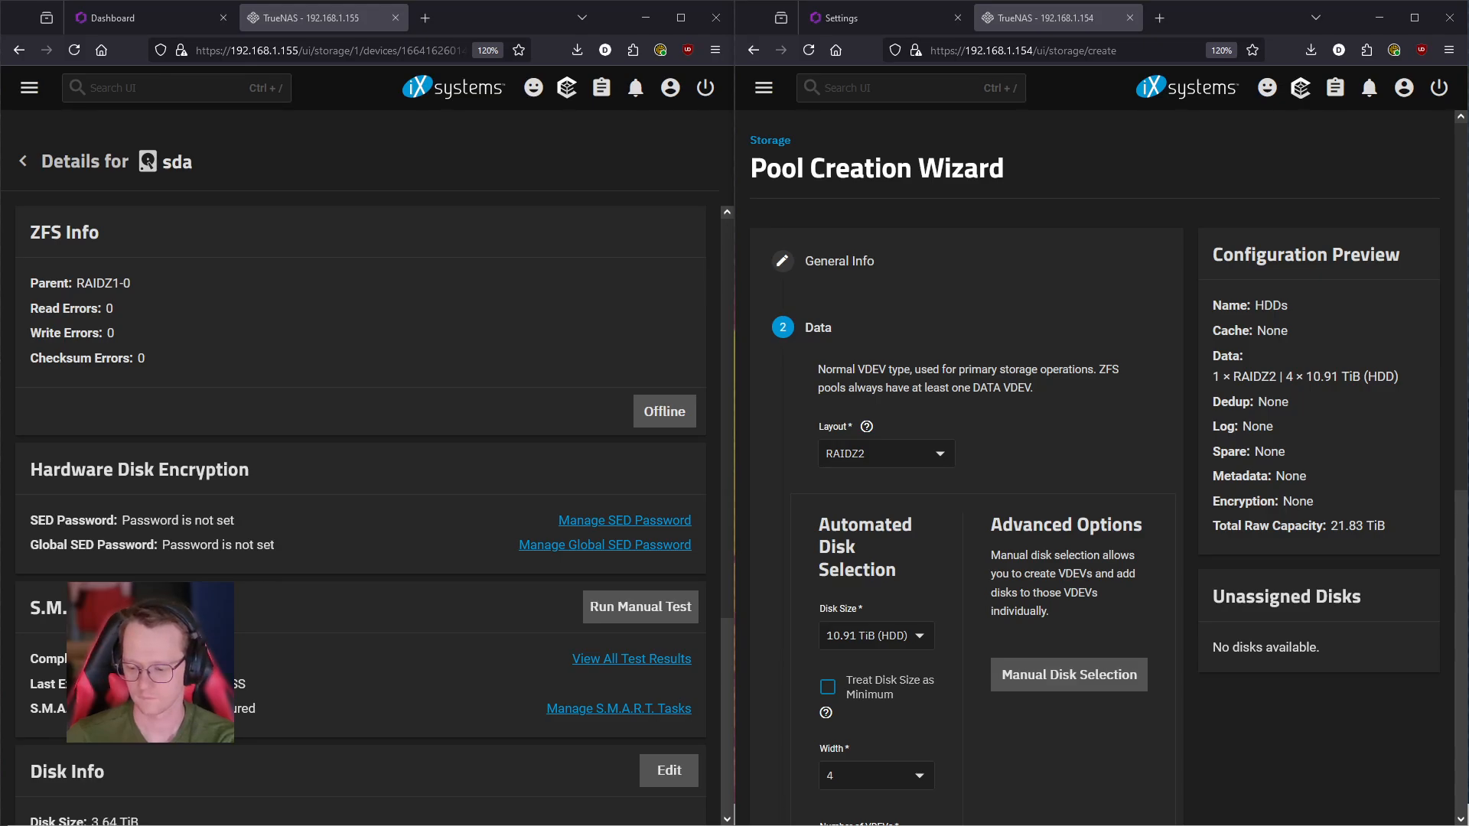
- Review sda's ZFS Info, S.M.A.R.T. and Disk Info, then return to the Hdds Devices list
left_click(318, 370)
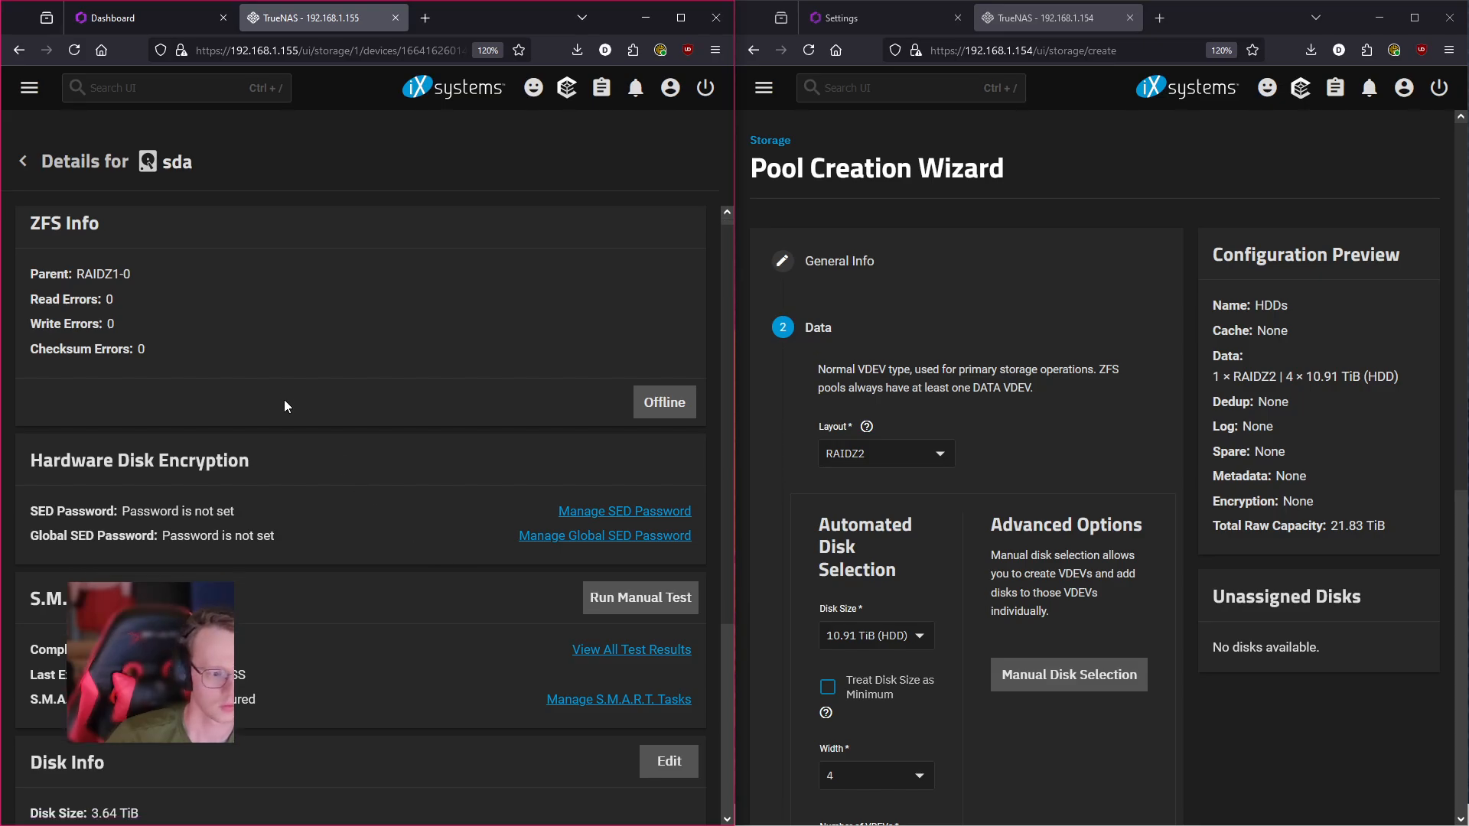
scroll(283, 399, "down", 3)
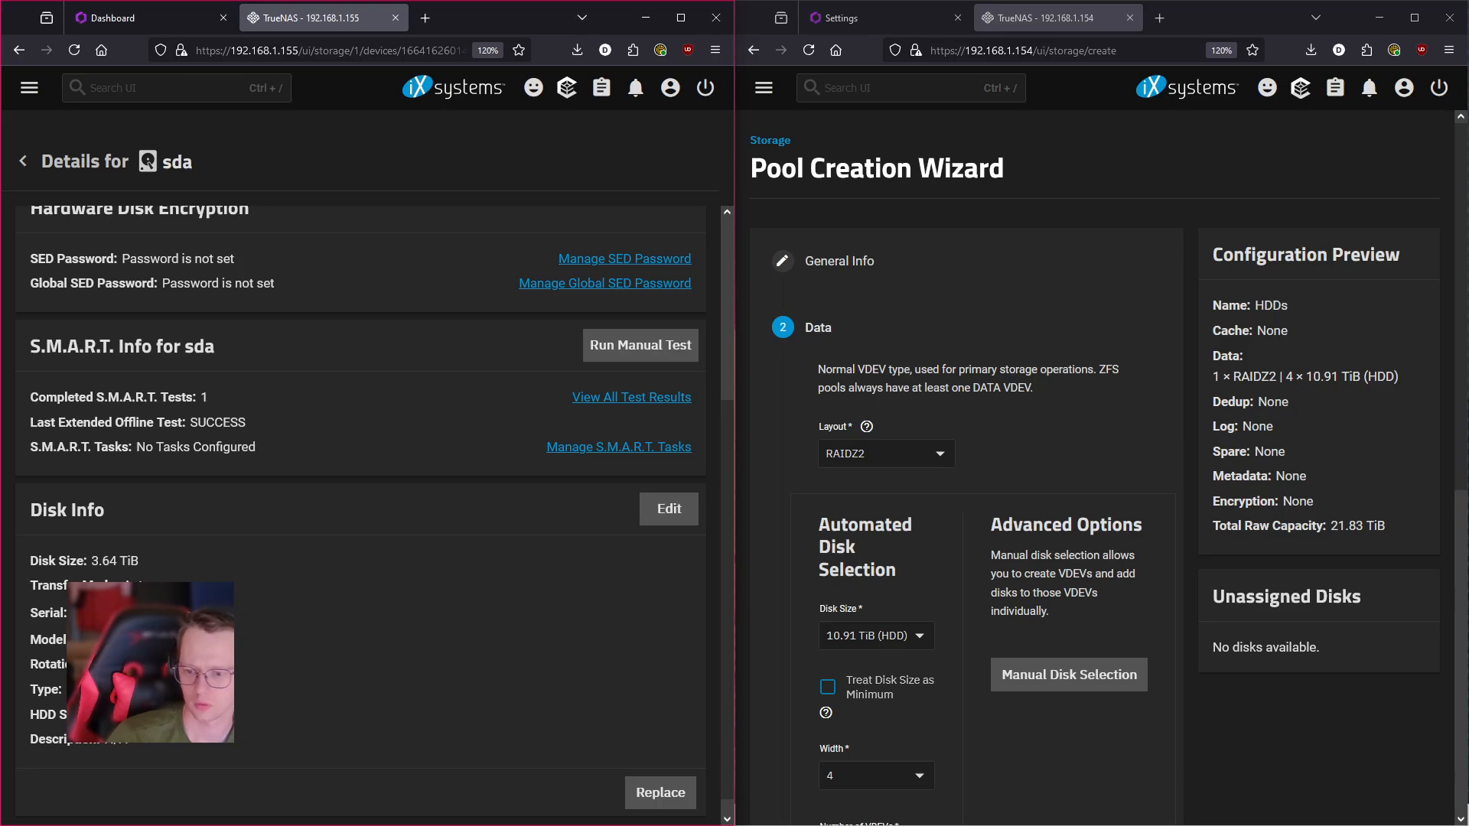
key("alt+Tab")
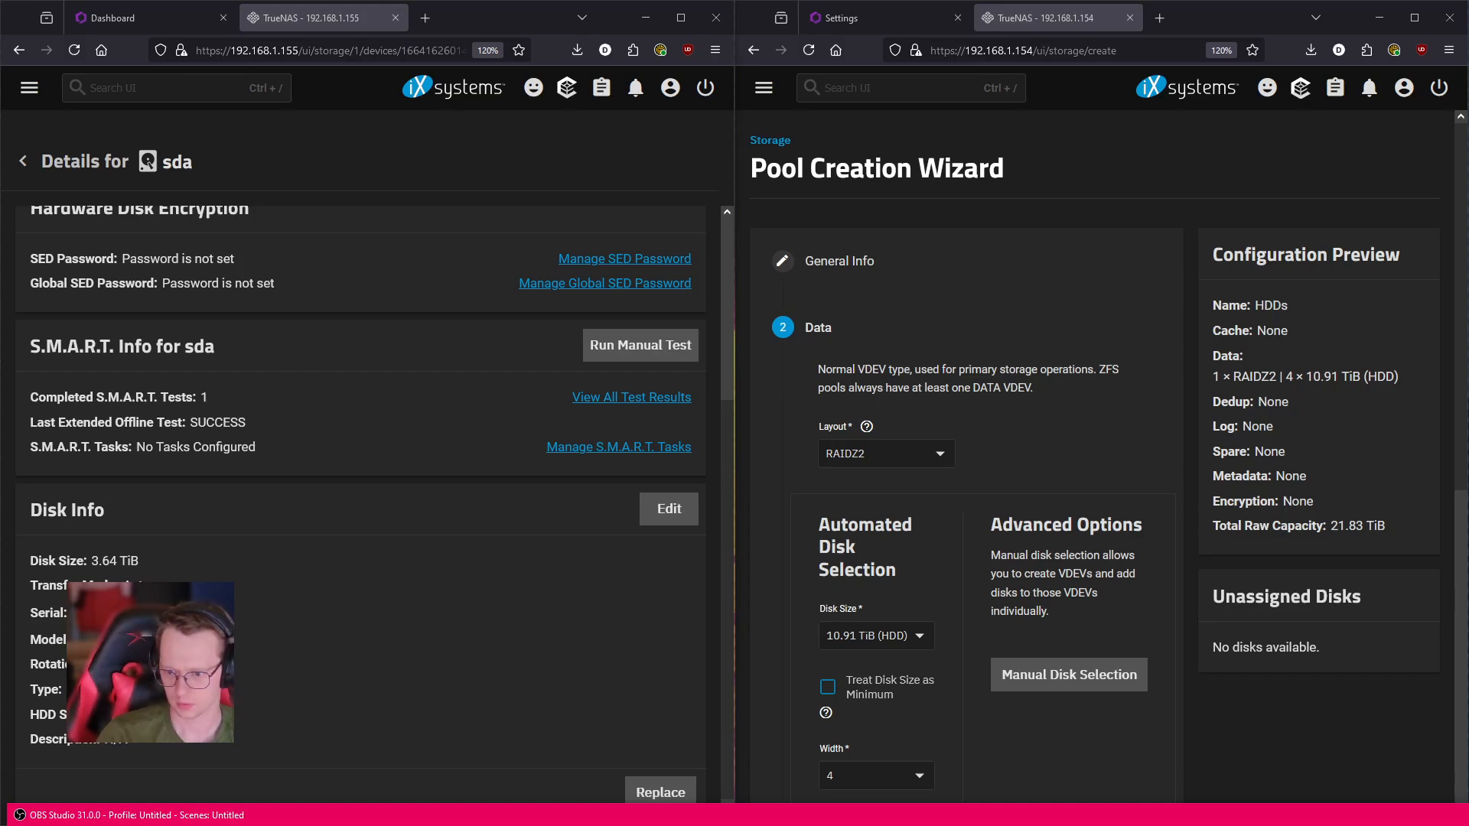
key("alt+Tab")
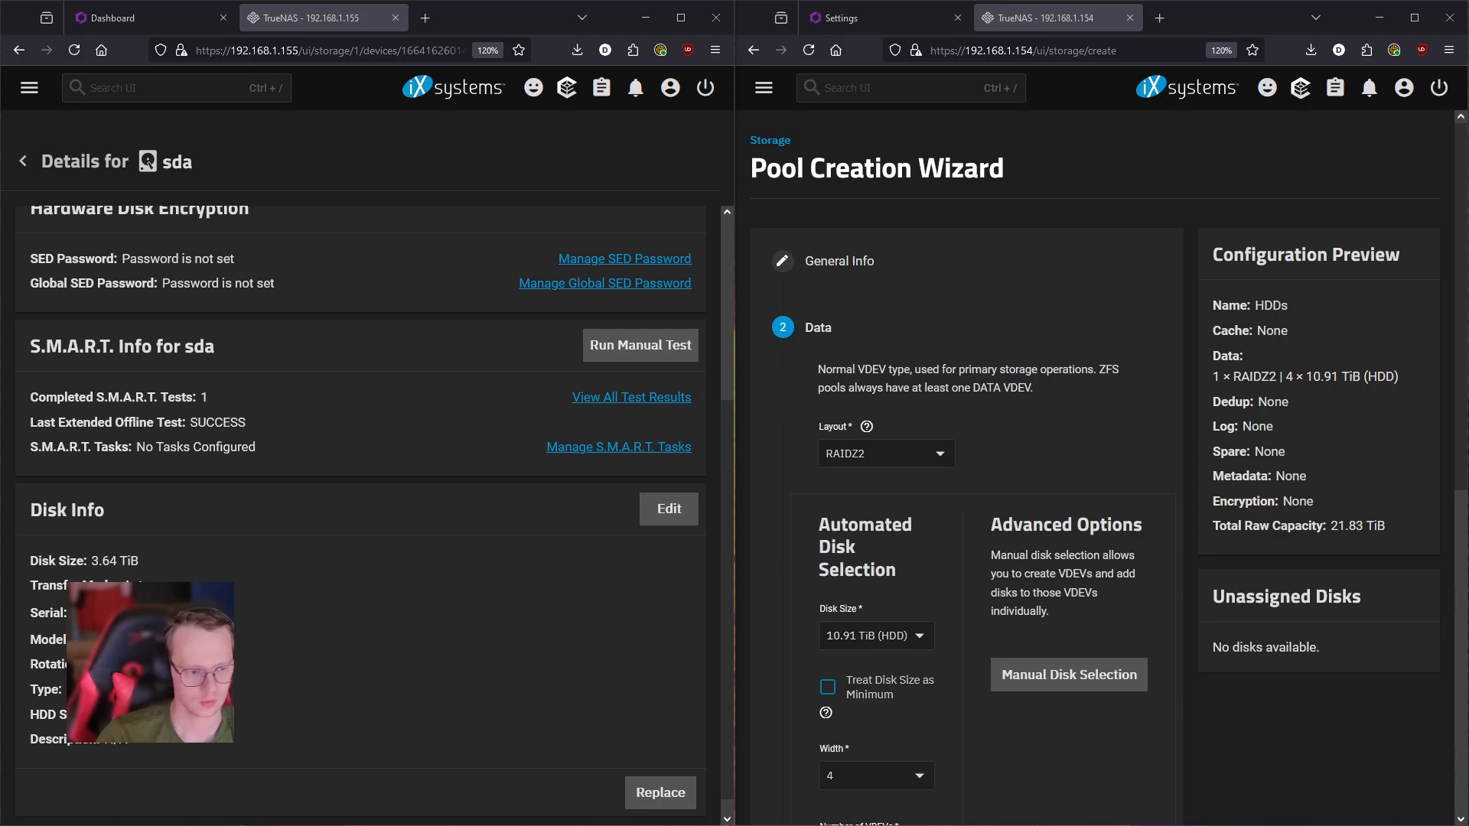
scroll(308, 641, "up", 3)
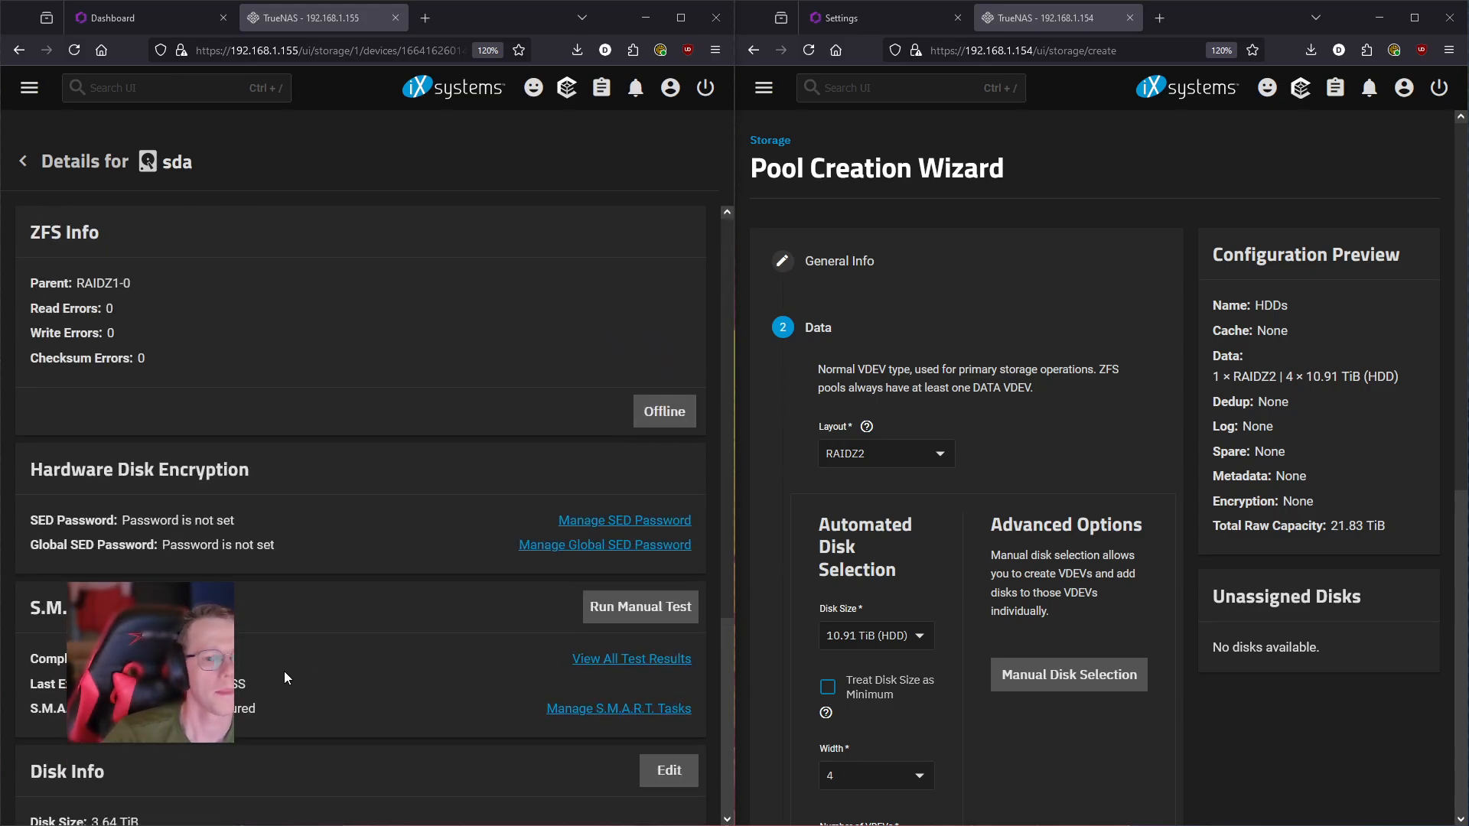
left_click(335, 156)
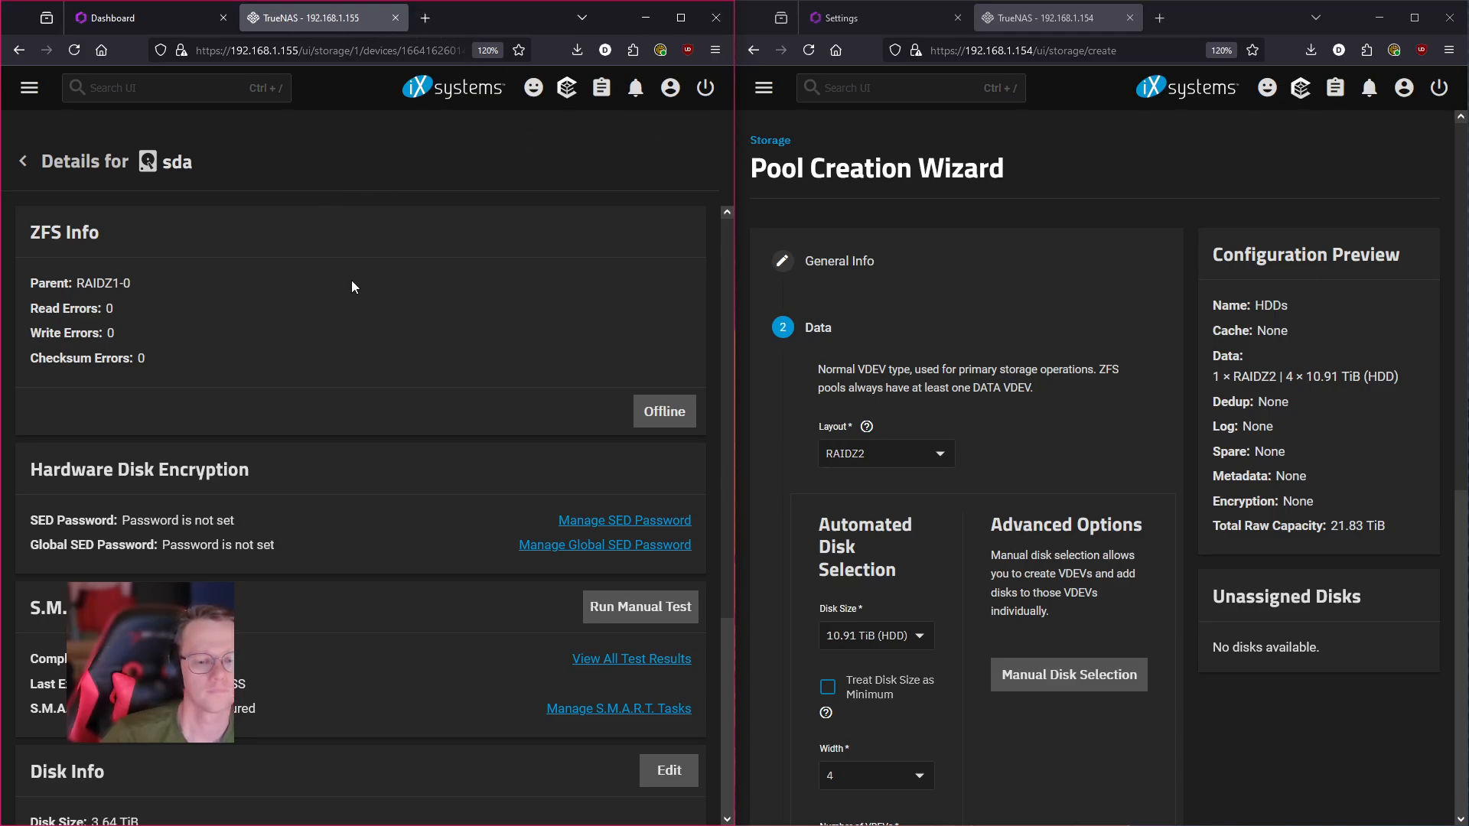
scroll(393, 542, "down", 1)
scroll(393, 539, "down", 3)
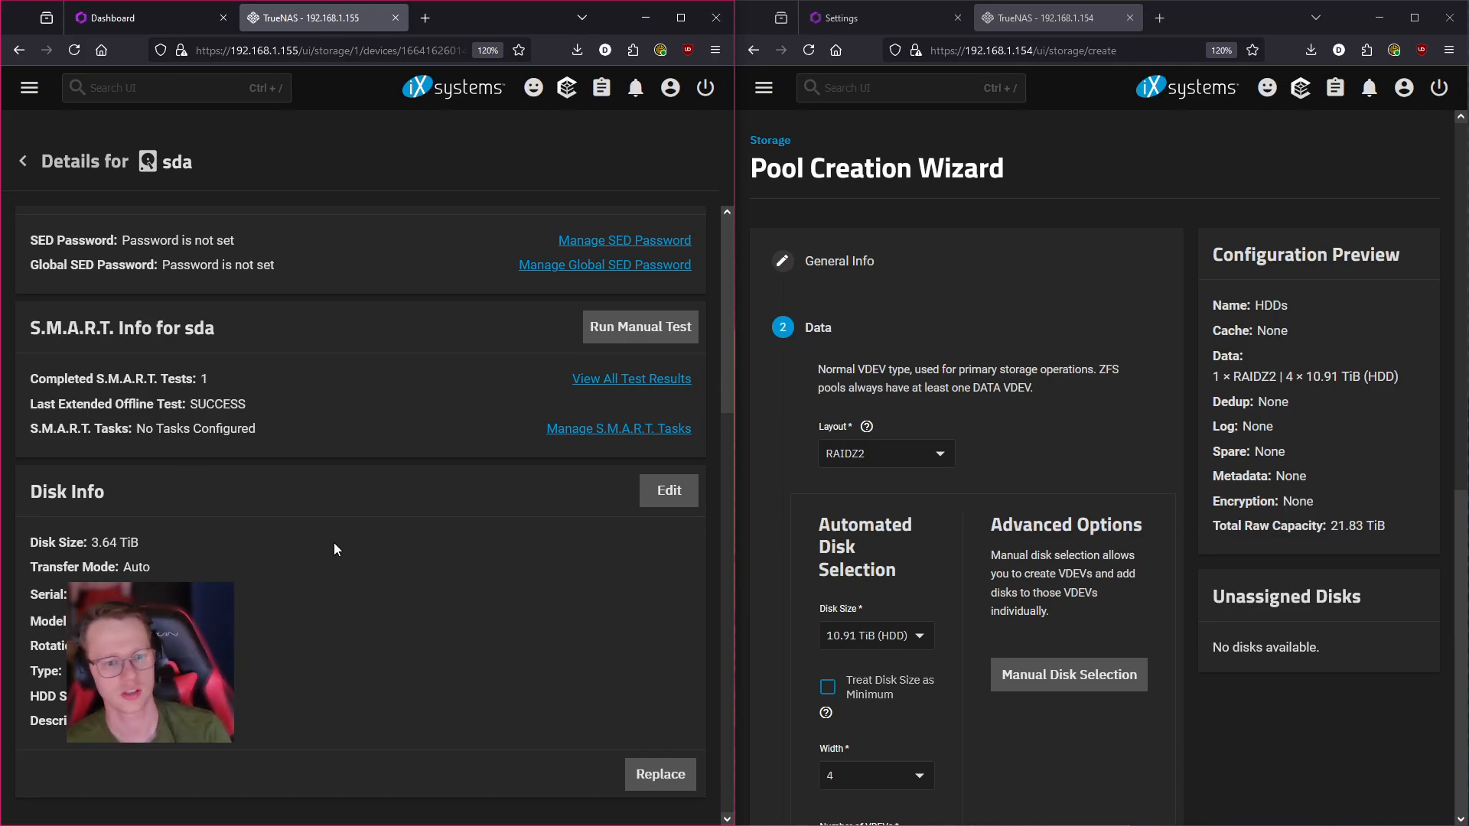
scroll(334, 549, "up", 4)
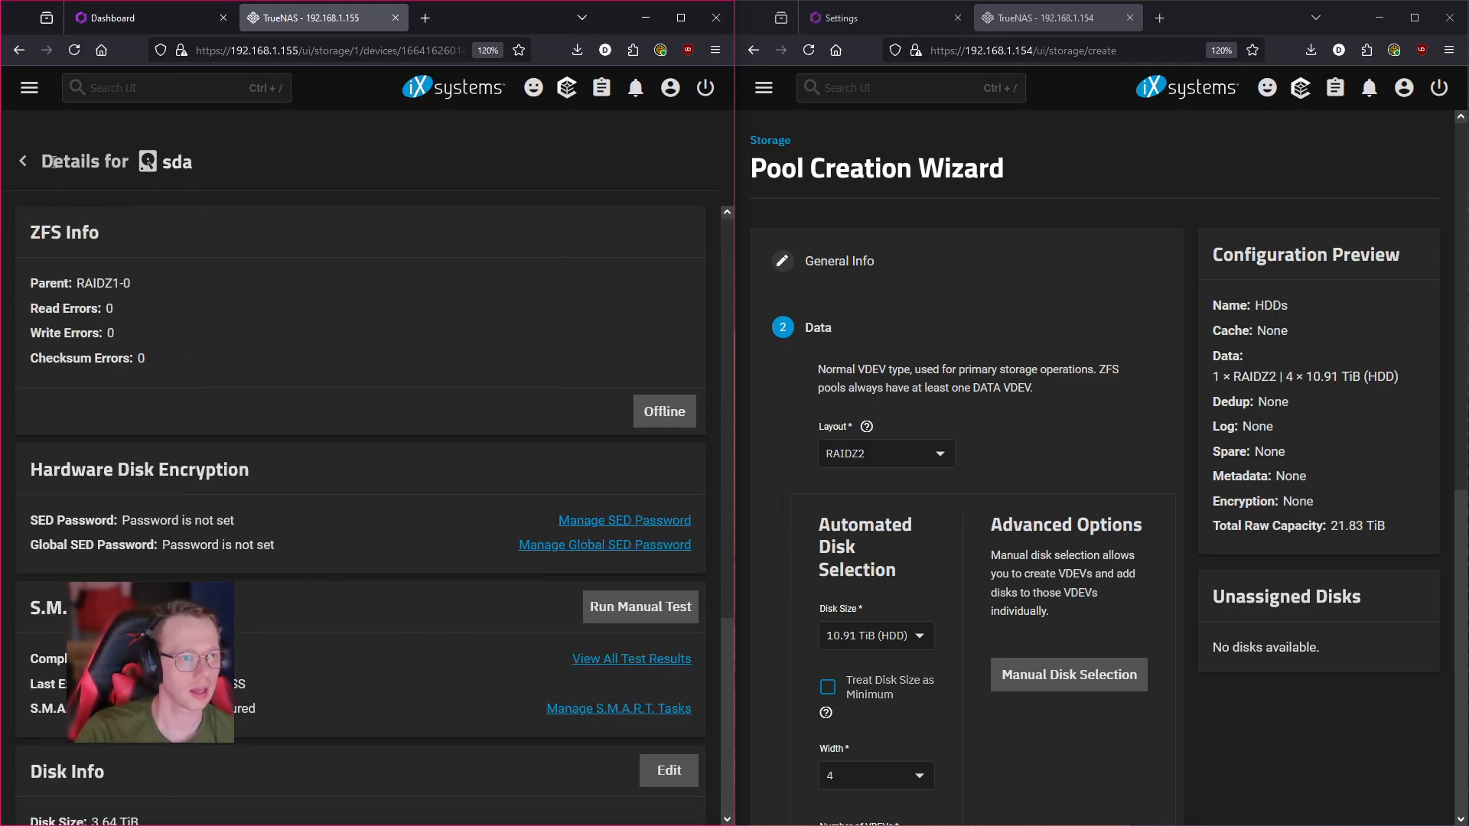
left_click(24, 161)
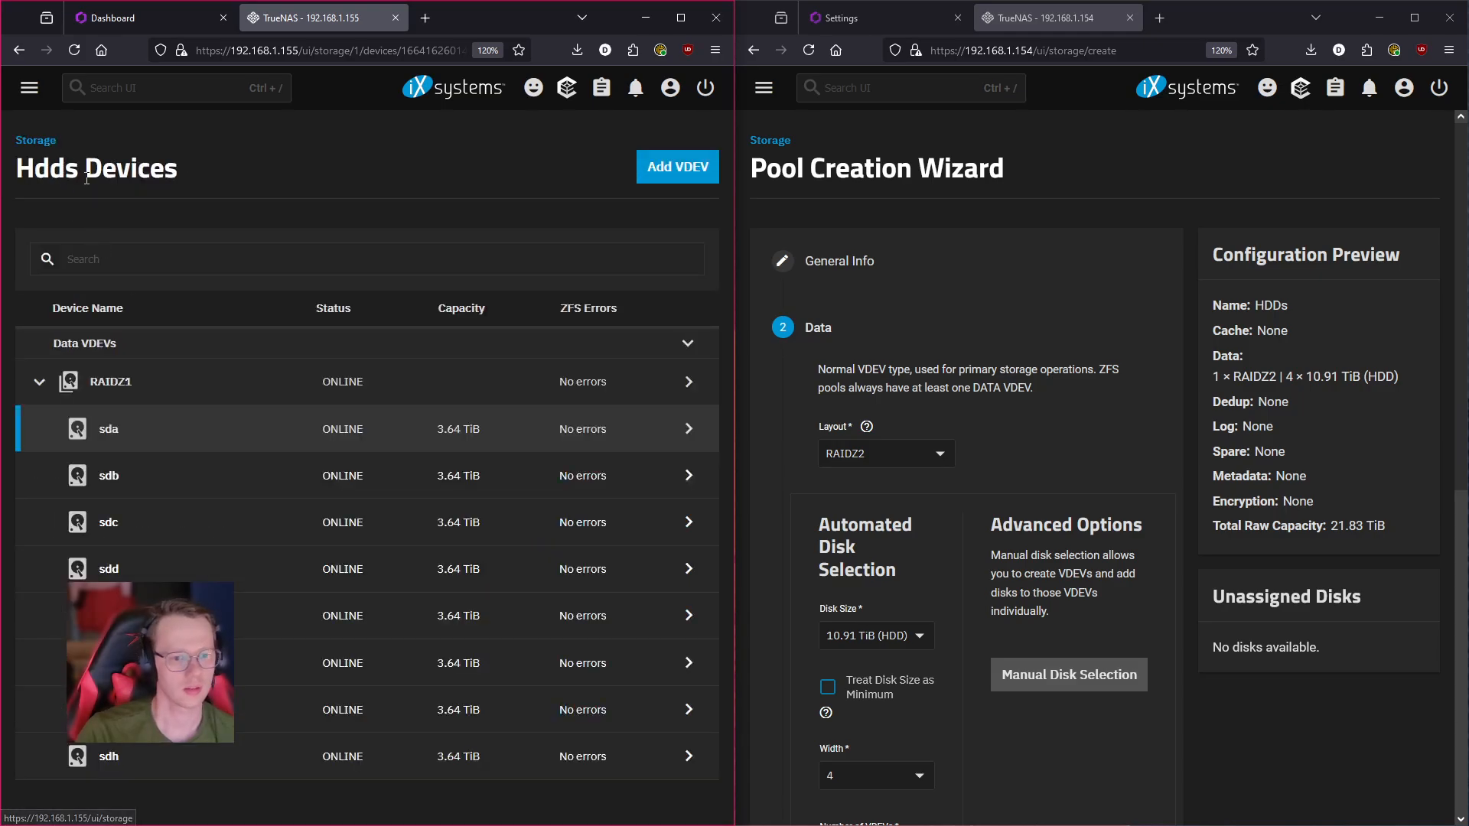
- Open TheLibrarian's Storage Dashboard and scroll through the HDDs pool's topology, usage and health
left_click(29, 87)
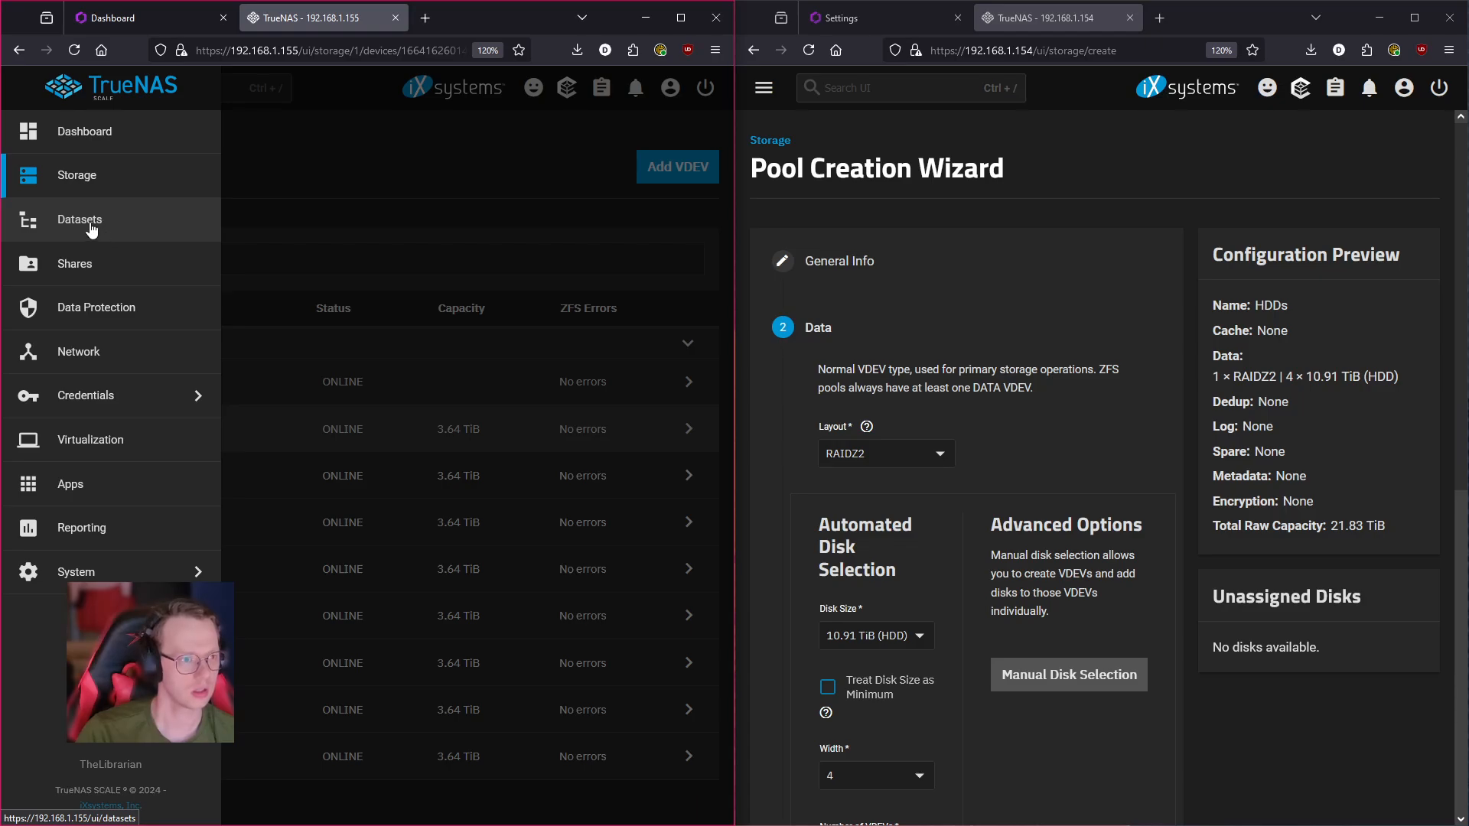
left_click(103, 174)
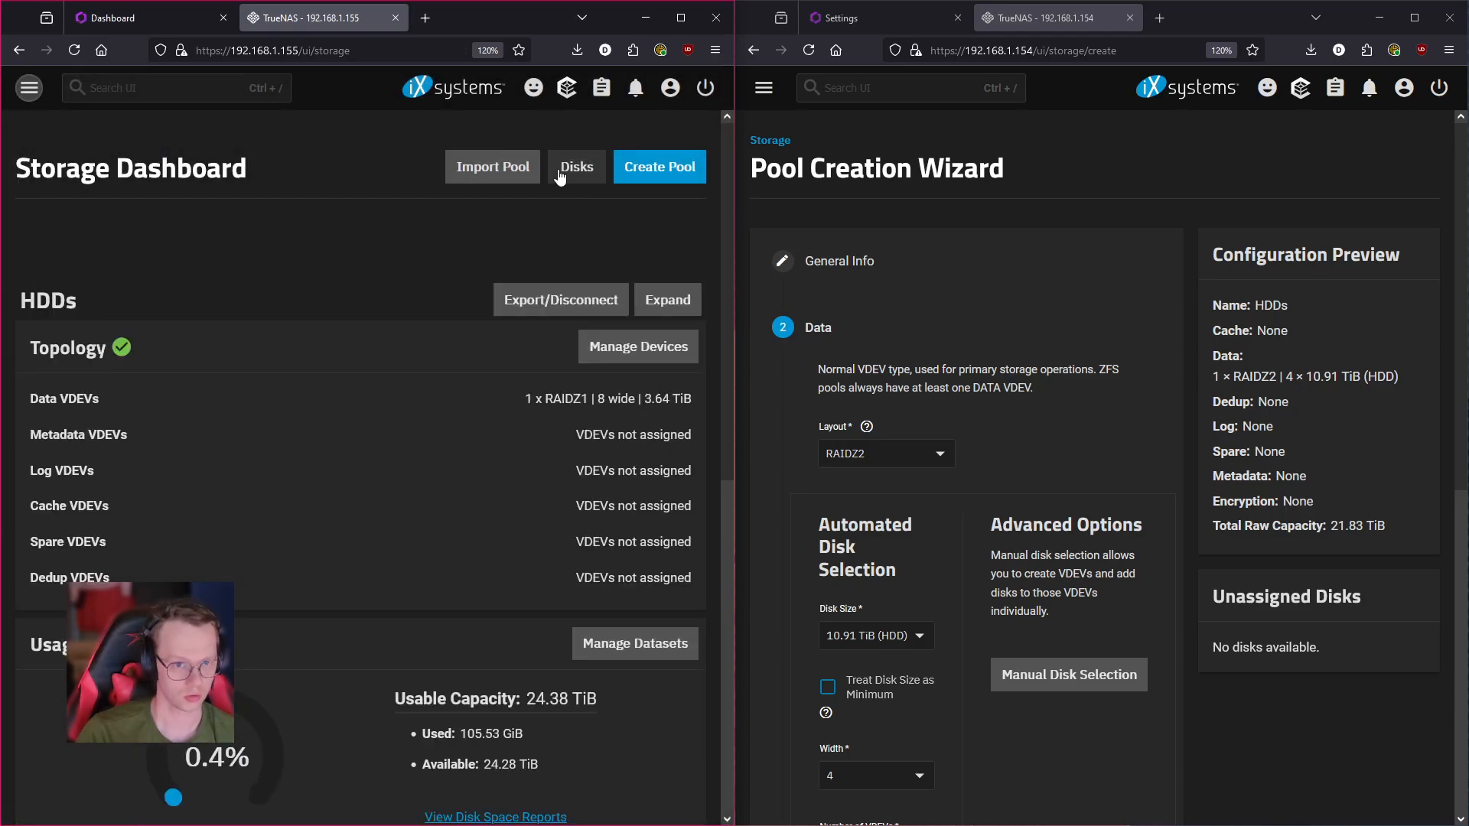
mouse_move(118, 361)
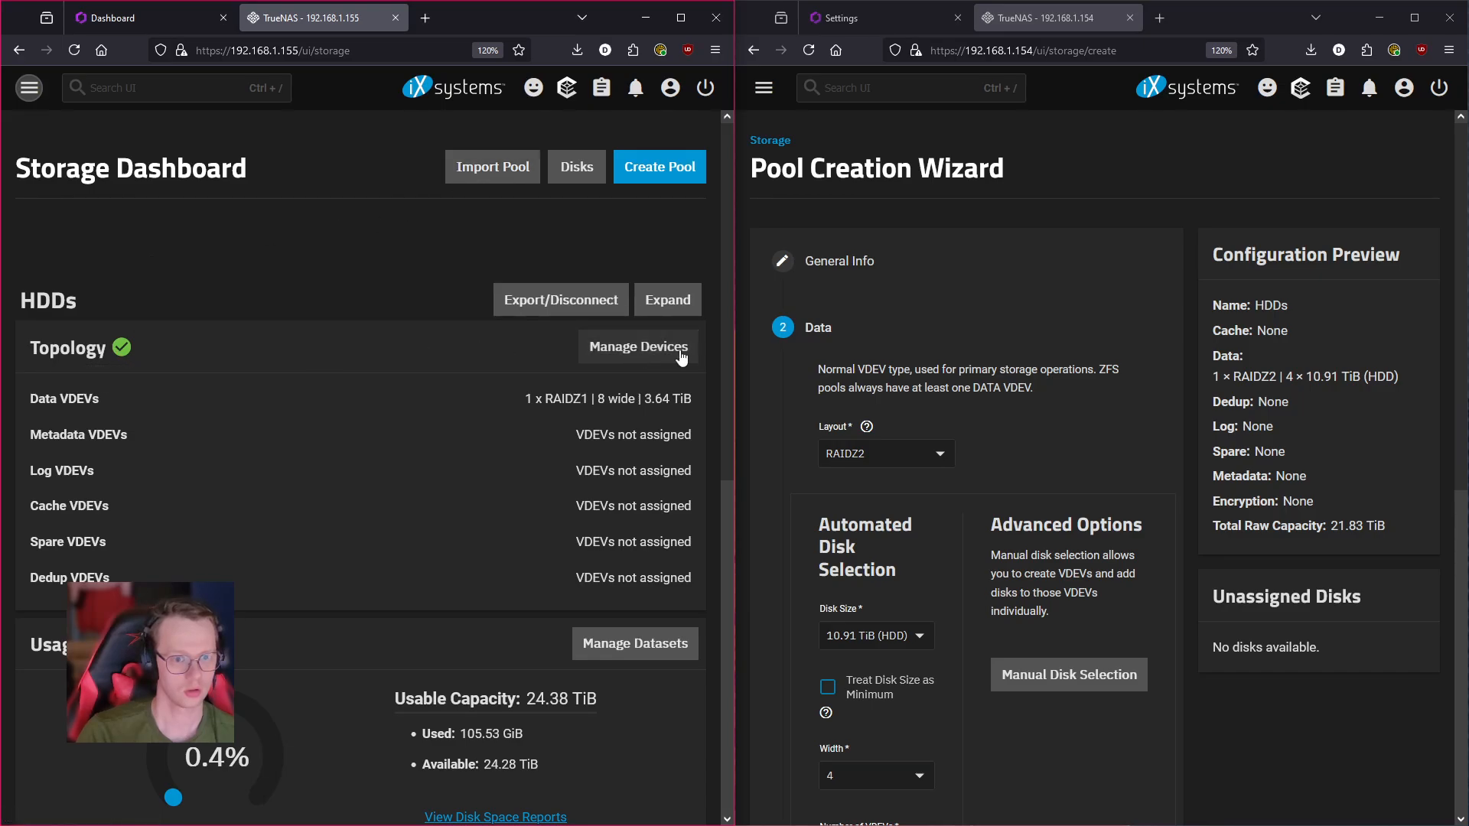
scroll(526, 418, "down", 1)
scroll(525, 418, "down", 6)
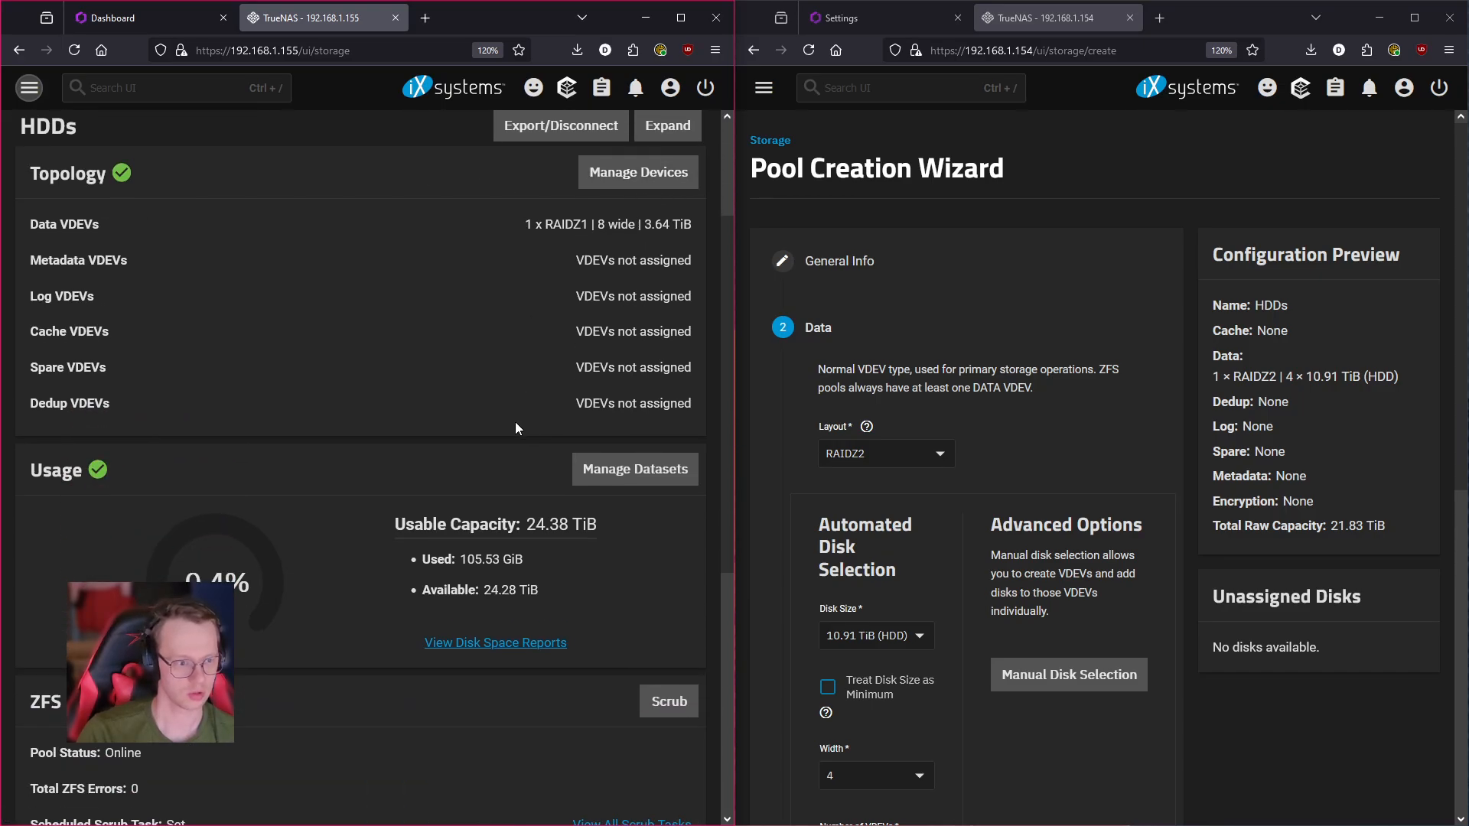
scroll(344, 398, "down", 1)
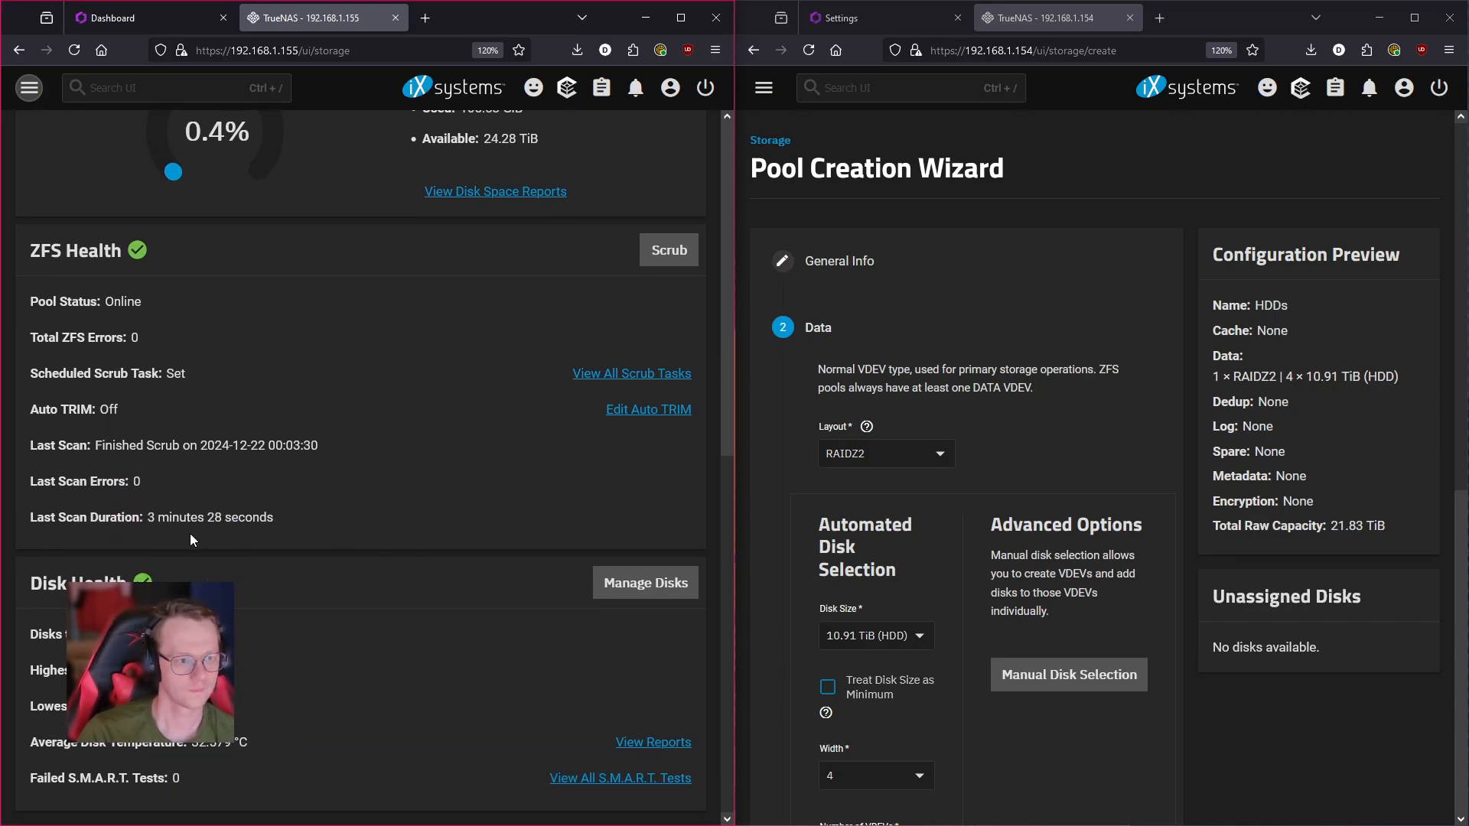
scroll(331, 494, "up", 6)
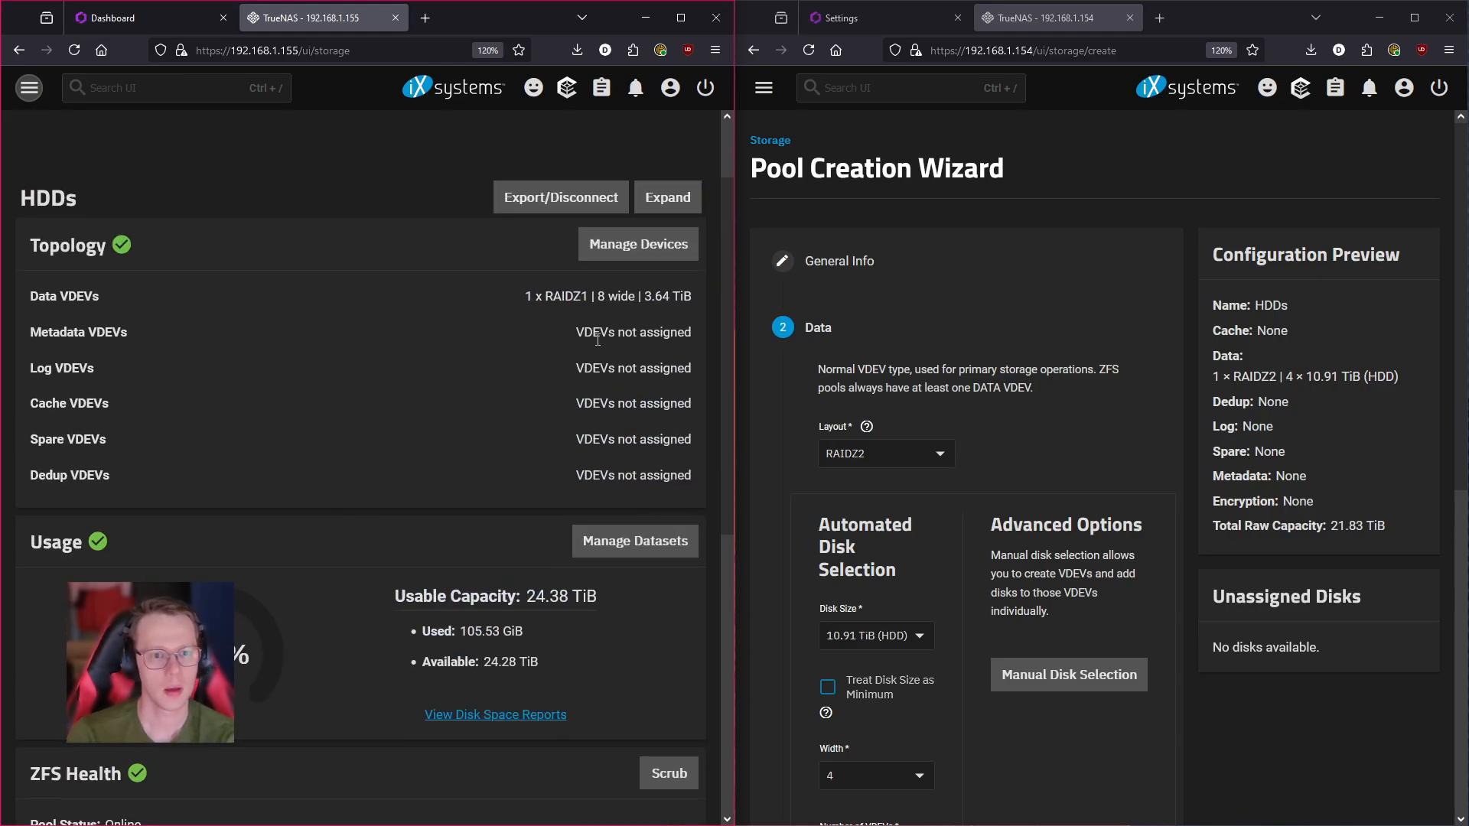
- Bring up the HDDs pool expansion prompt twice, cancelling both times to leave it unexpanded
left_click(668, 198)
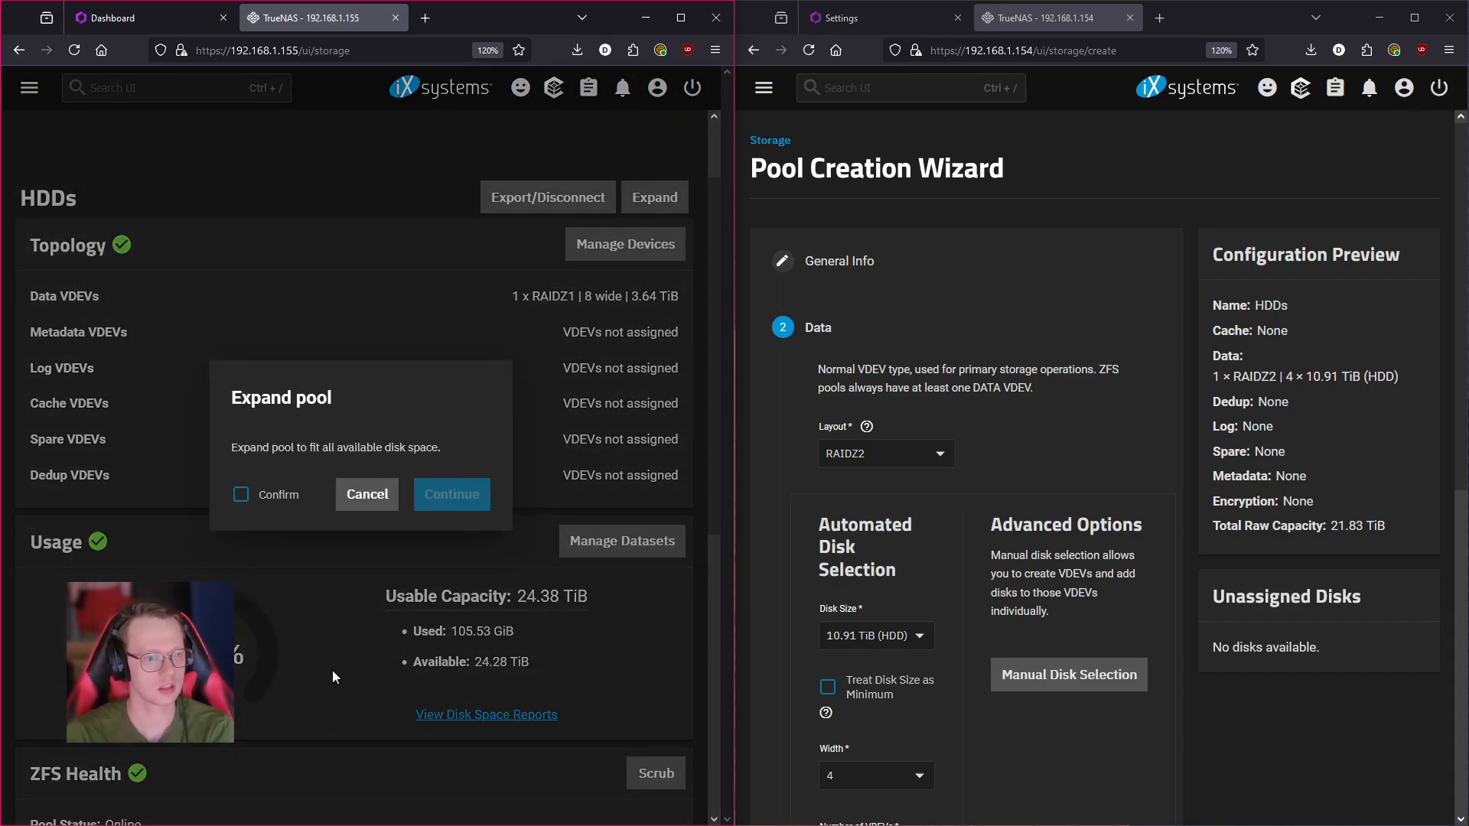
left_click(379, 512)
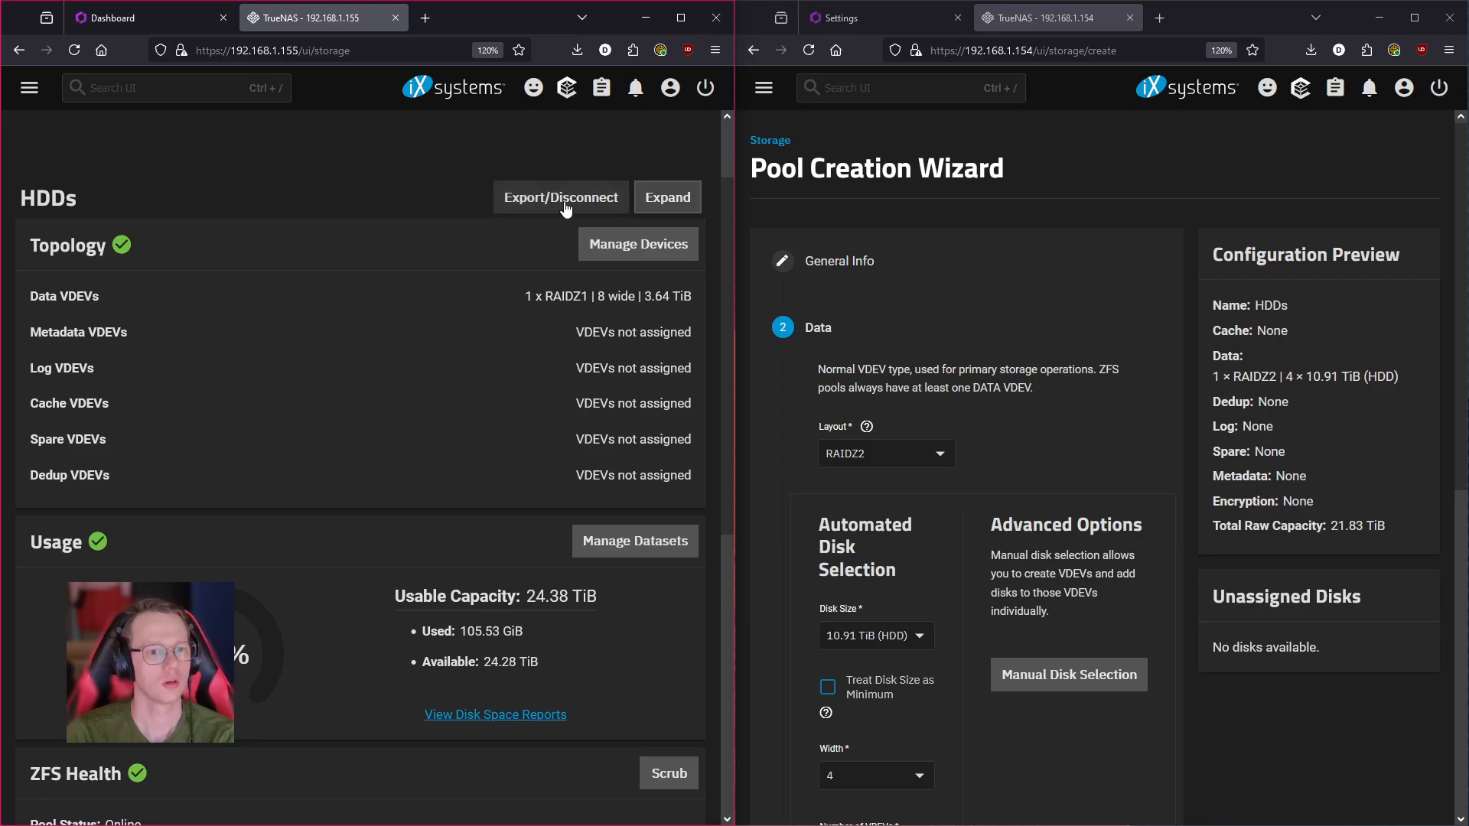
left_click(639, 198)
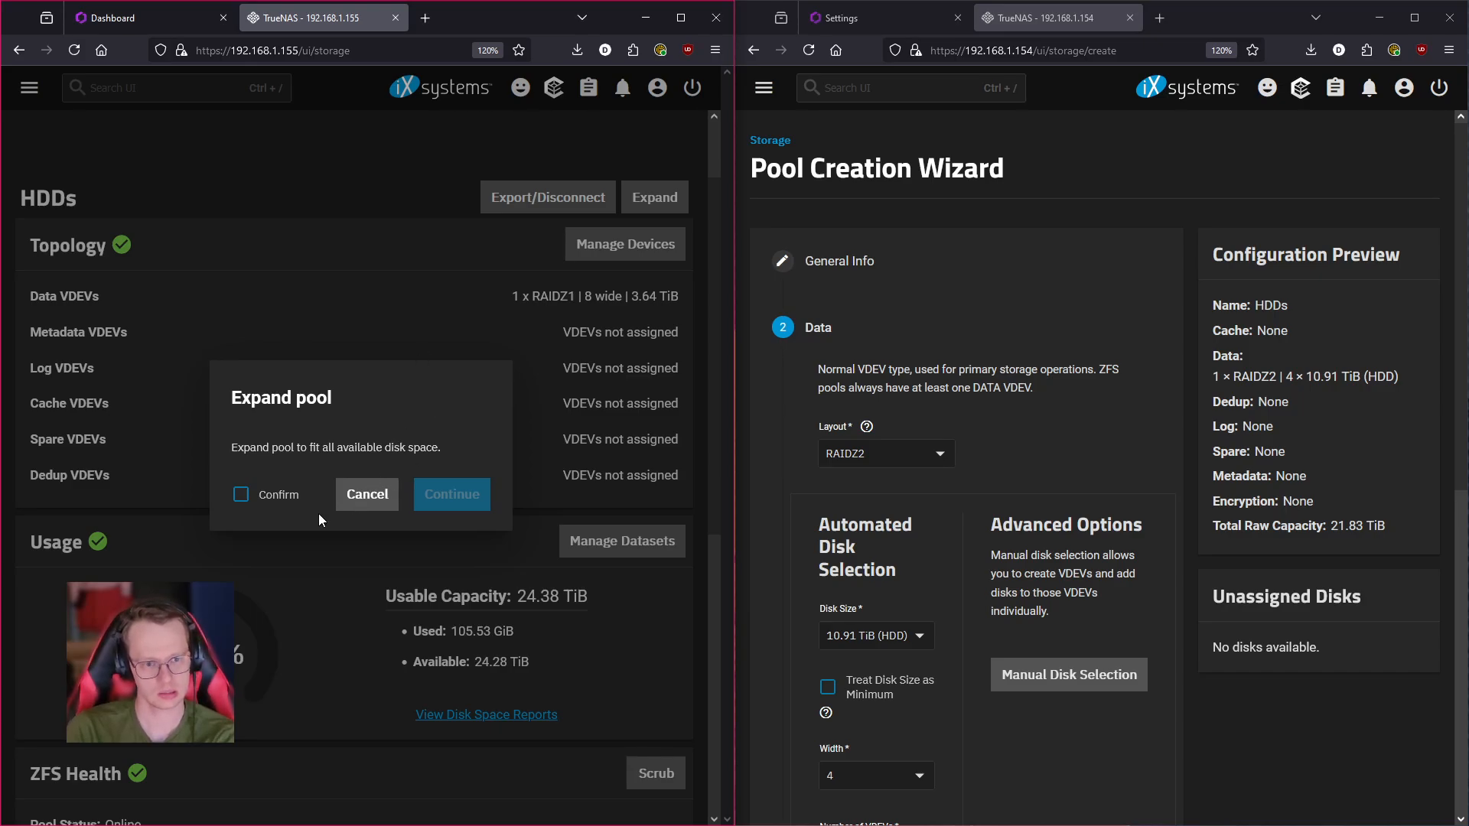
left_click(368, 501)
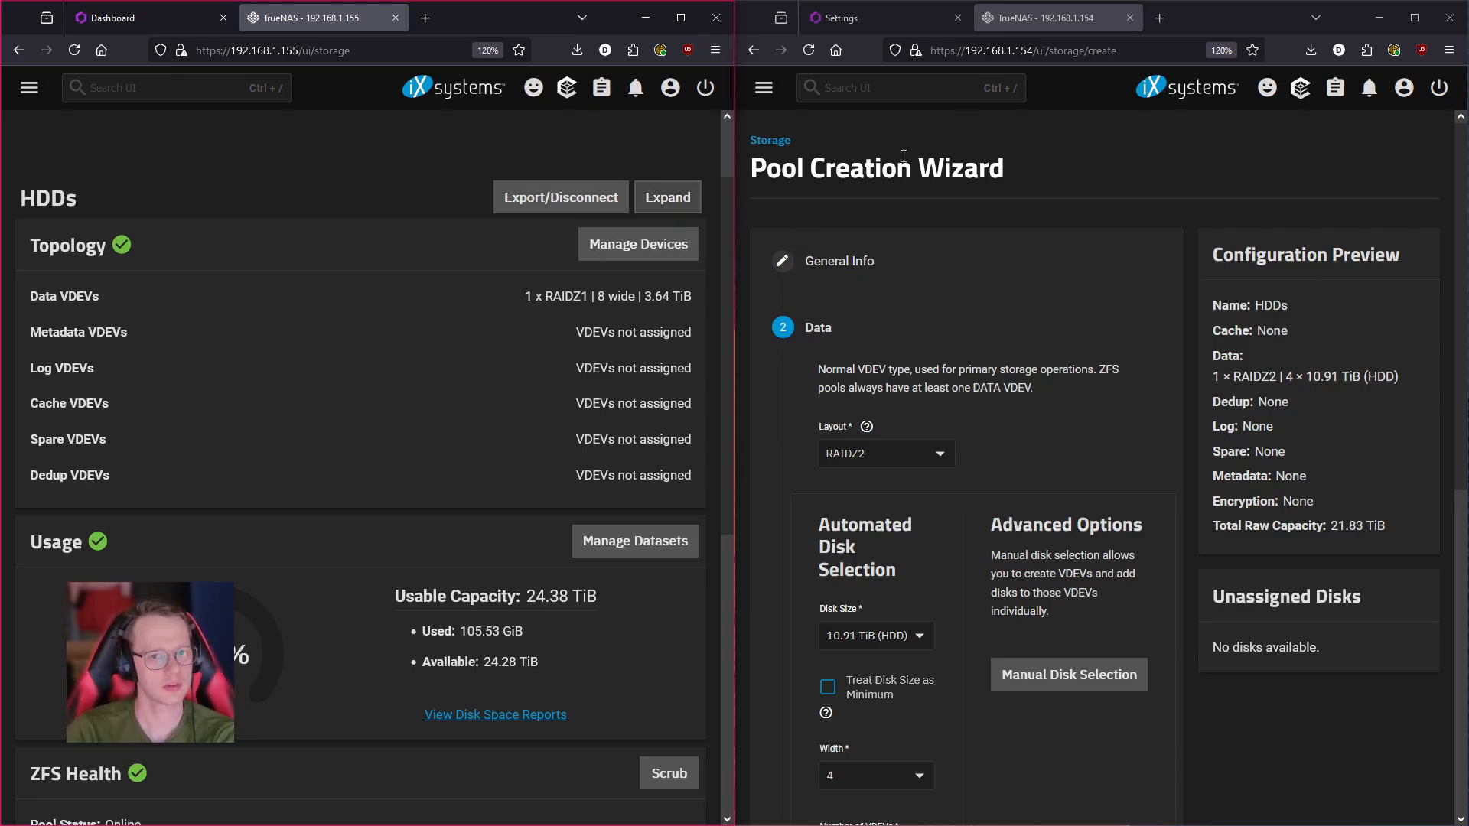
- Show Rincewind's HexOS Settings page beside TheLibrarian's TrueNAS storage dashboard, whose HDDs pool reports 24.38 TiB usable
left_click(888, 20)
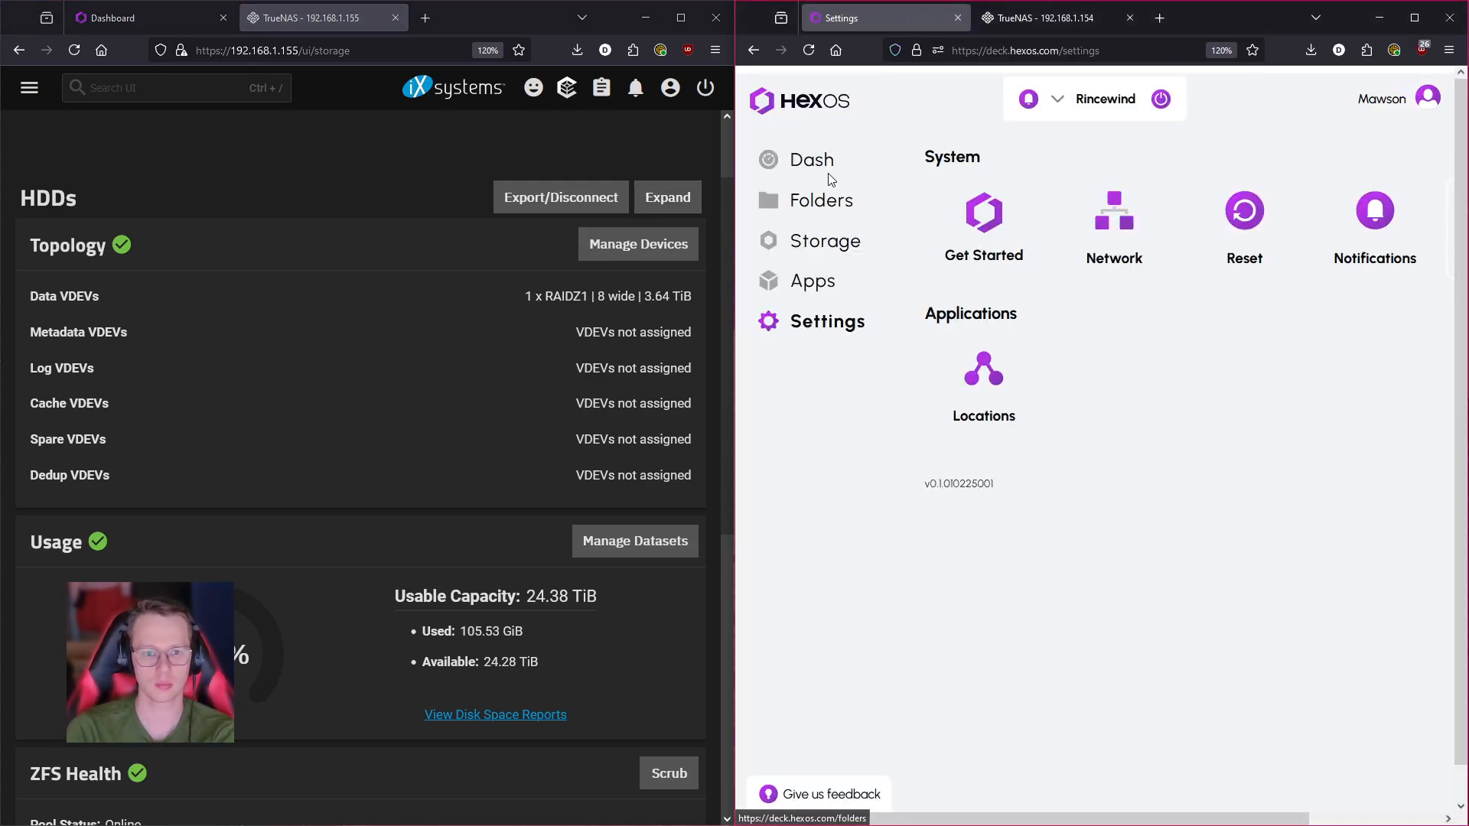
left_click(108, 17)
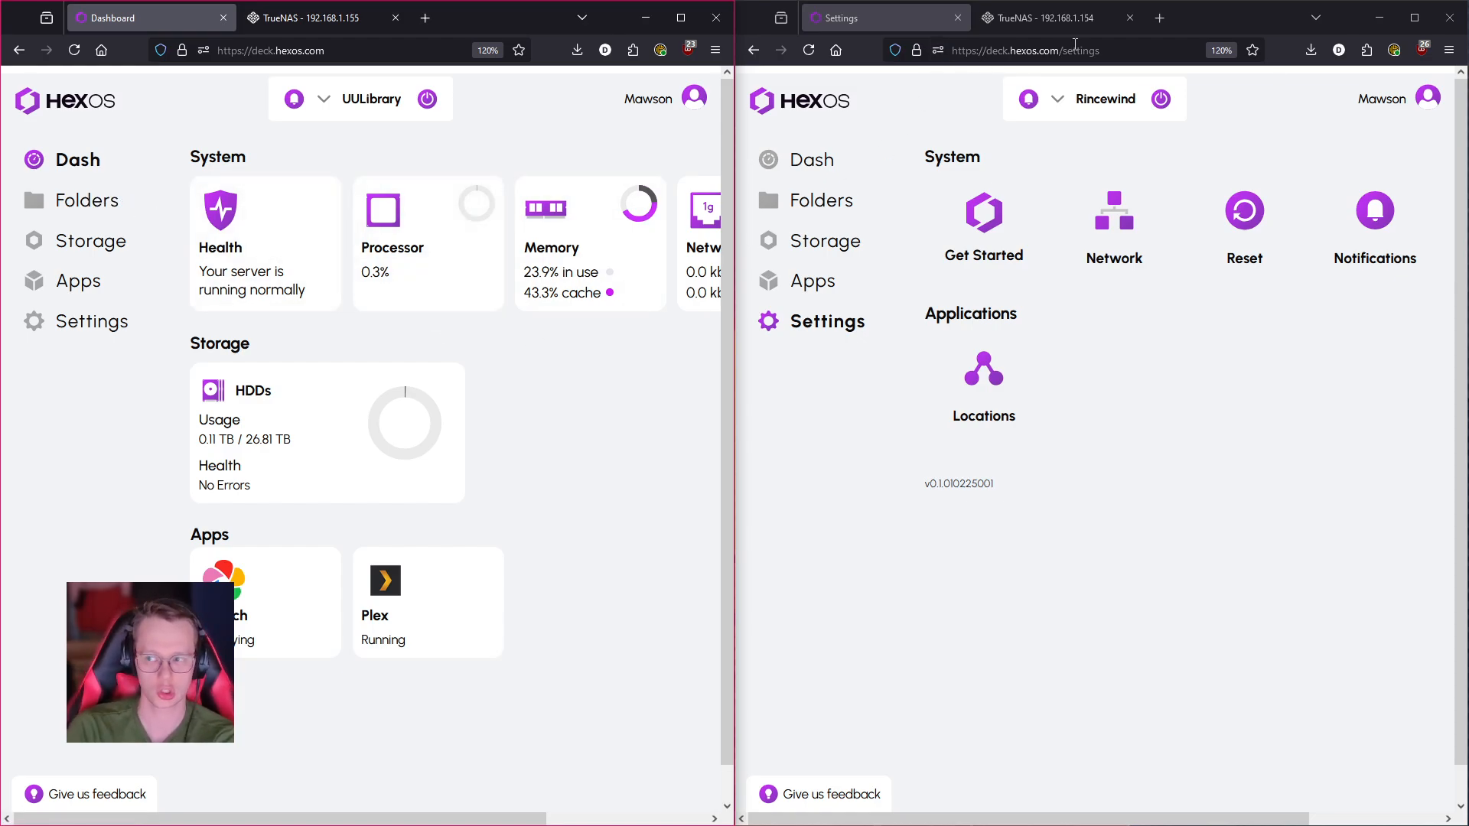
left_click(316, 17)
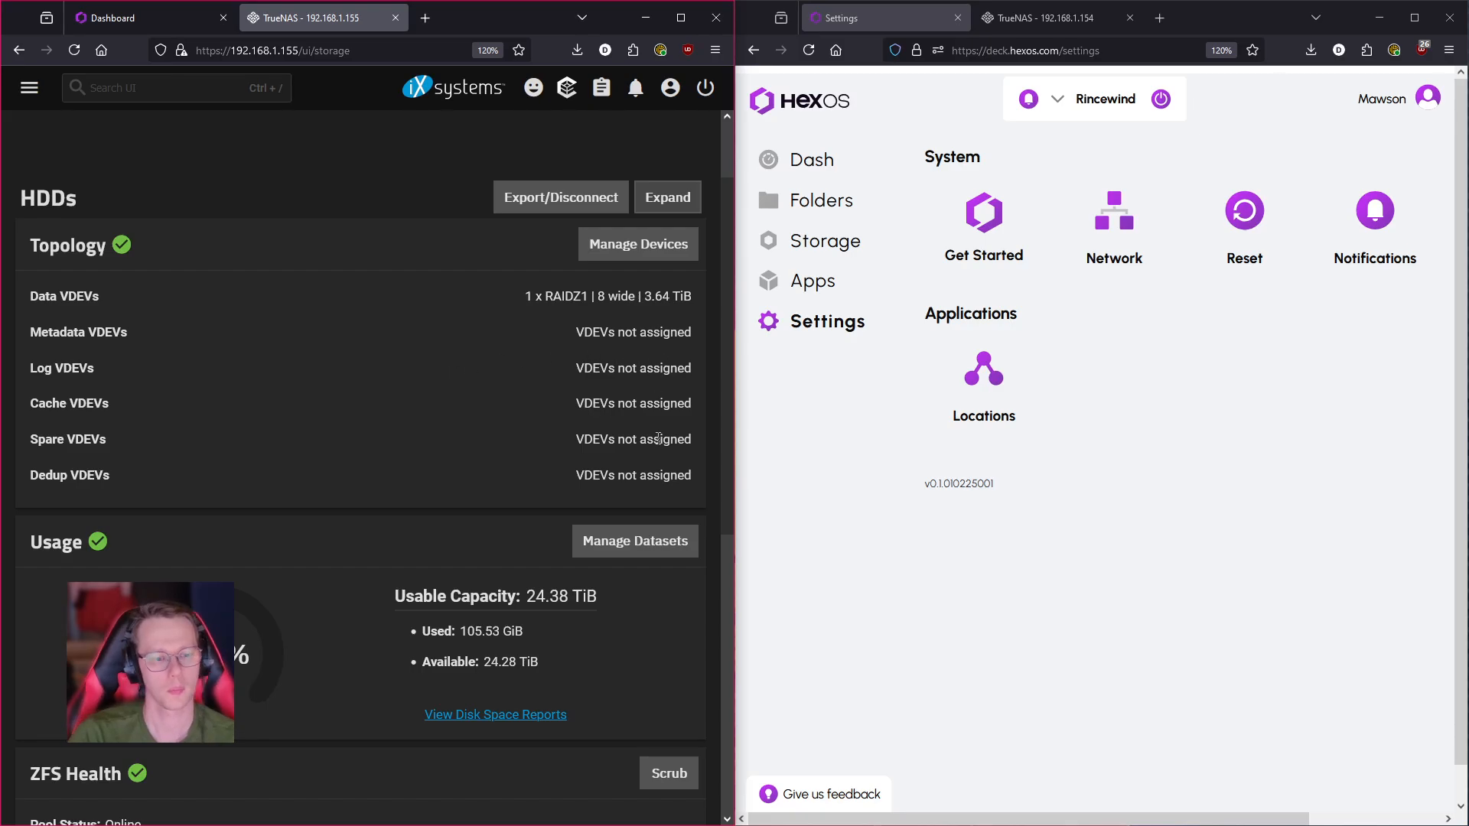
scroll(439, 422, "down", 4)
scroll(490, 440, "down", 2)
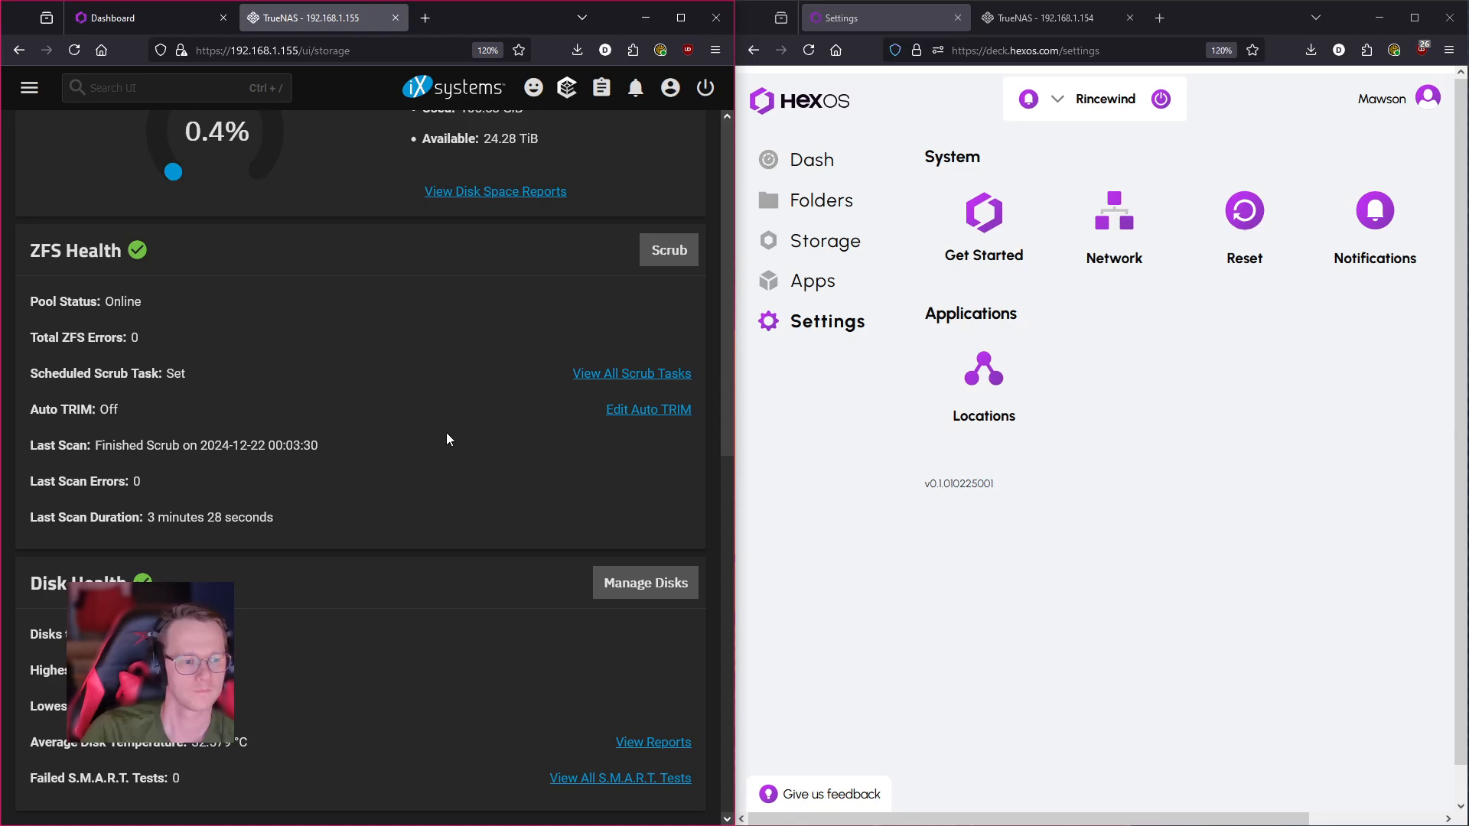
scroll(401, 733, "up", 7)
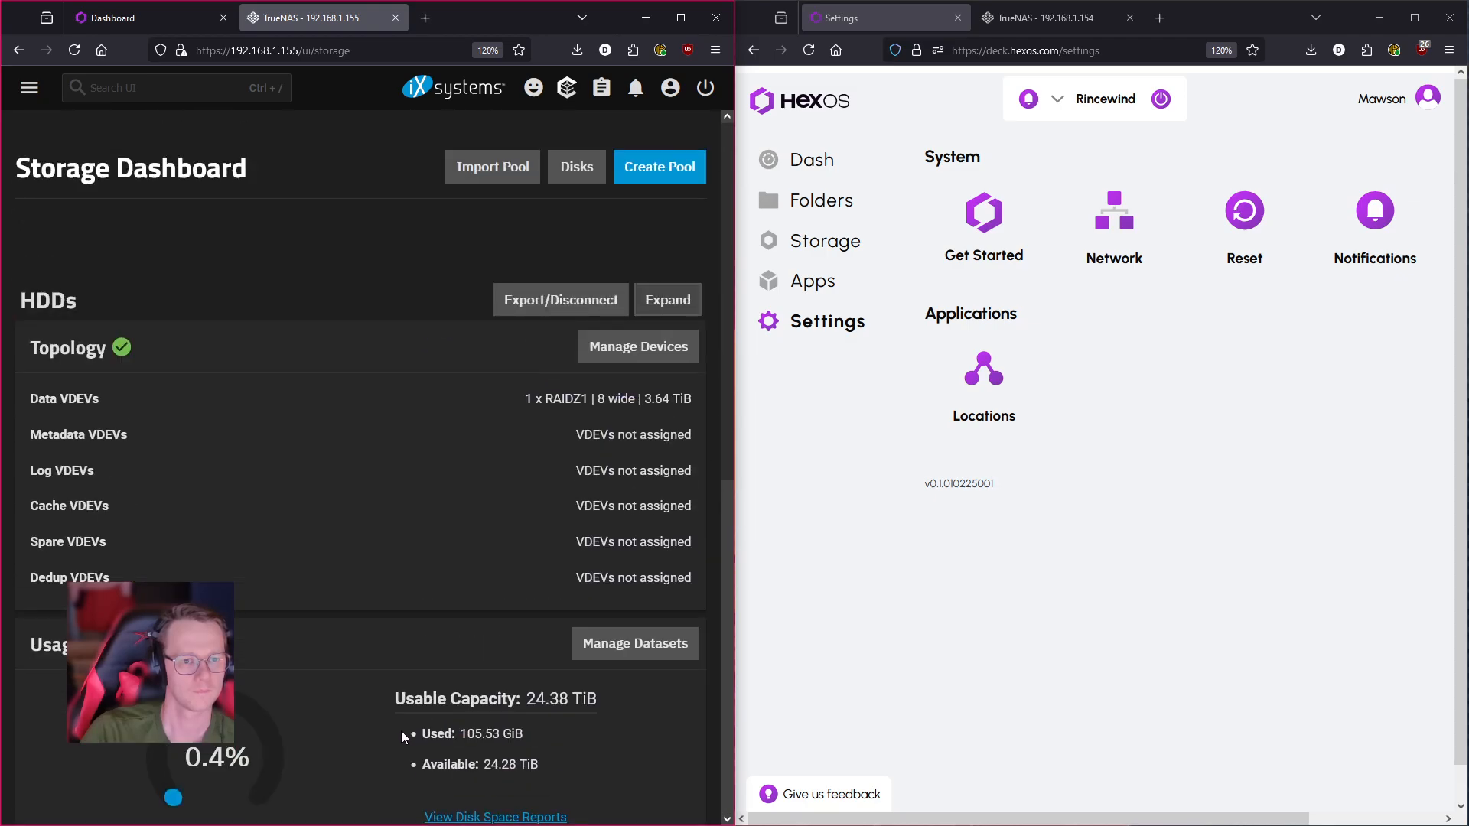
left_click(579, 170)
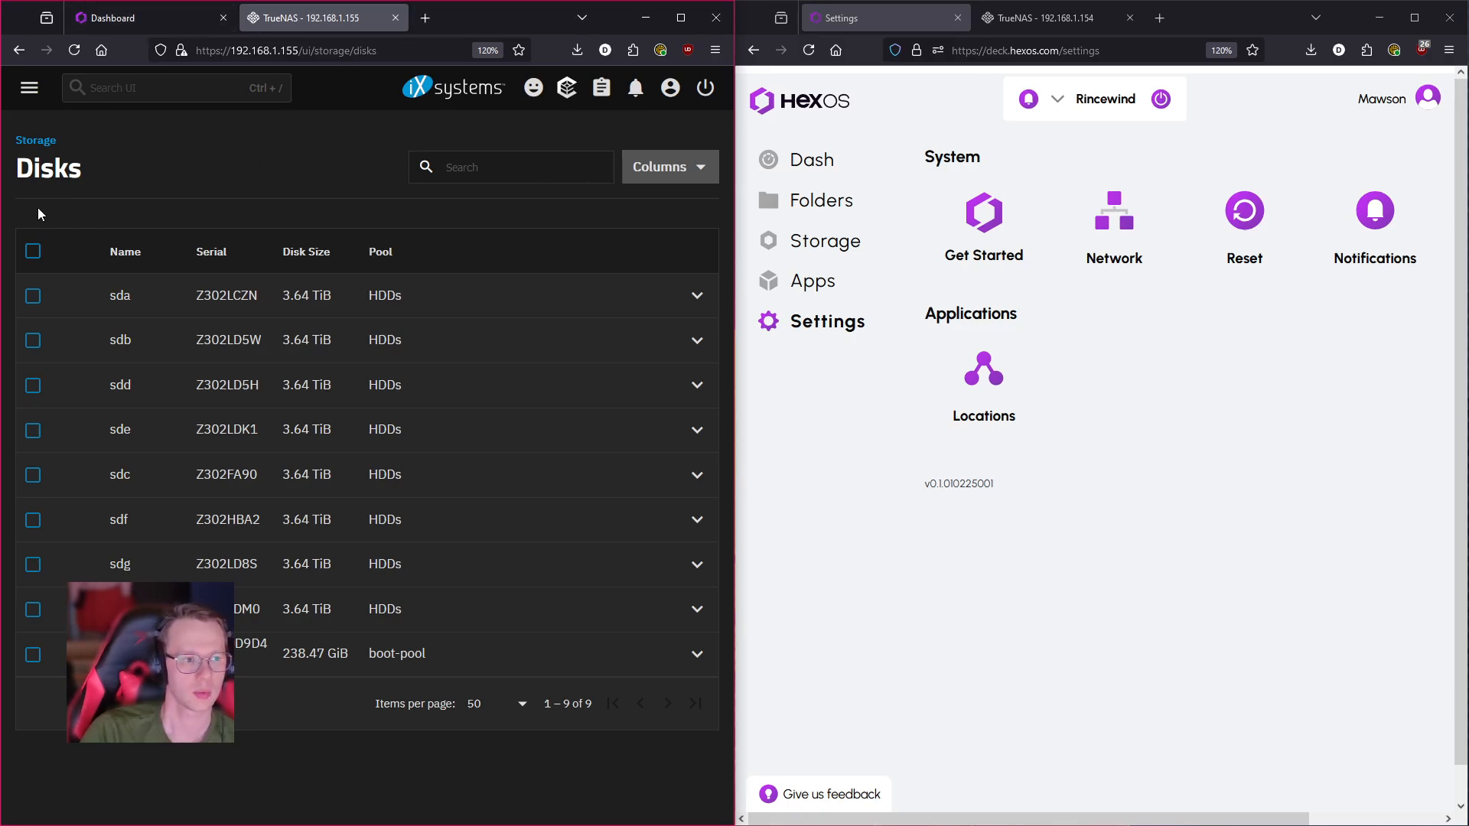
left_click(29, 87)
left_click(108, 185)
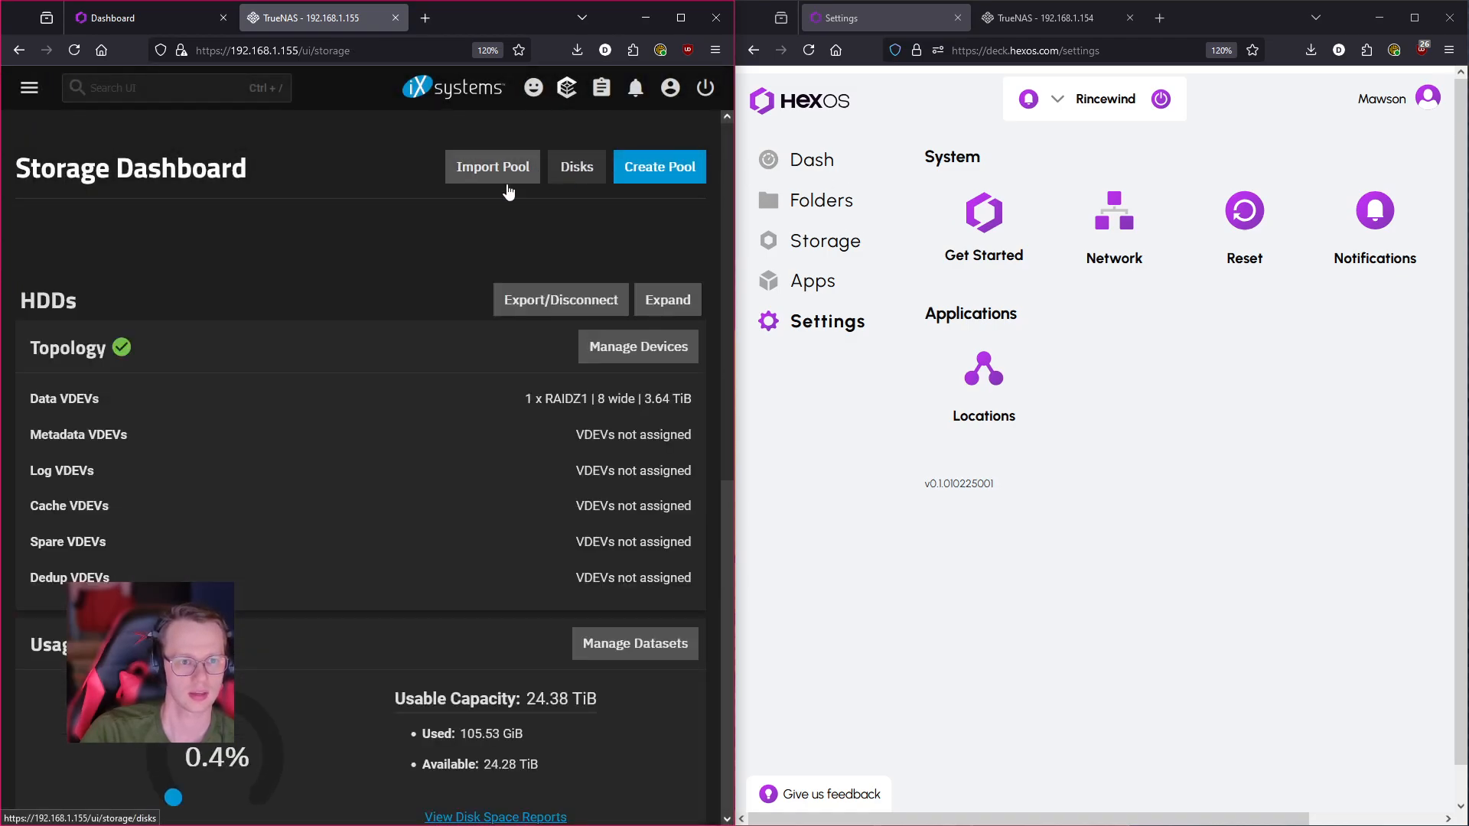
- Return to the Pool Creation Wizard and advance from the Data step to the Log step
left_click(1040, 18)
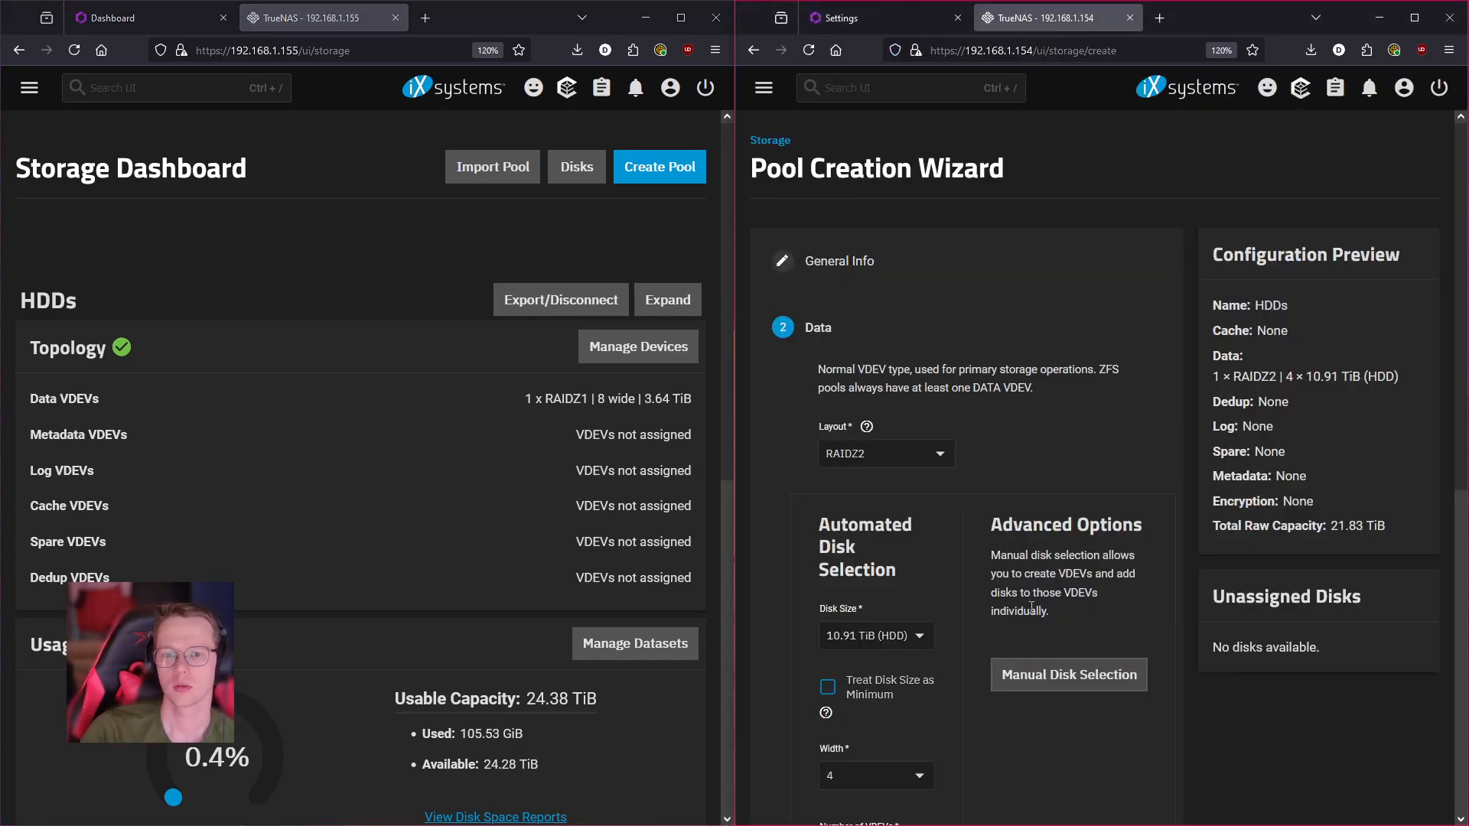
scroll(1082, 448, "down", 5)
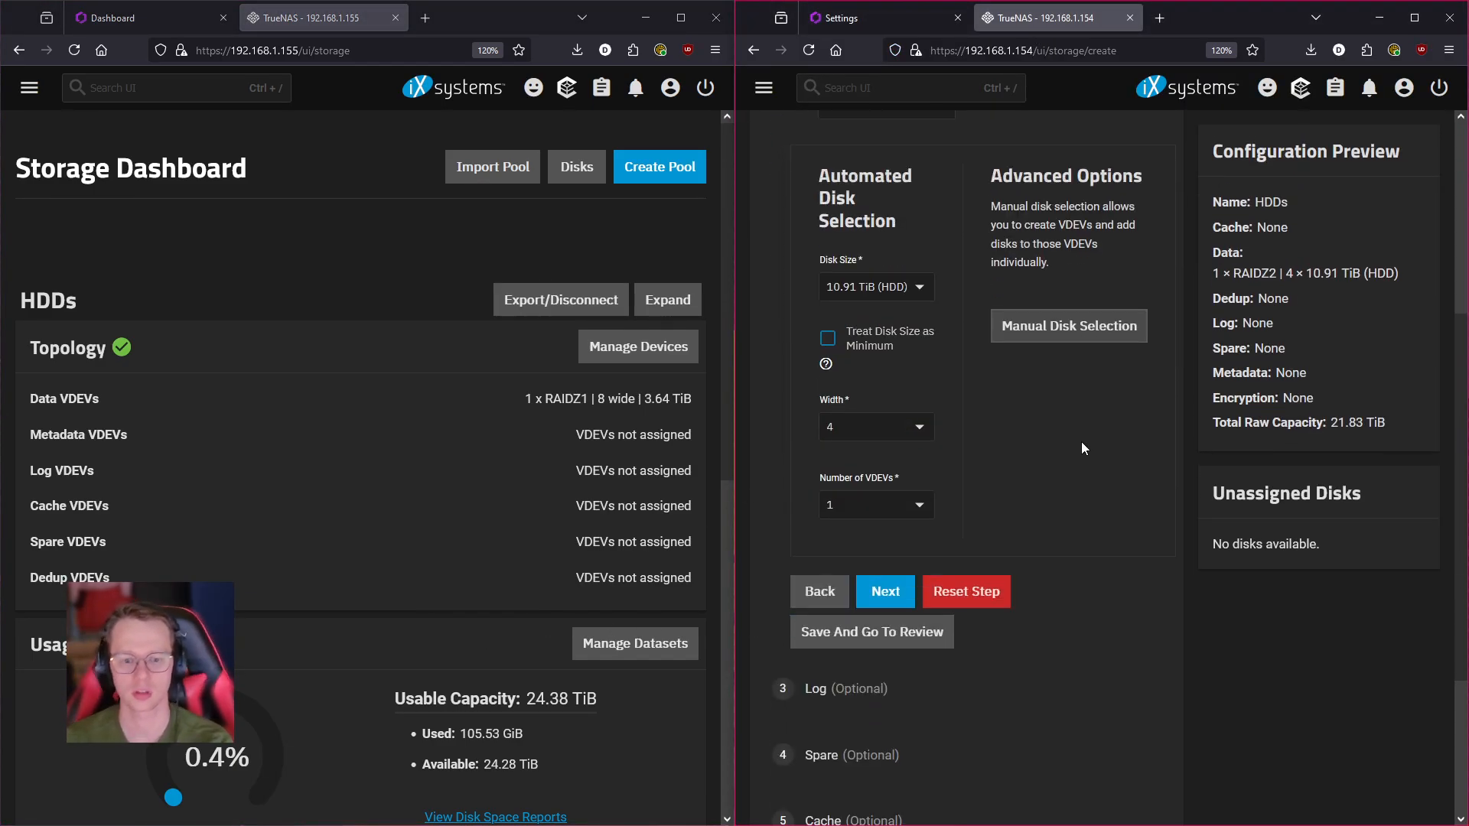
scroll(1099, 467, "down", 1)
scroll(1095, 494, "up", 1)
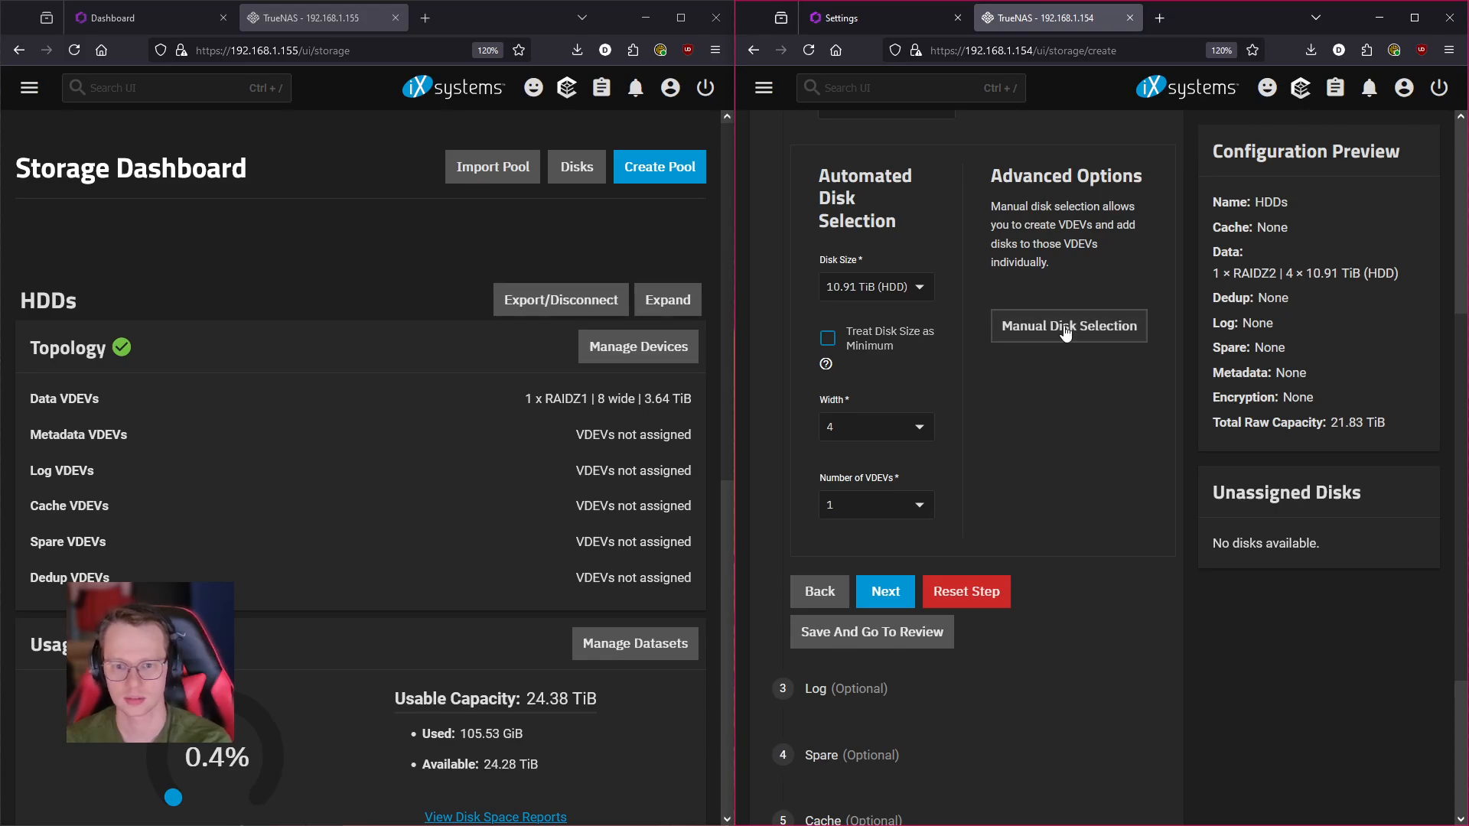
left_click(888, 596)
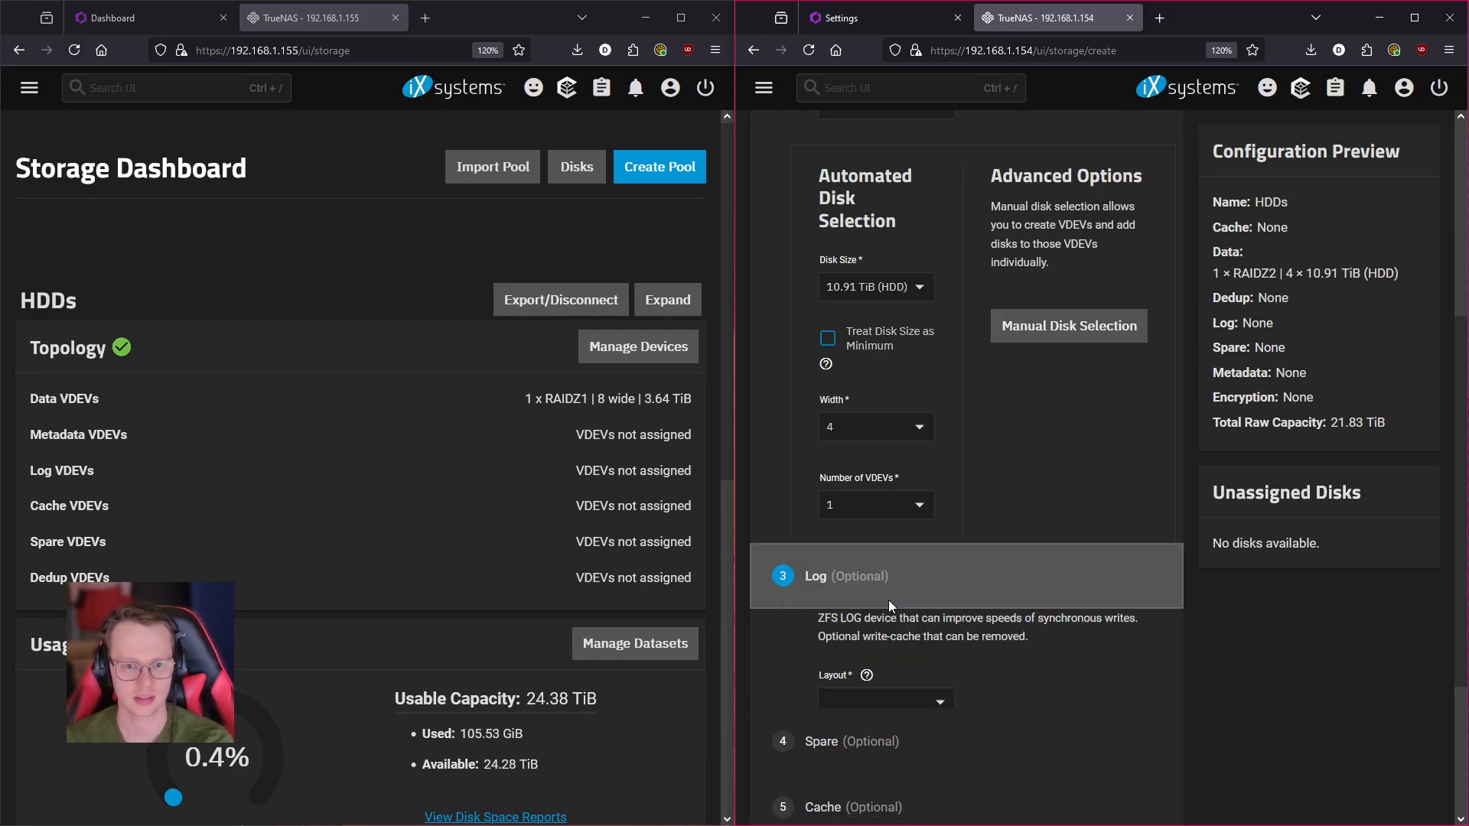
scroll(1107, 701, "up", 4)
scroll(1105, 699, "down", 1)
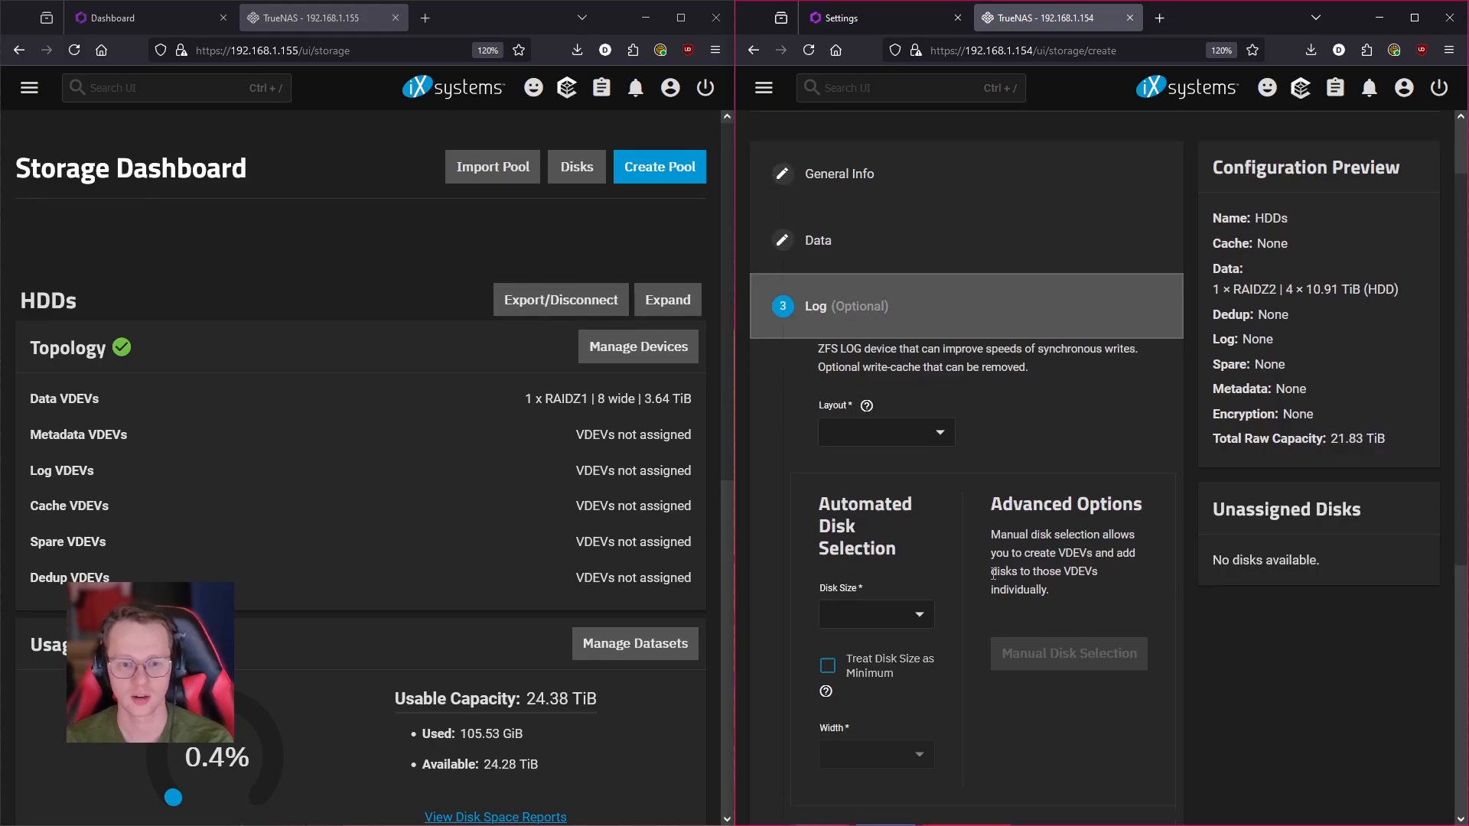
- Review the Log Layout and Disk Size choices, leaving no log device configured
left_click(940, 435)
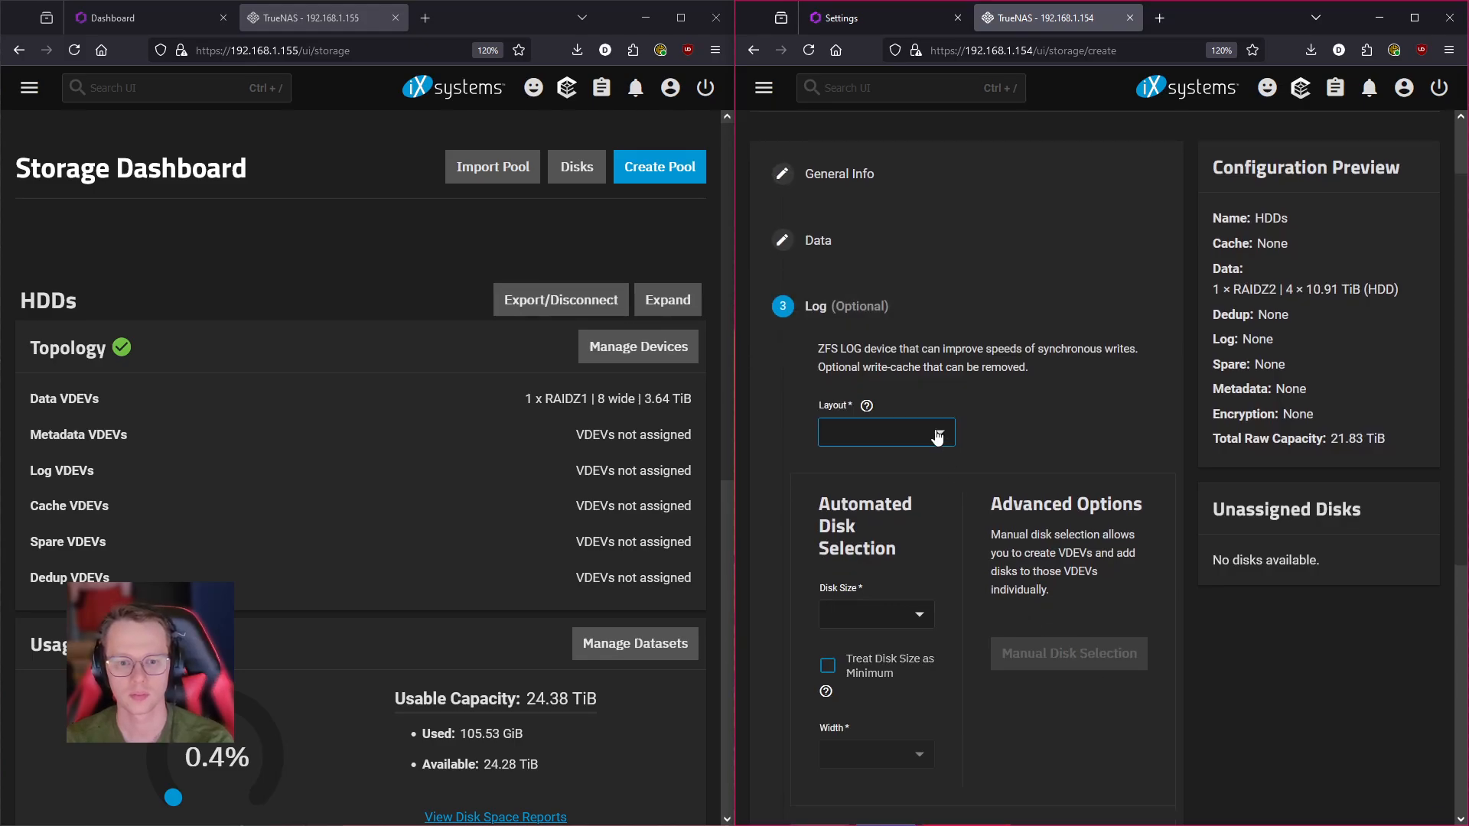
left_click(944, 436)
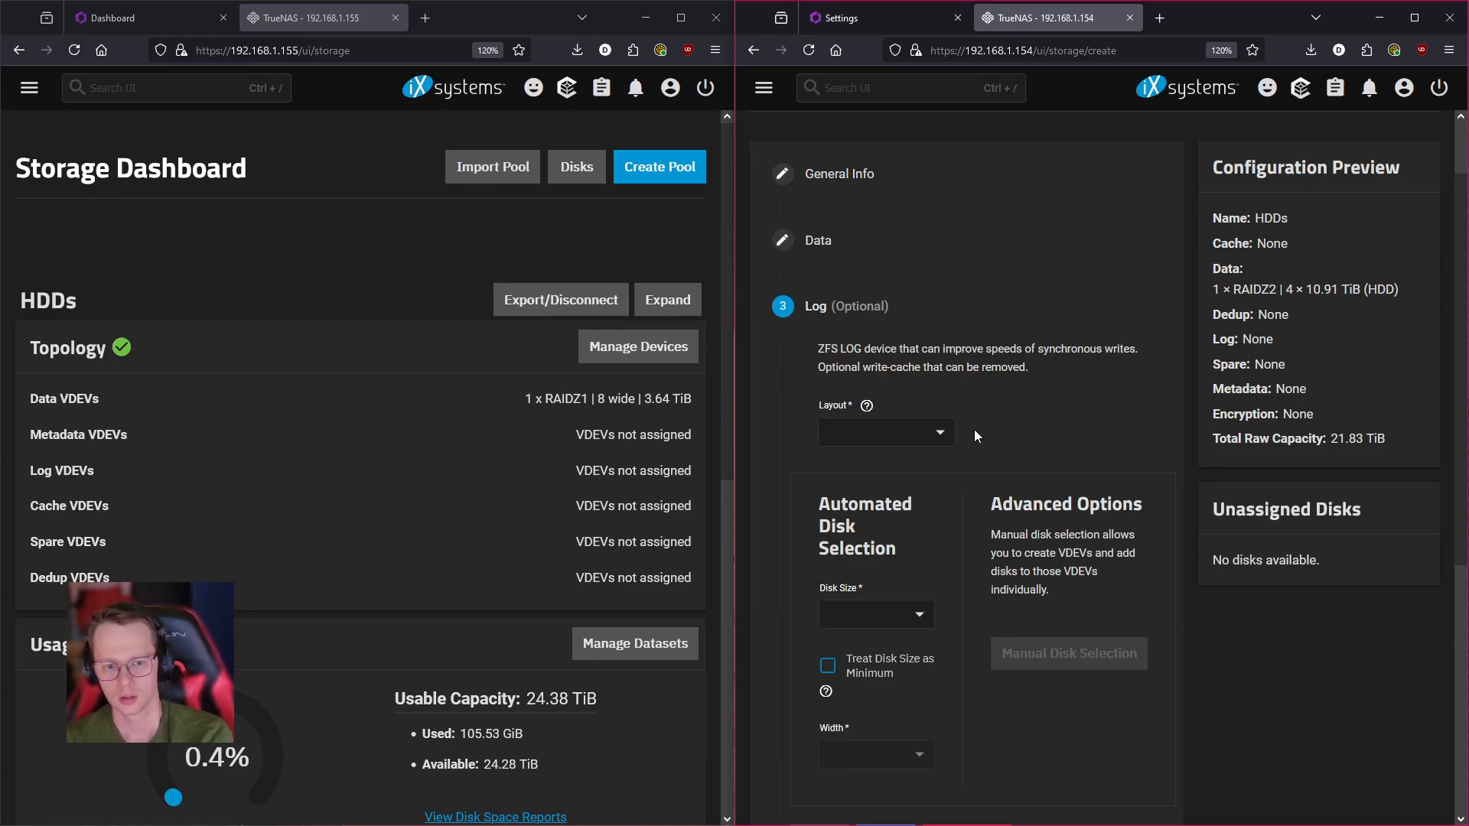
scroll(964, 436, "down", 2)
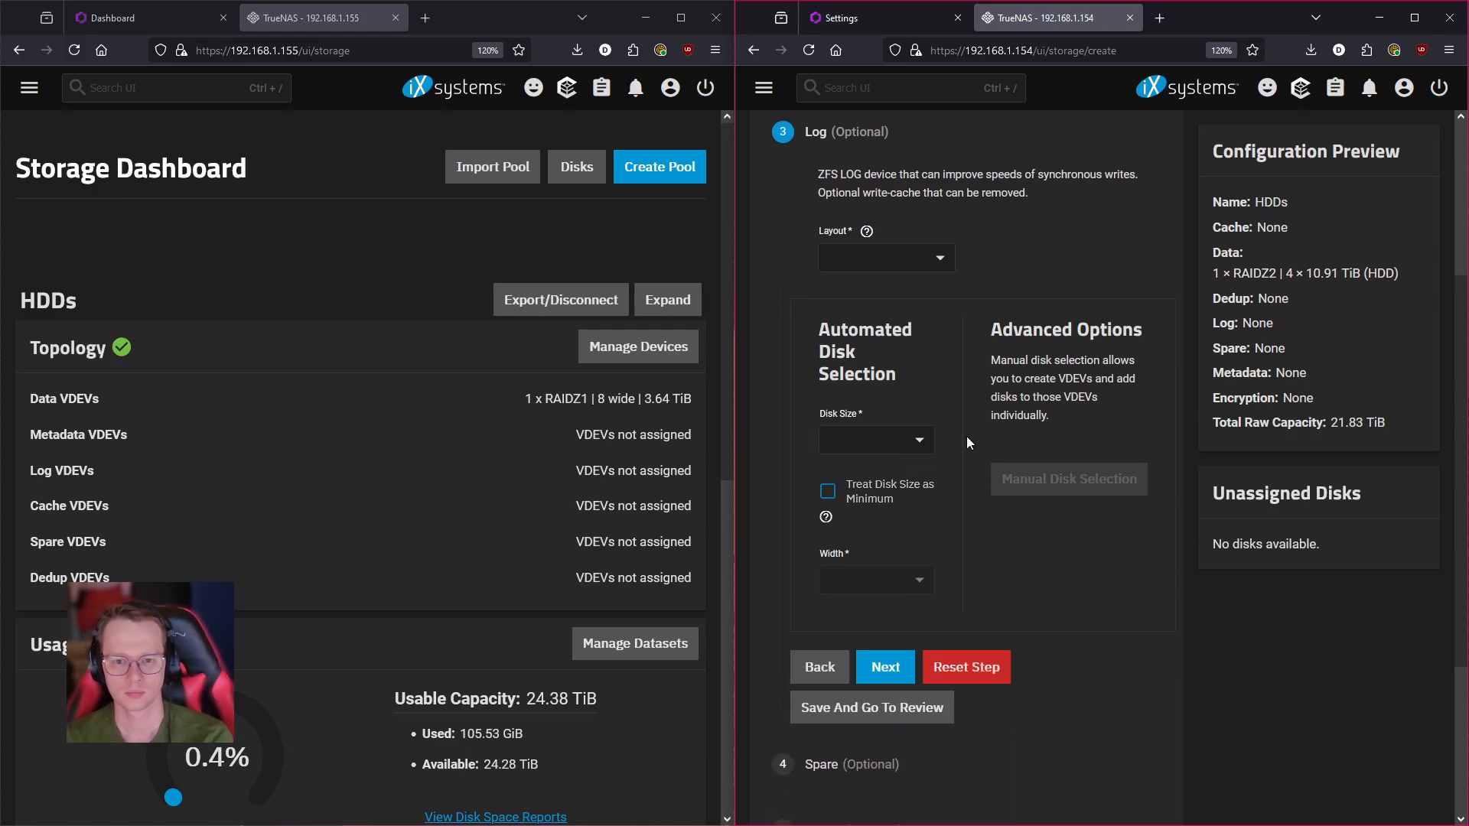
left_click(910, 440)
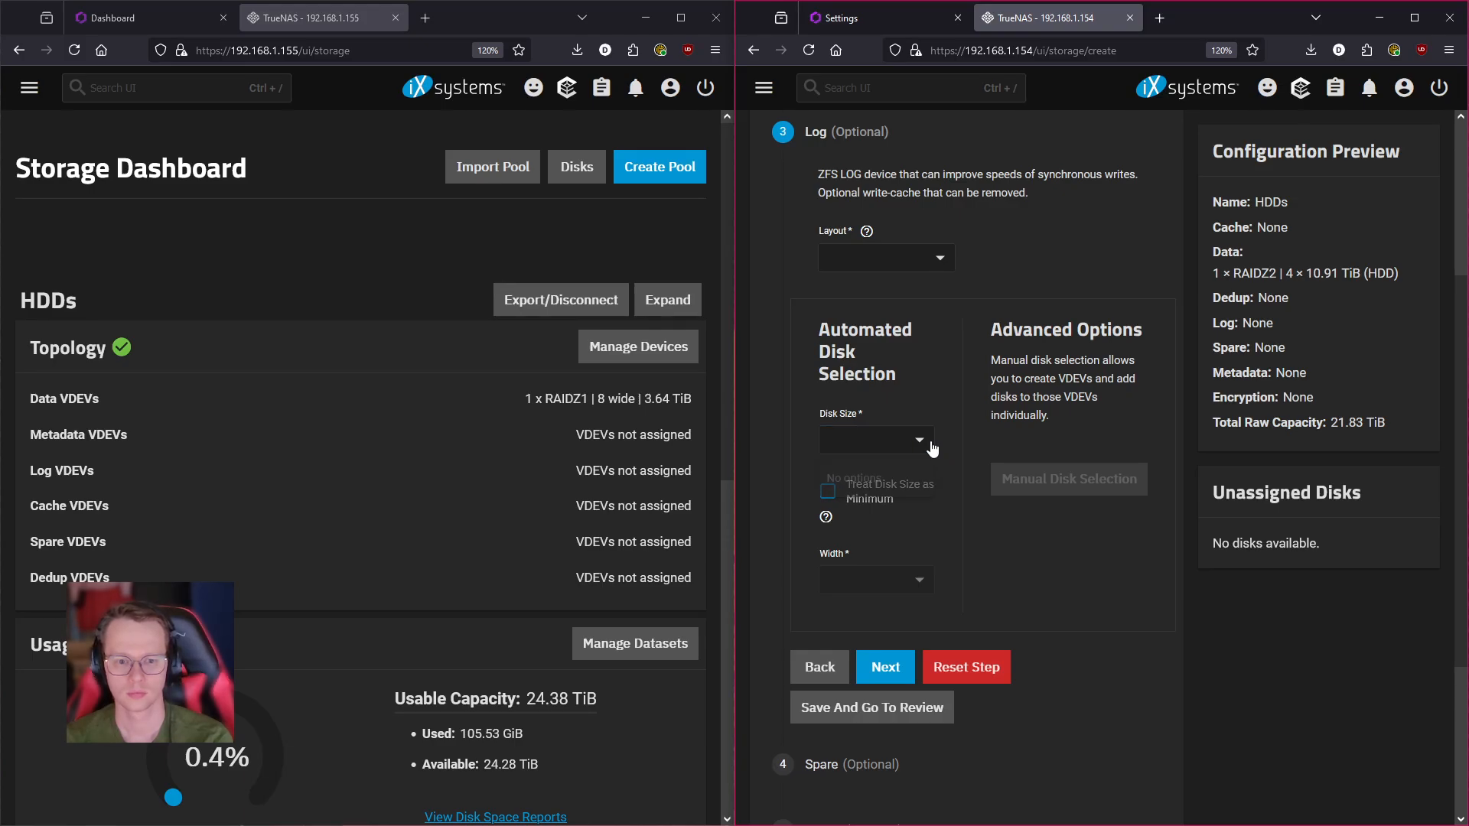
scroll(995, 539, "up", 3)
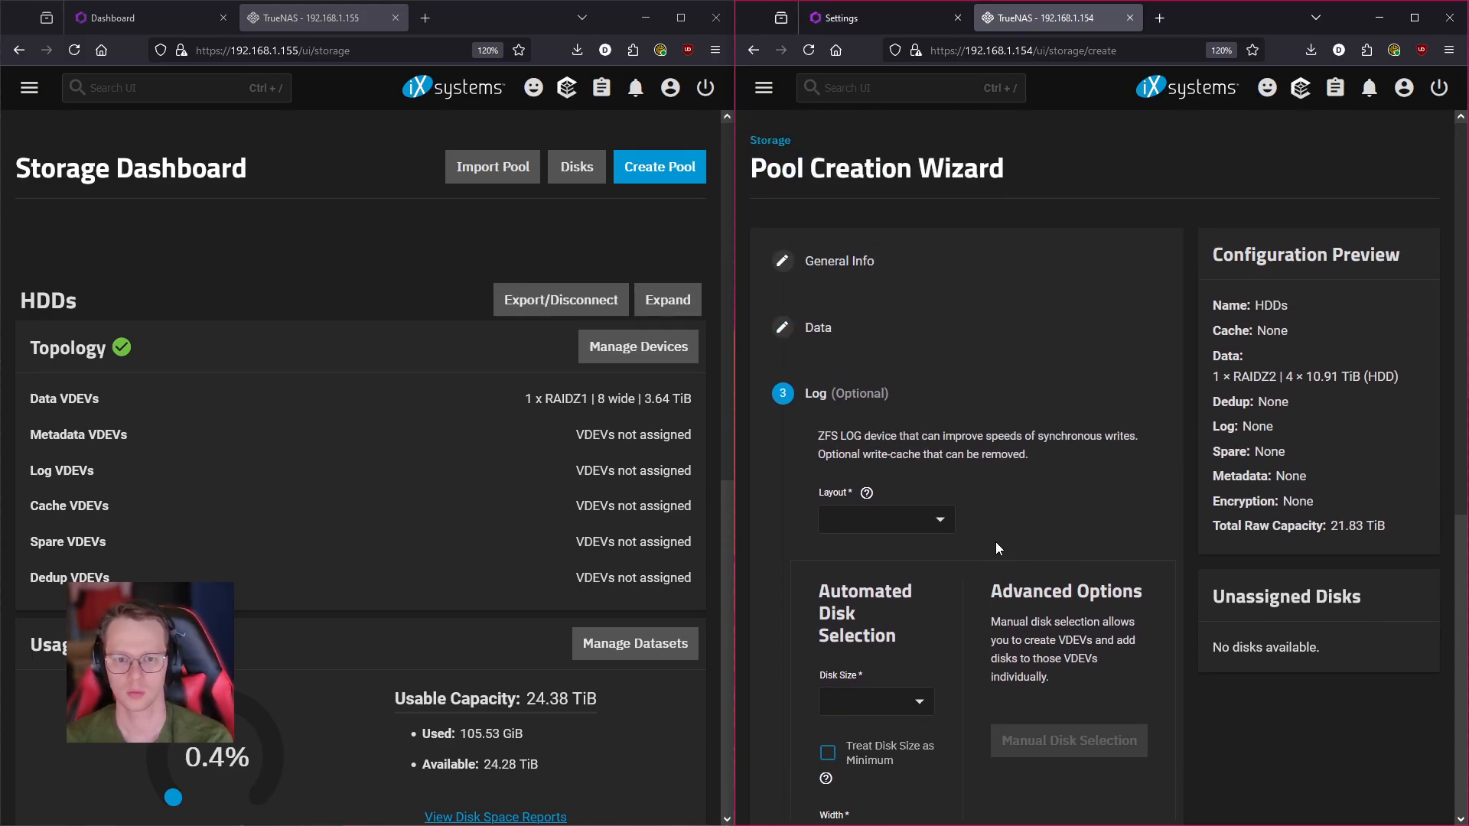
scroll(990, 538, "down", 6)
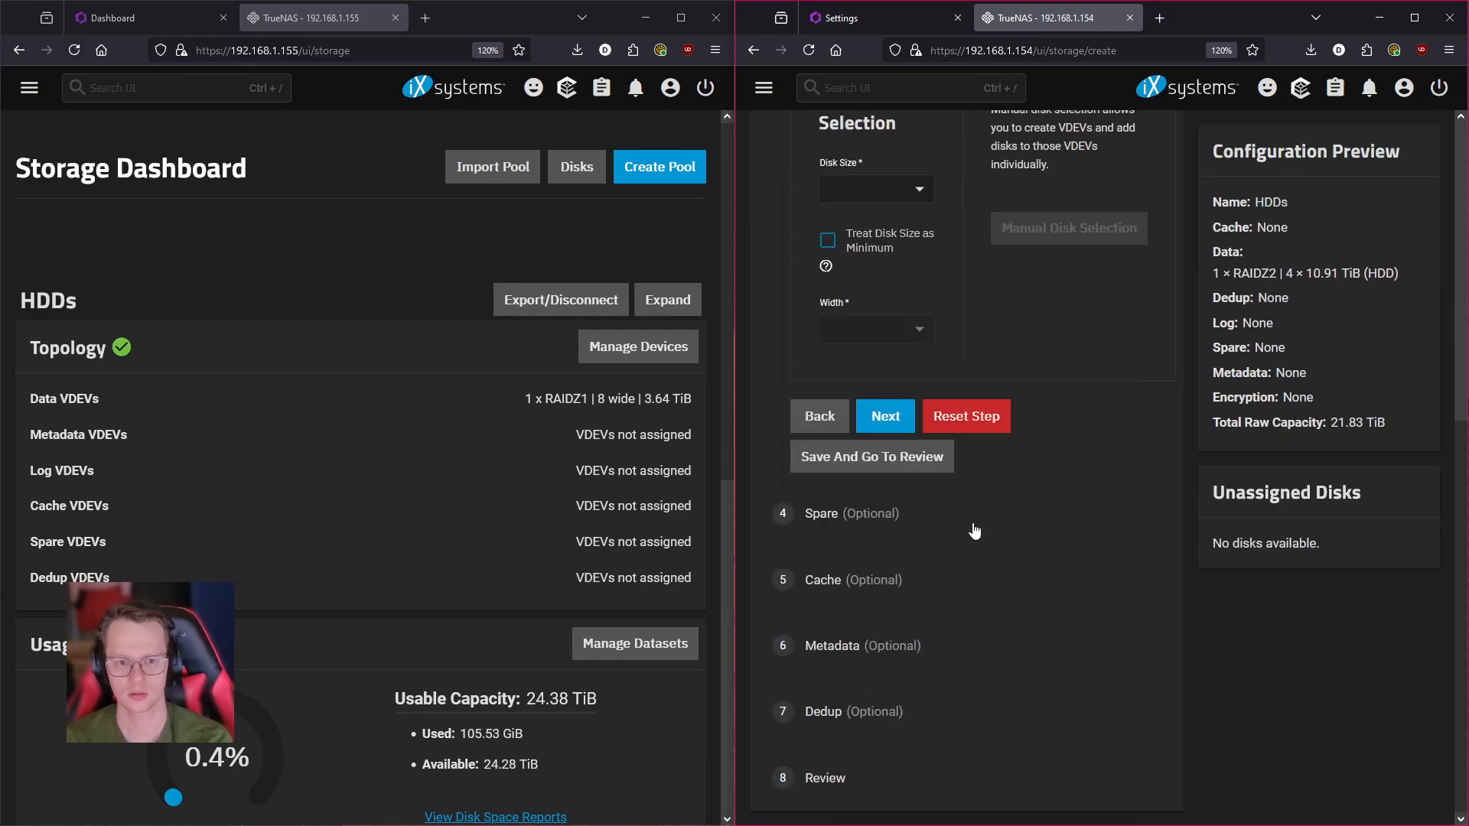
- Skip the Spare, Cache, Metadata and Dedup steps to reach Review: 1 × RAIDZ2, 21.83 TiB raw
left_click(884, 429)
scroll(976, 558, "up", 2)
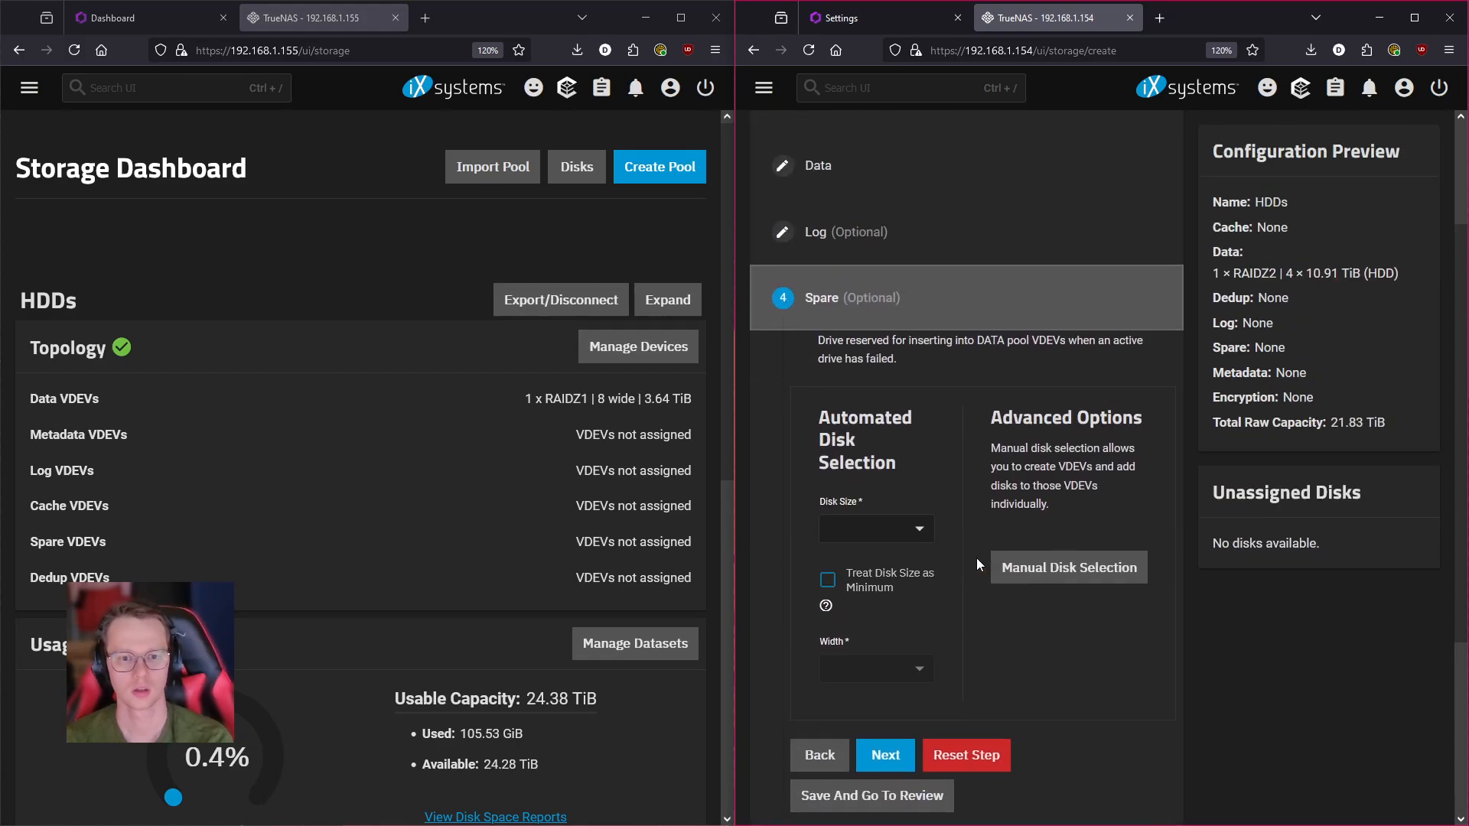
left_click(885, 755)
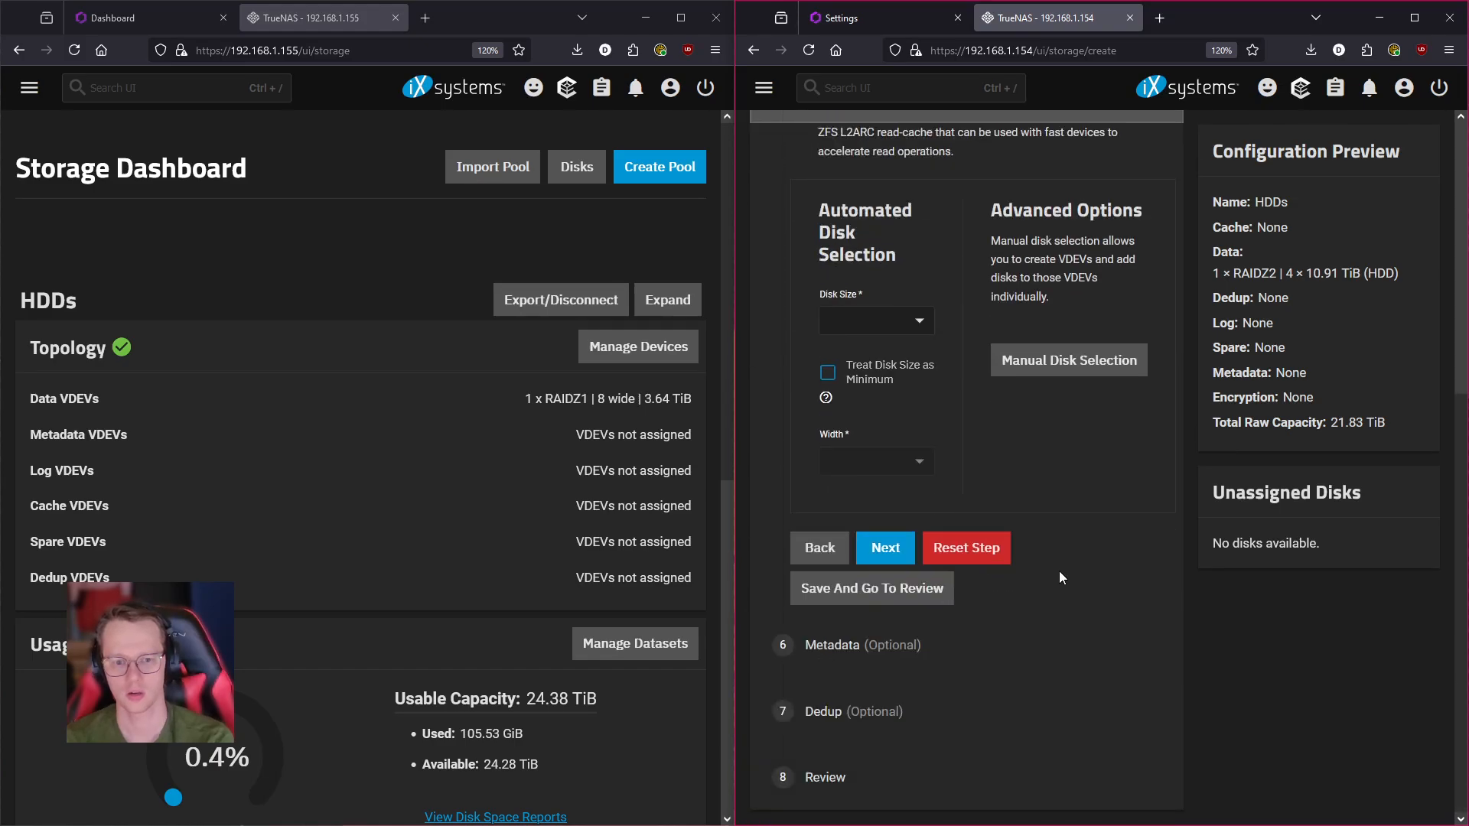
scroll(949, 727, "up", 3)
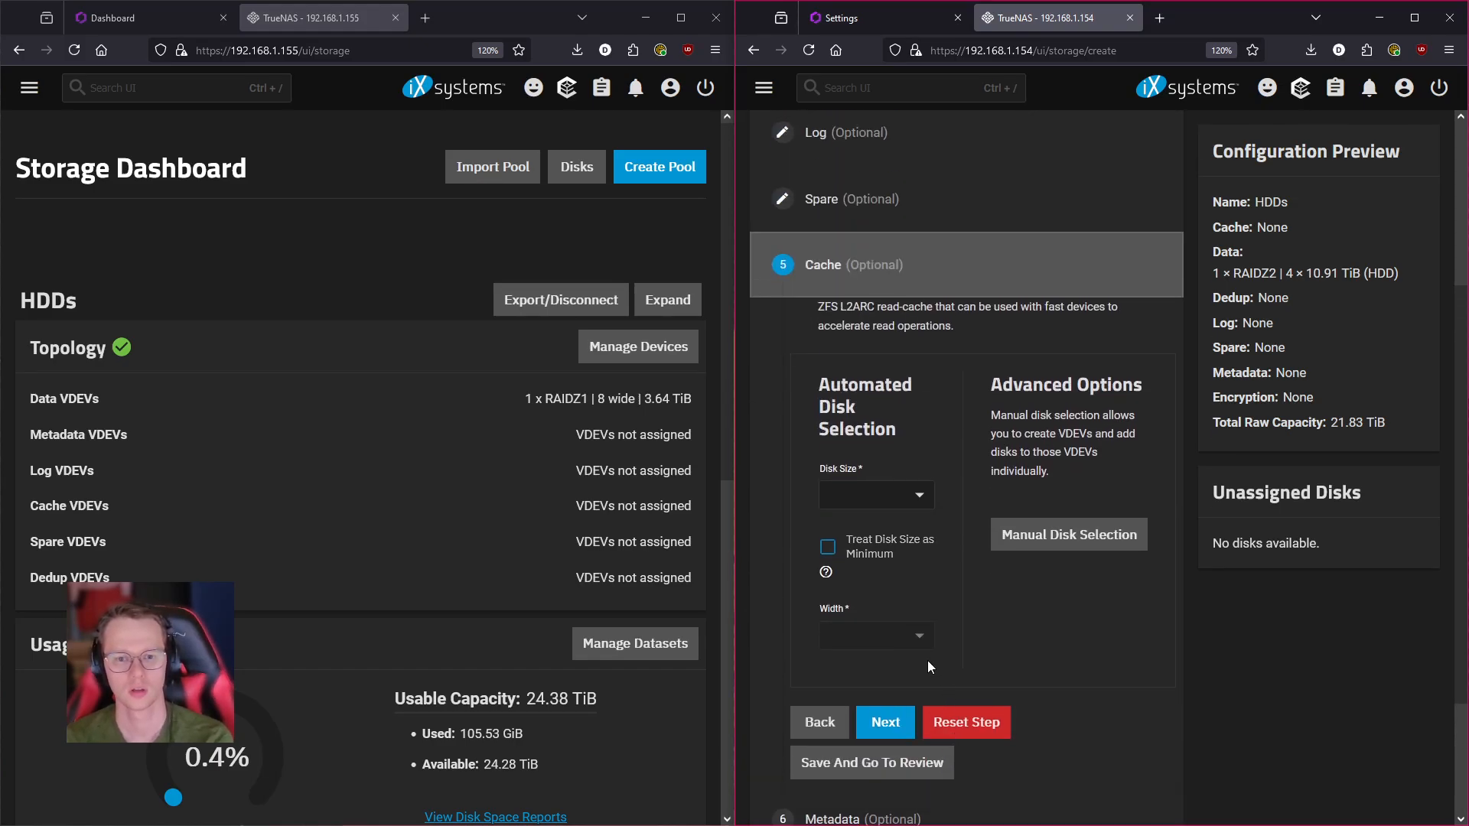
left_click(888, 724)
scroll(986, 545, "down", 6)
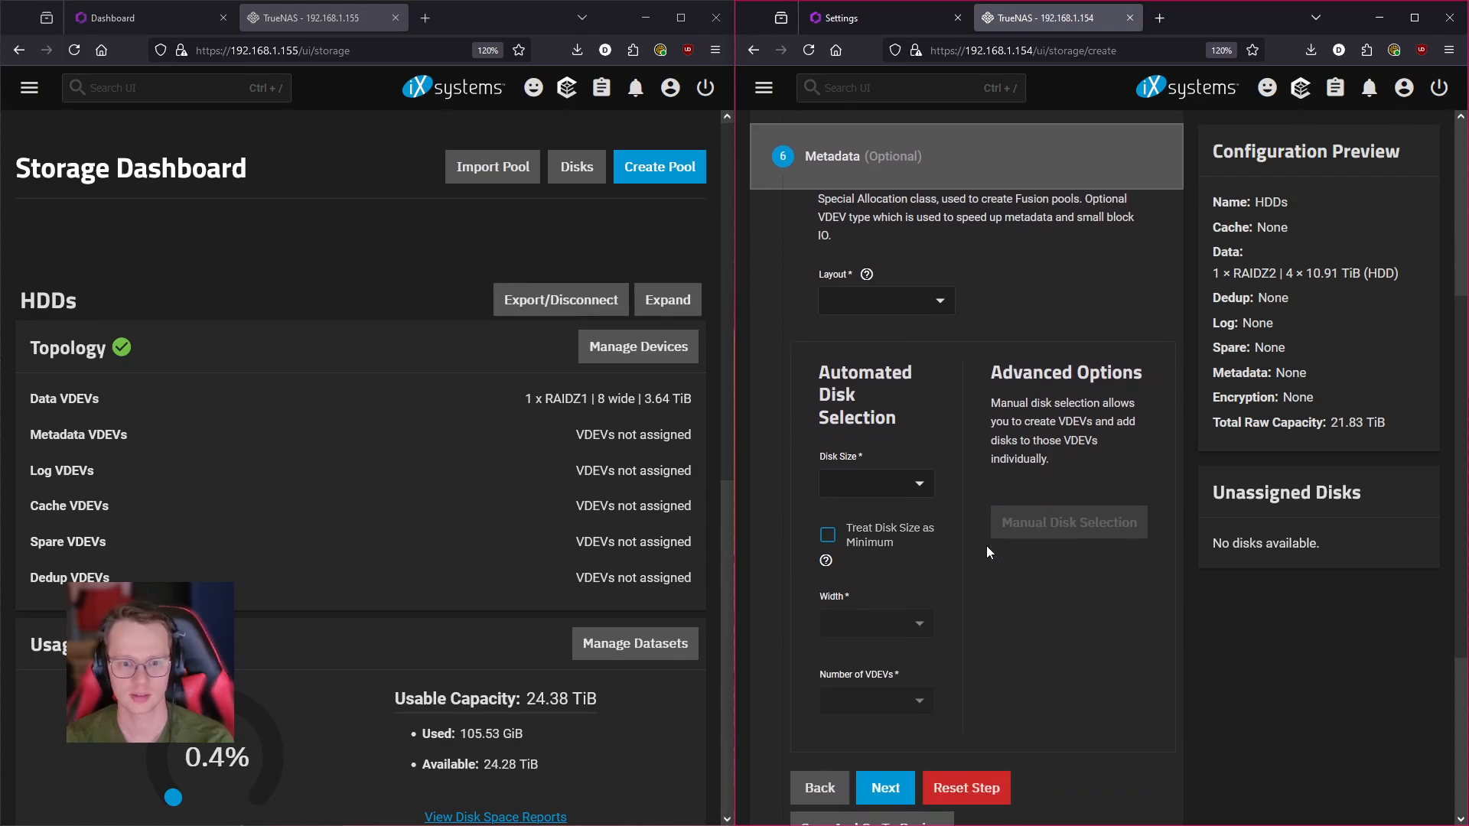
left_click(885, 615)
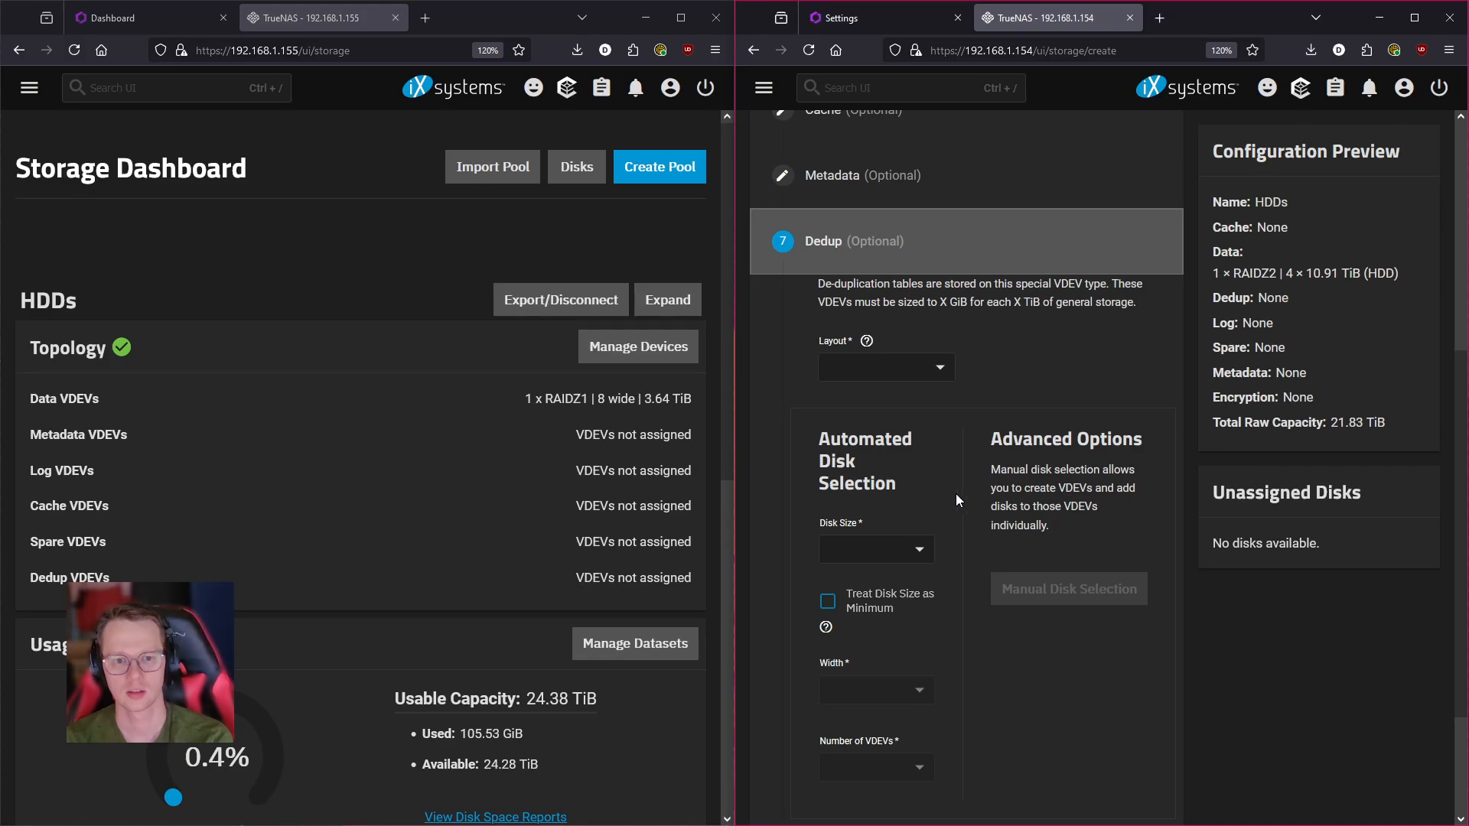
scroll(945, 458, "down", 2)
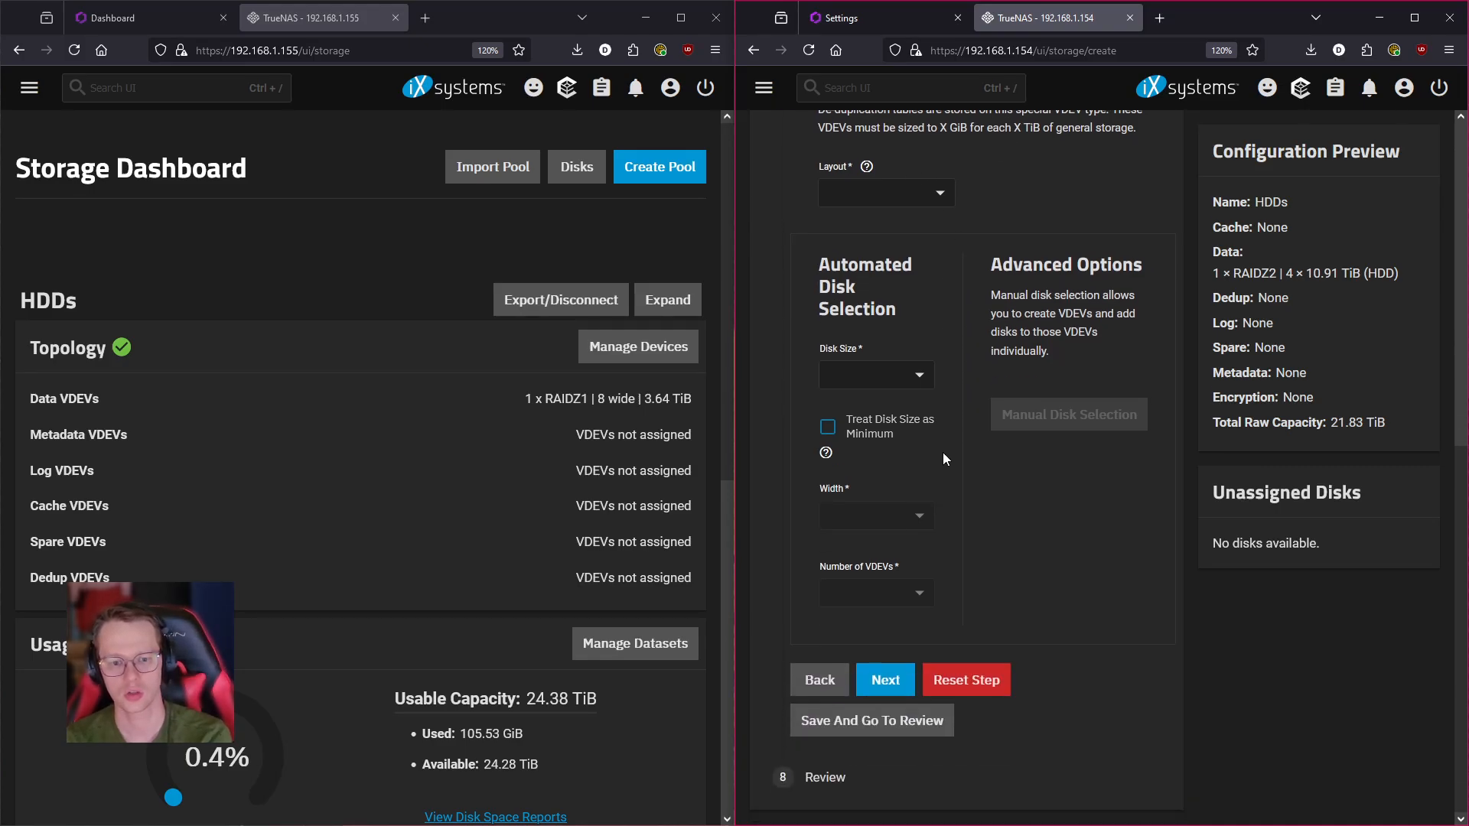
left_click(885, 680)
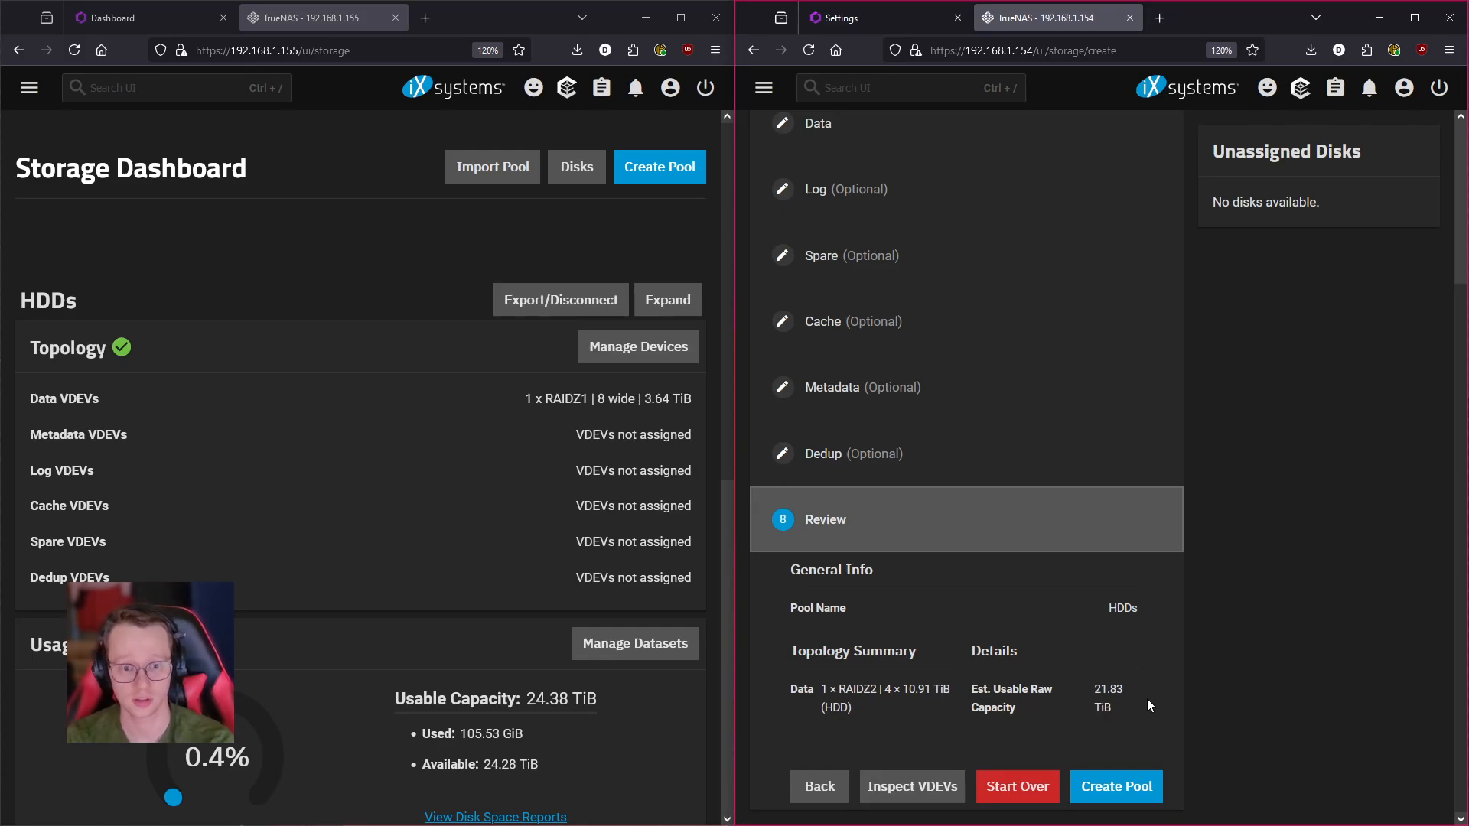
- Create the HDDs pool, confirming the disk-erase warning, giving a 4-wide RAIDZ2 with 21.01 TiB usable
left_click(1094, 792)
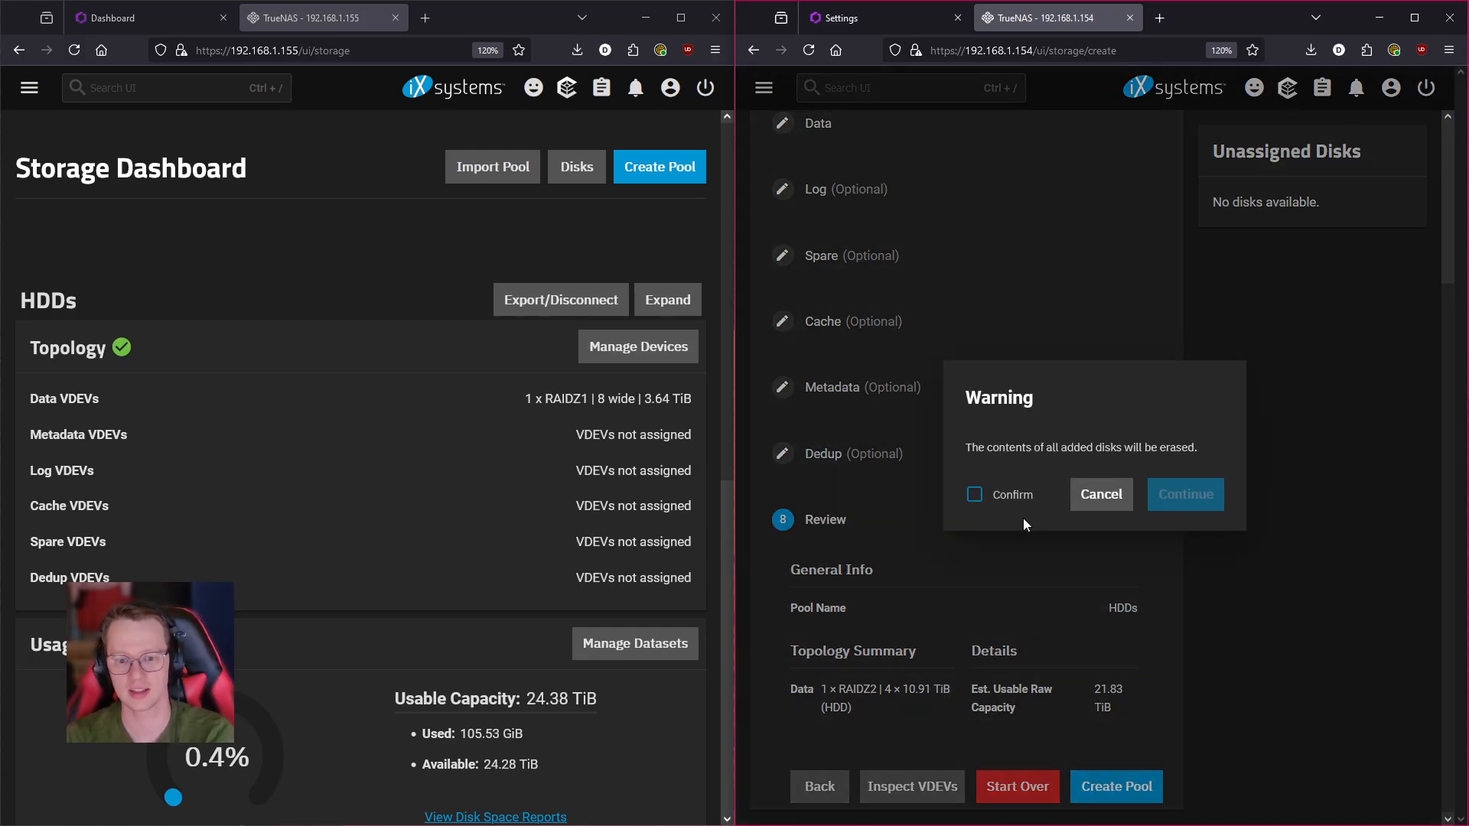
left_click(974, 494)
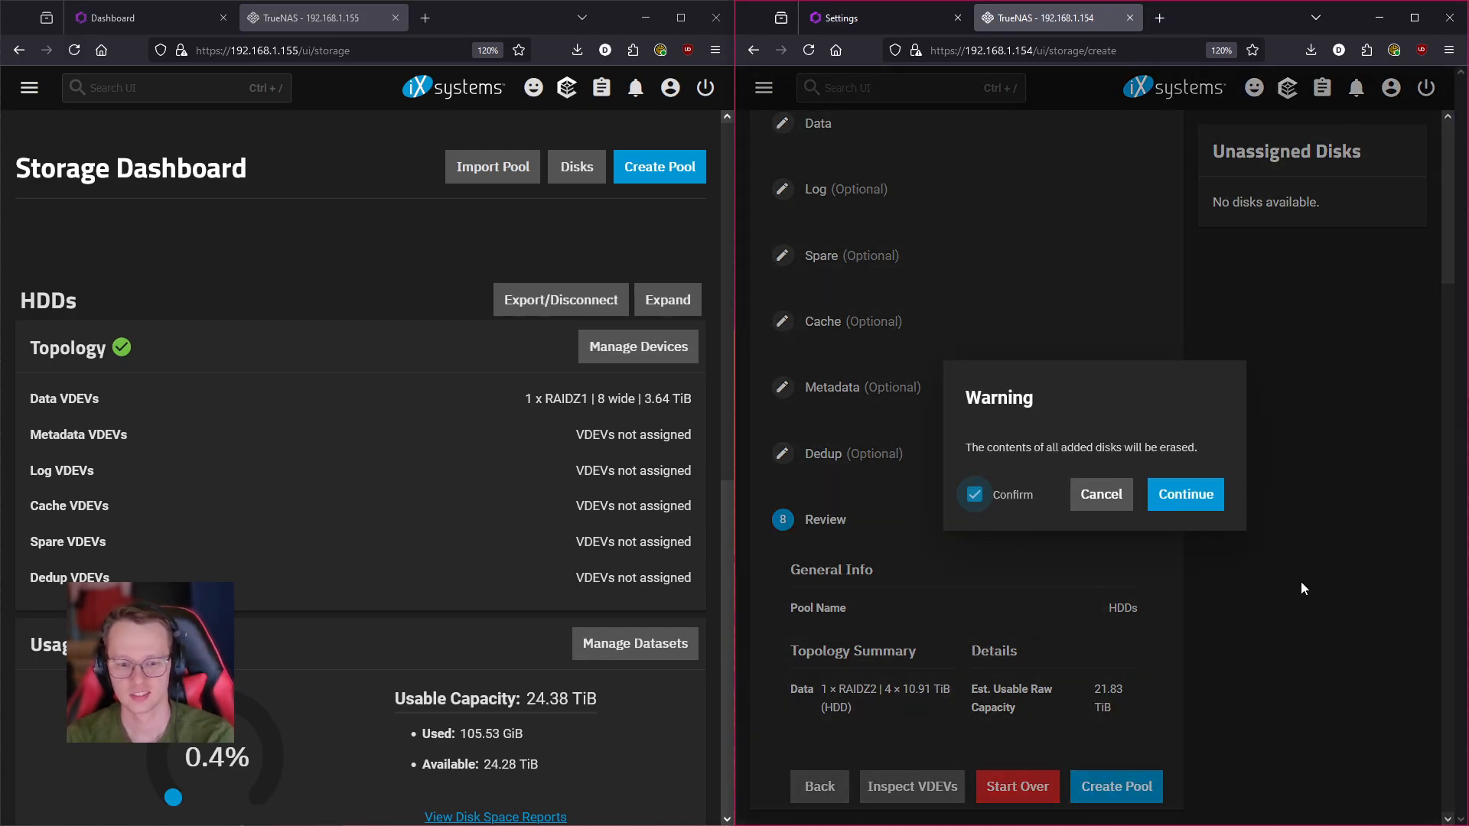
left_click(1211, 502)
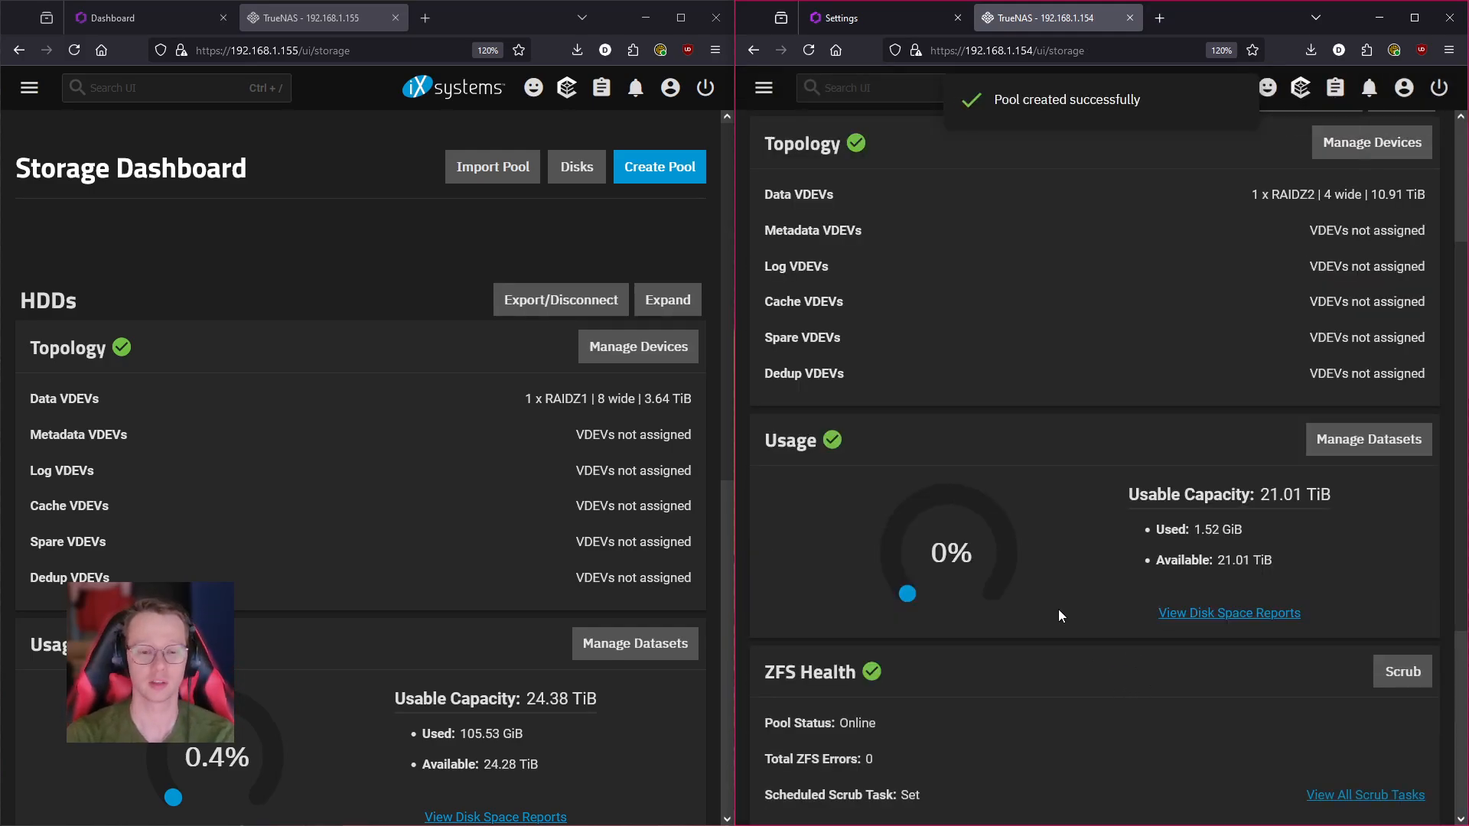
scroll(1058, 609, "up", 3)
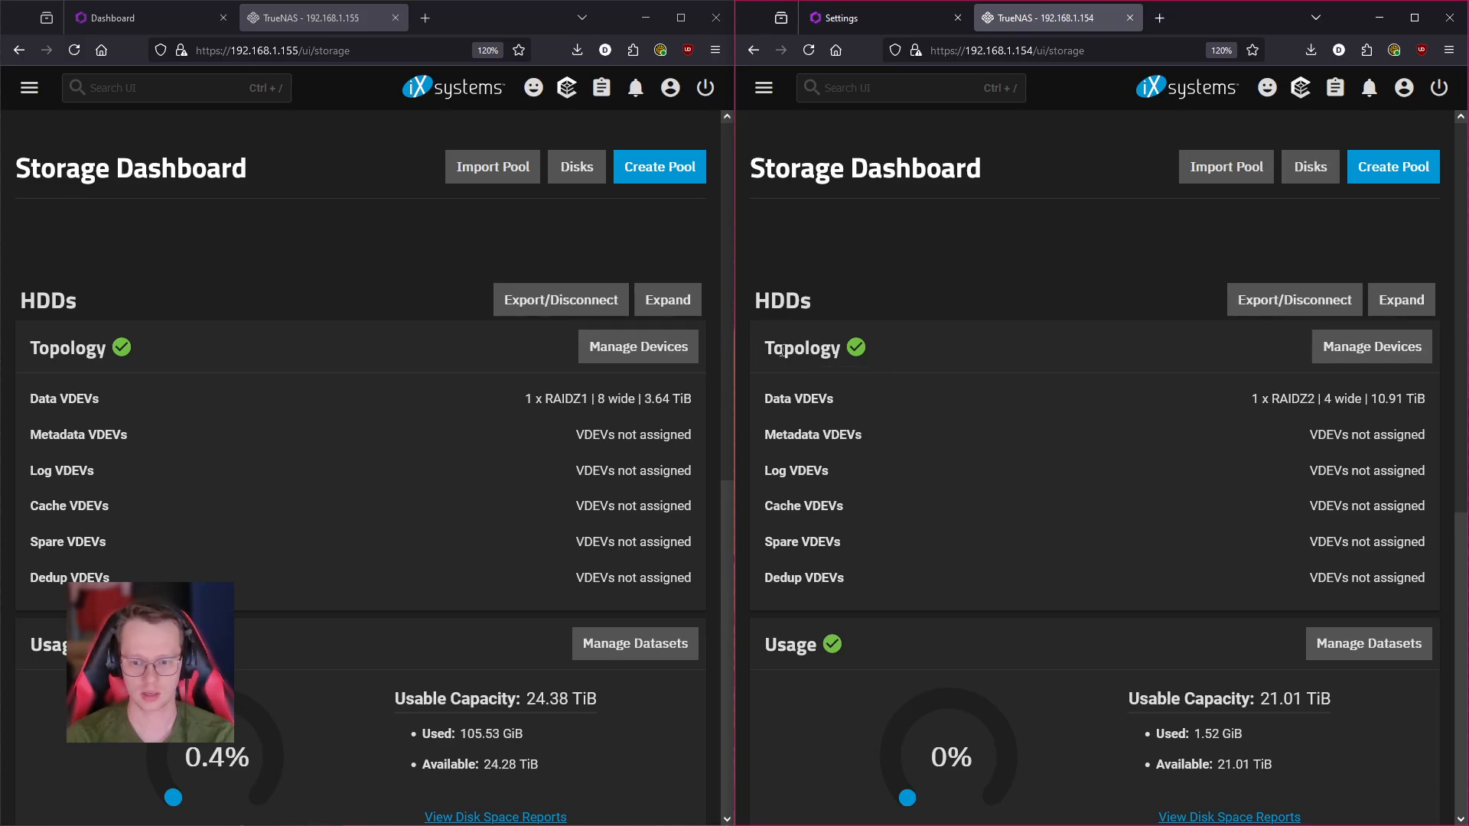
scroll(715, 315, "down", 5)
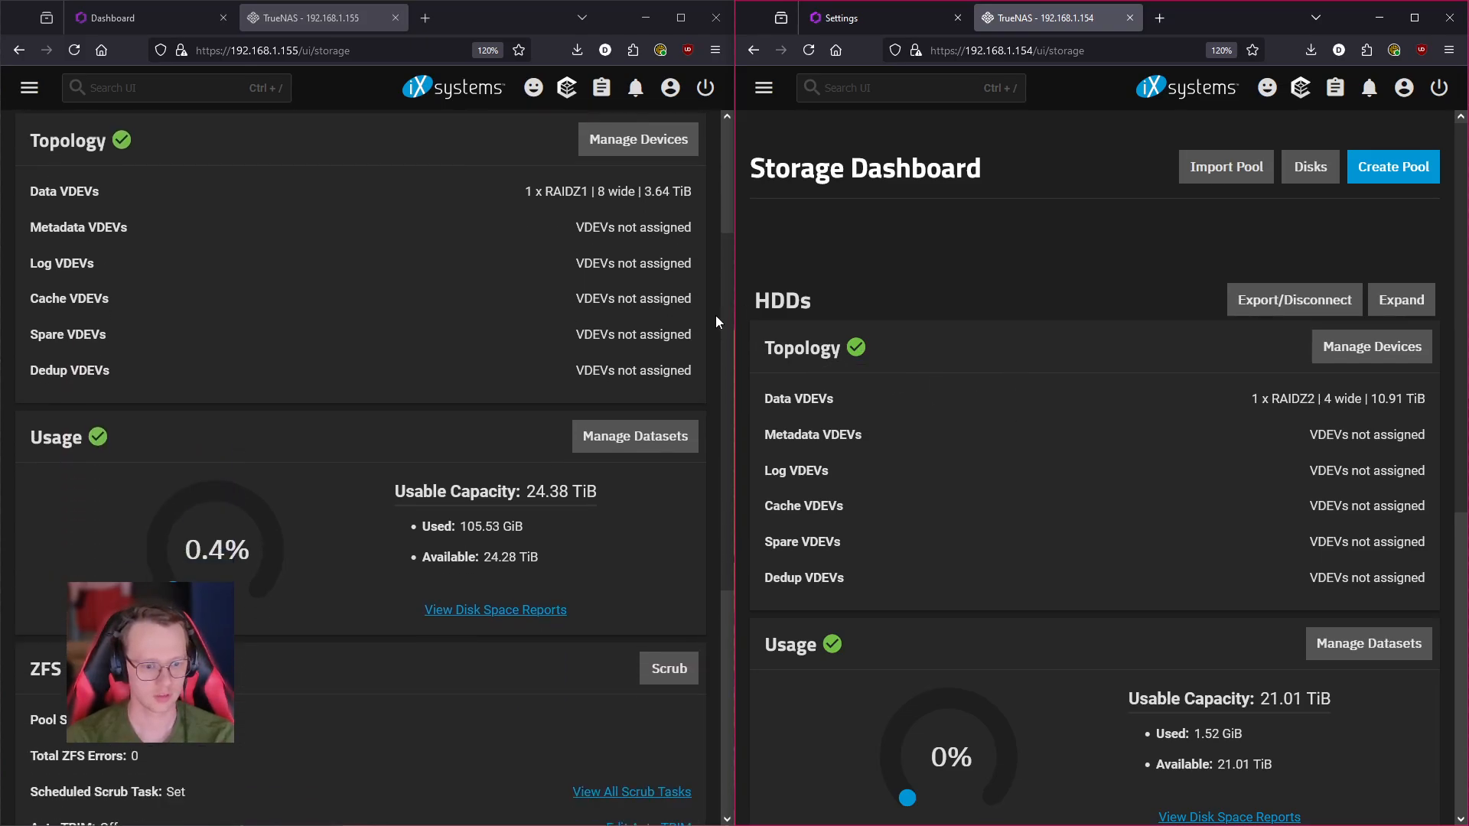
scroll(1016, 374, "down", 4)
scroll(1016, 374, "down", 2)
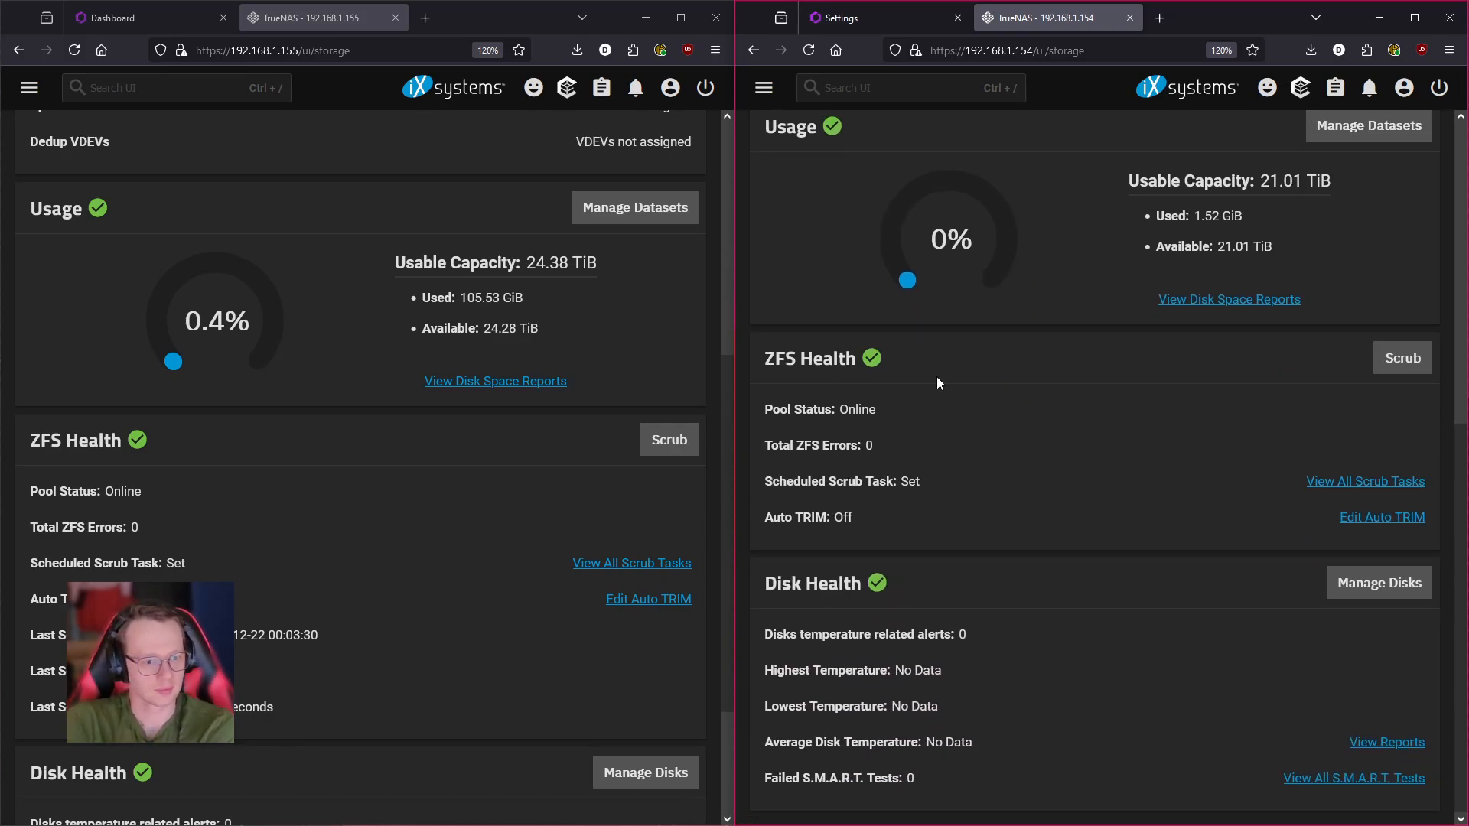
scroll(369, 659, "down", 2)
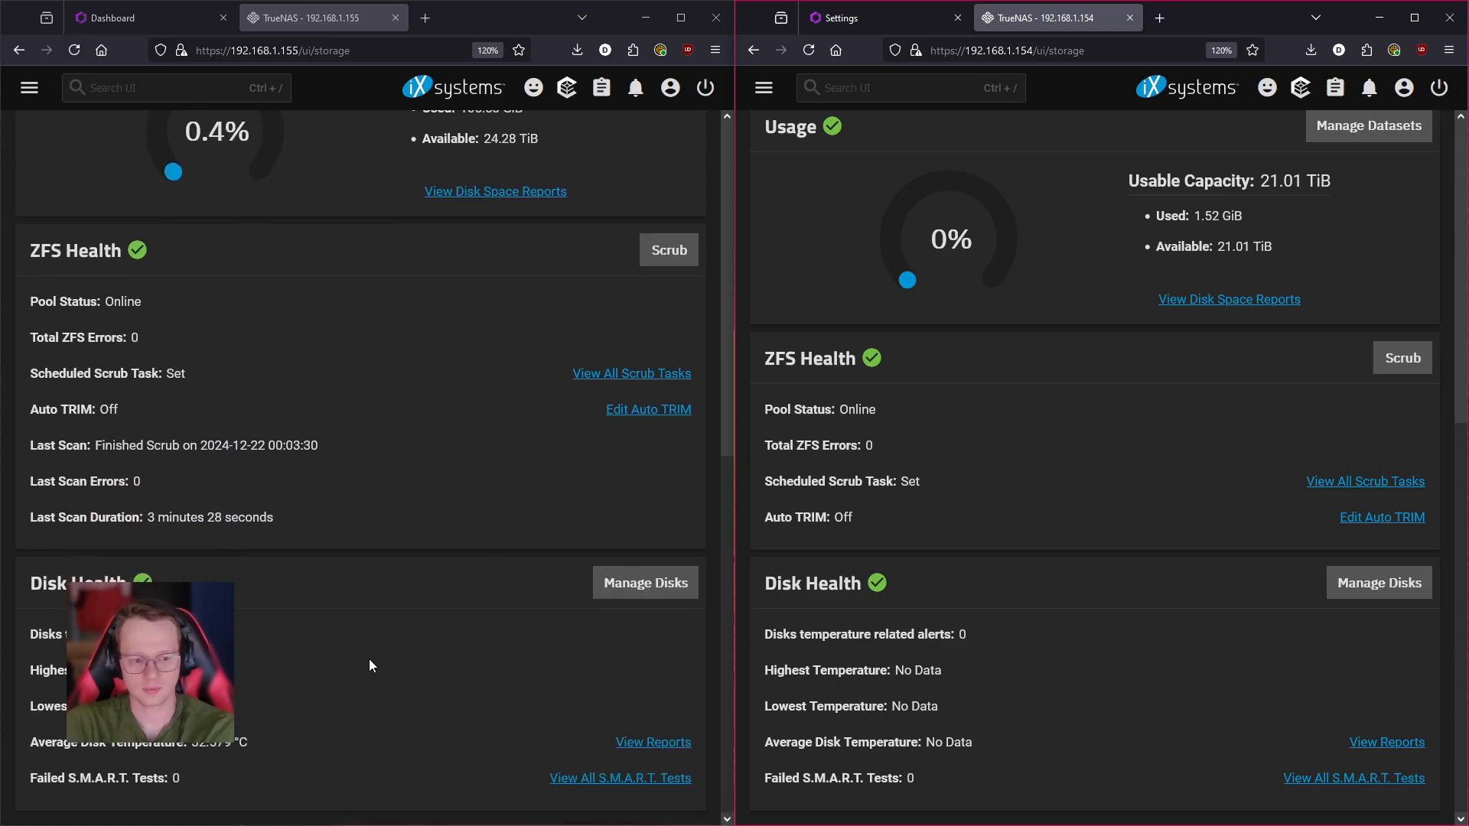
scroll(832, 663, "up", 6)
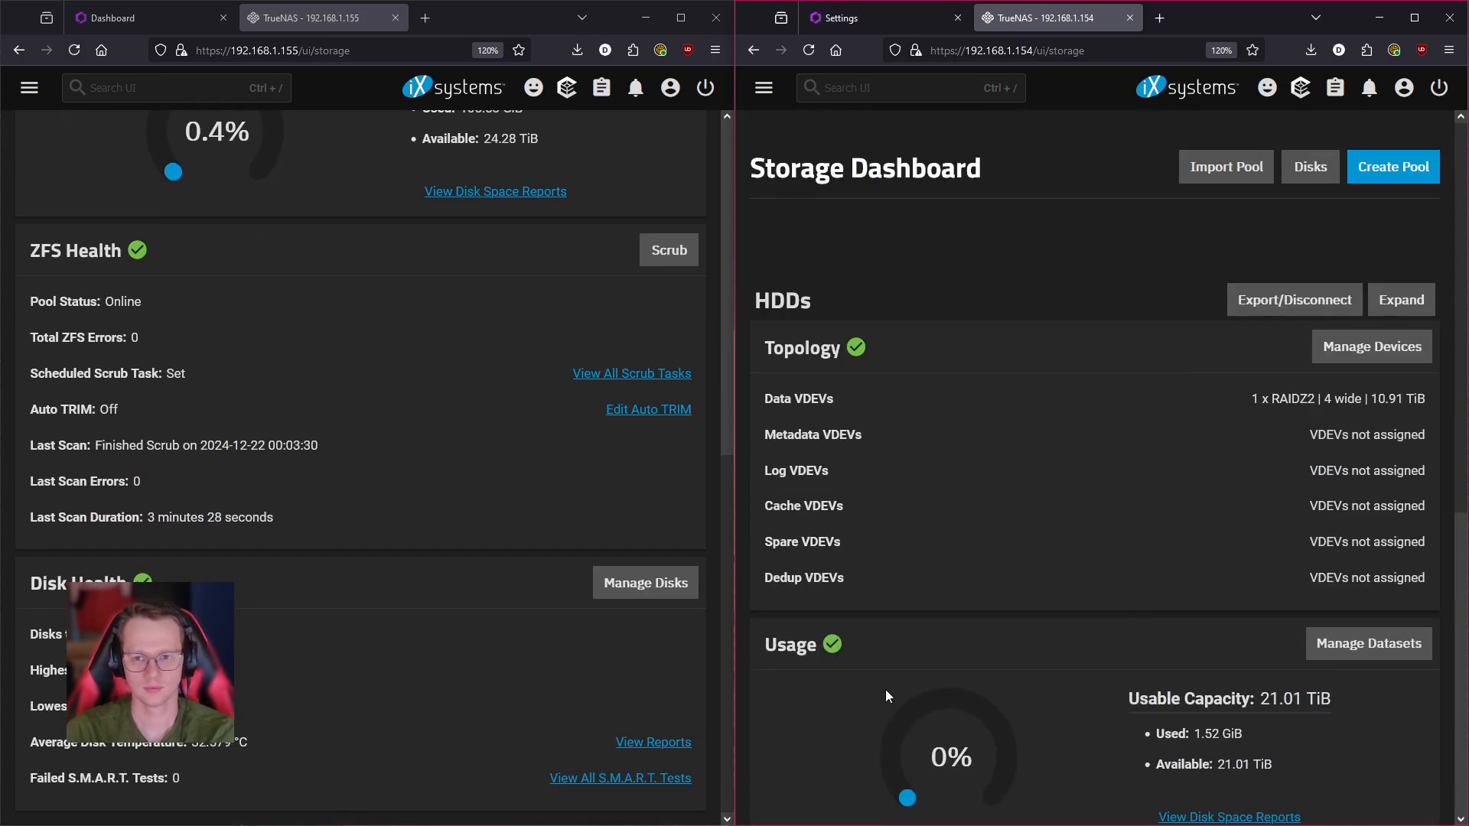
scroll(571, 567, "up", 7)
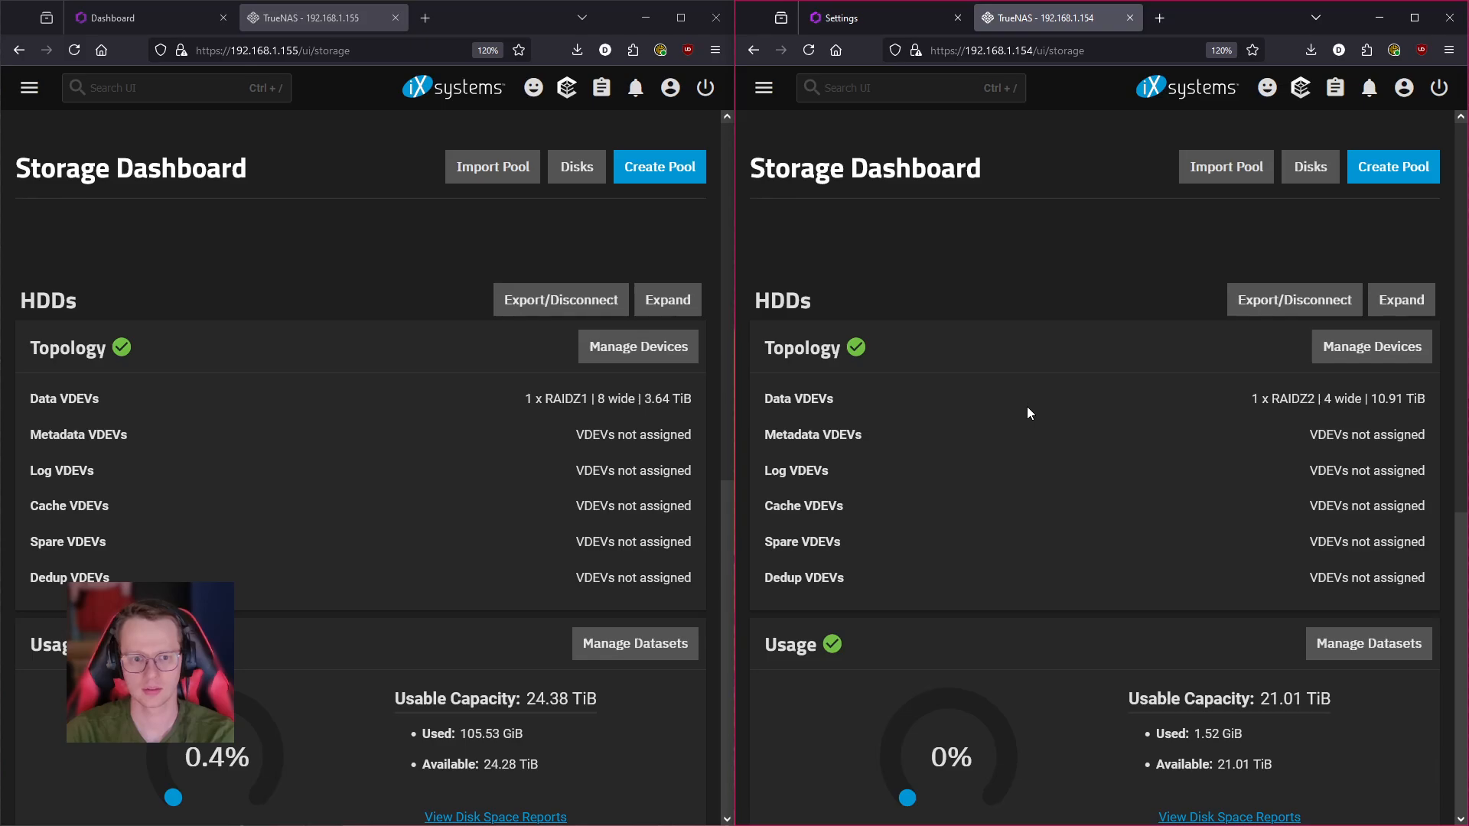
- Show both servers' Datasets pages, with Rincewind's HDDs dataset at 1.52 GiB / 21.01 TiB, beside the HexOS dashboard
left_click(29, 87)
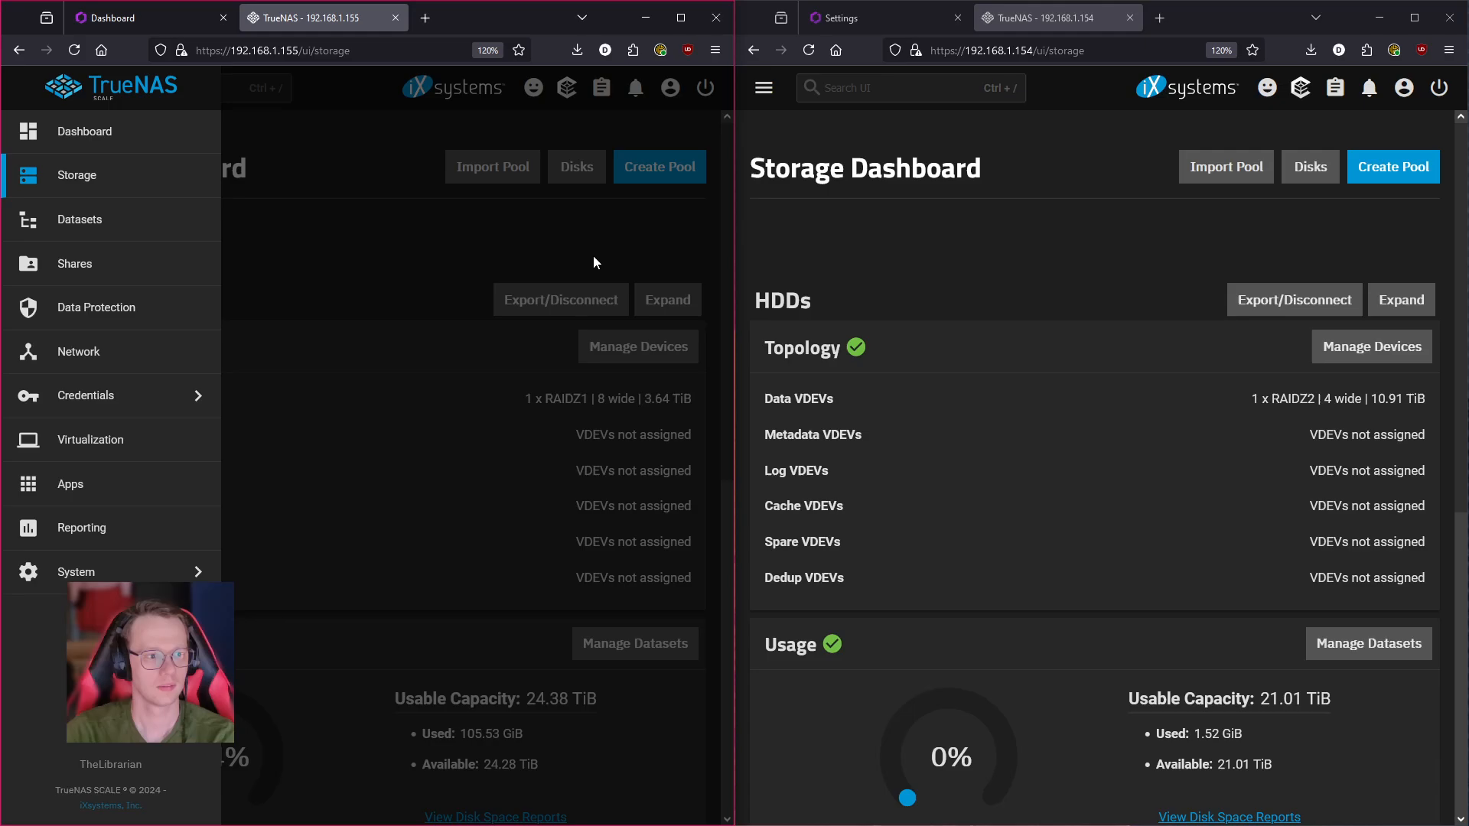
left_click(28, 220)
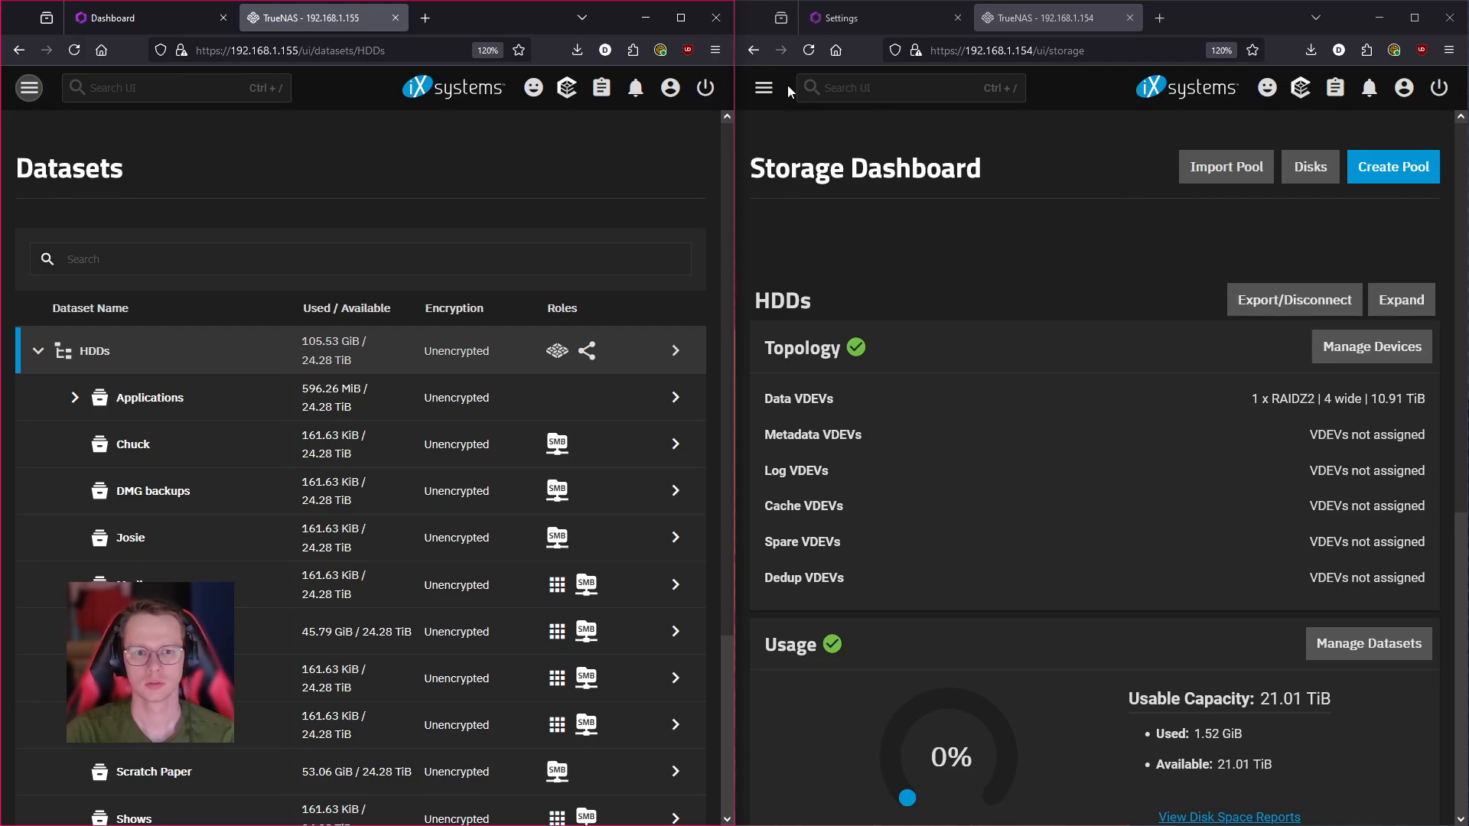
left_click(764, 87)
left_click(839, 223)
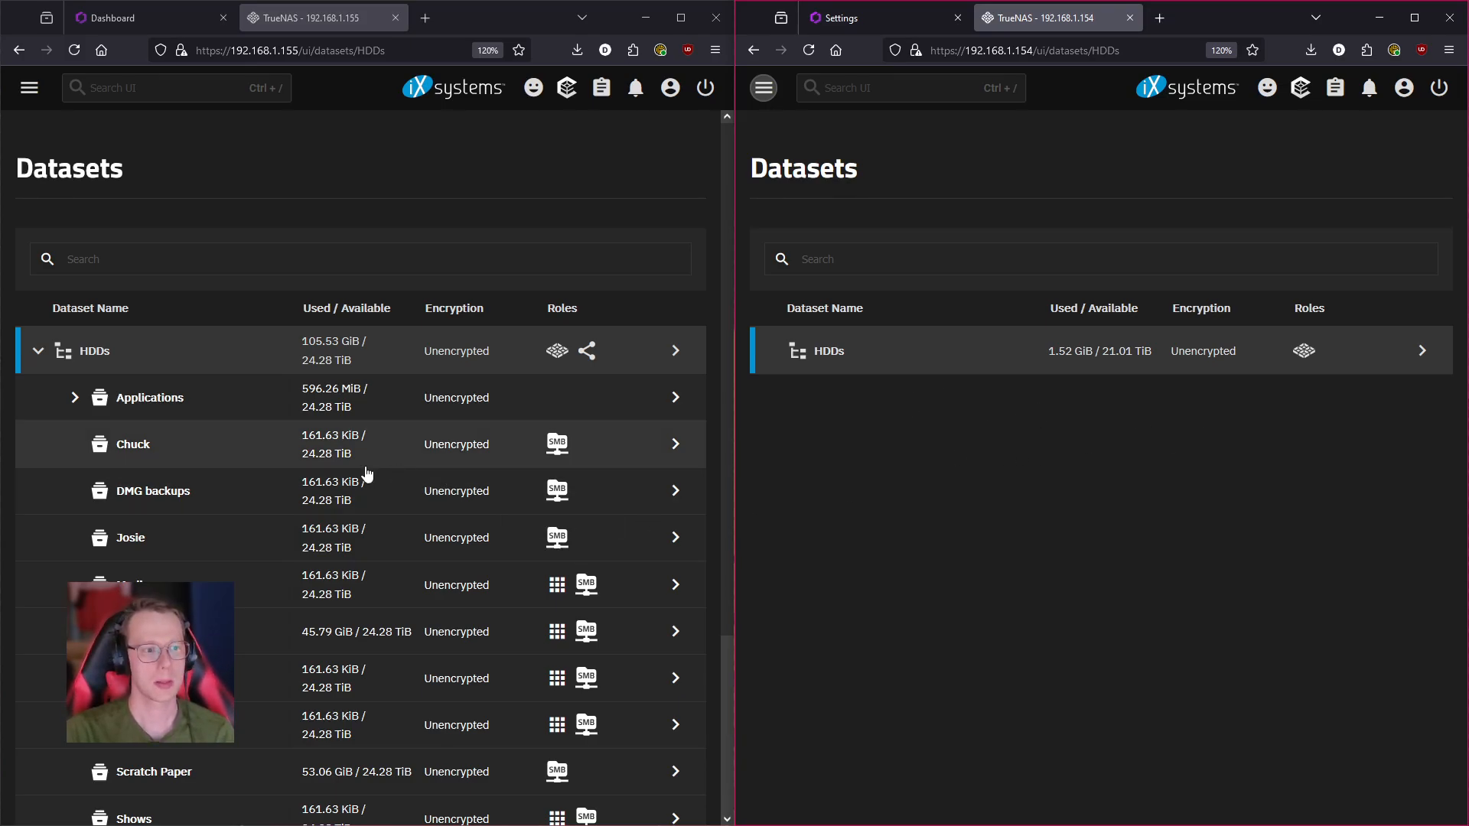
scroll(230, 474, "down", 5)
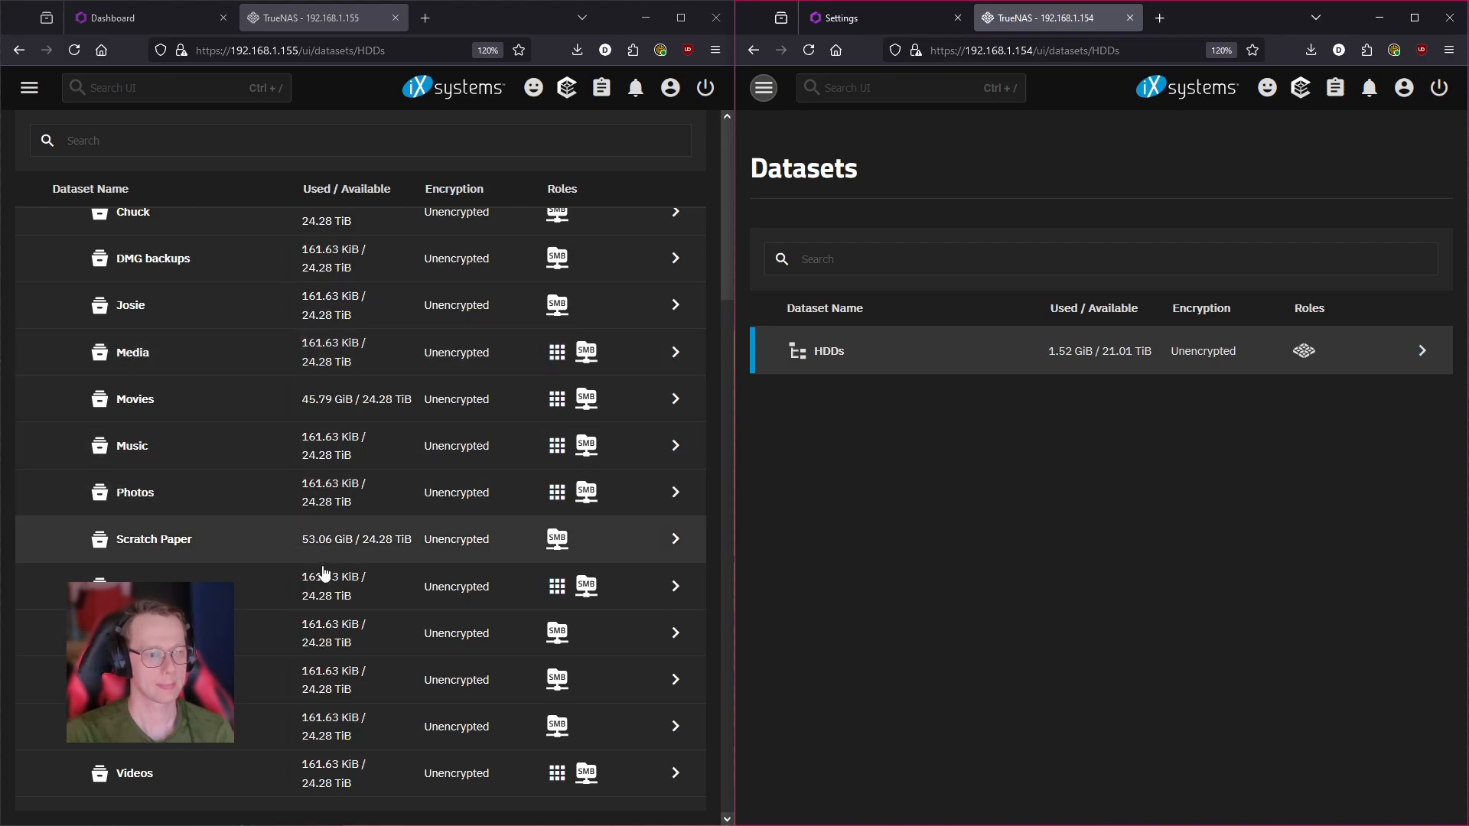
scroll(520, 721, "up", 5)
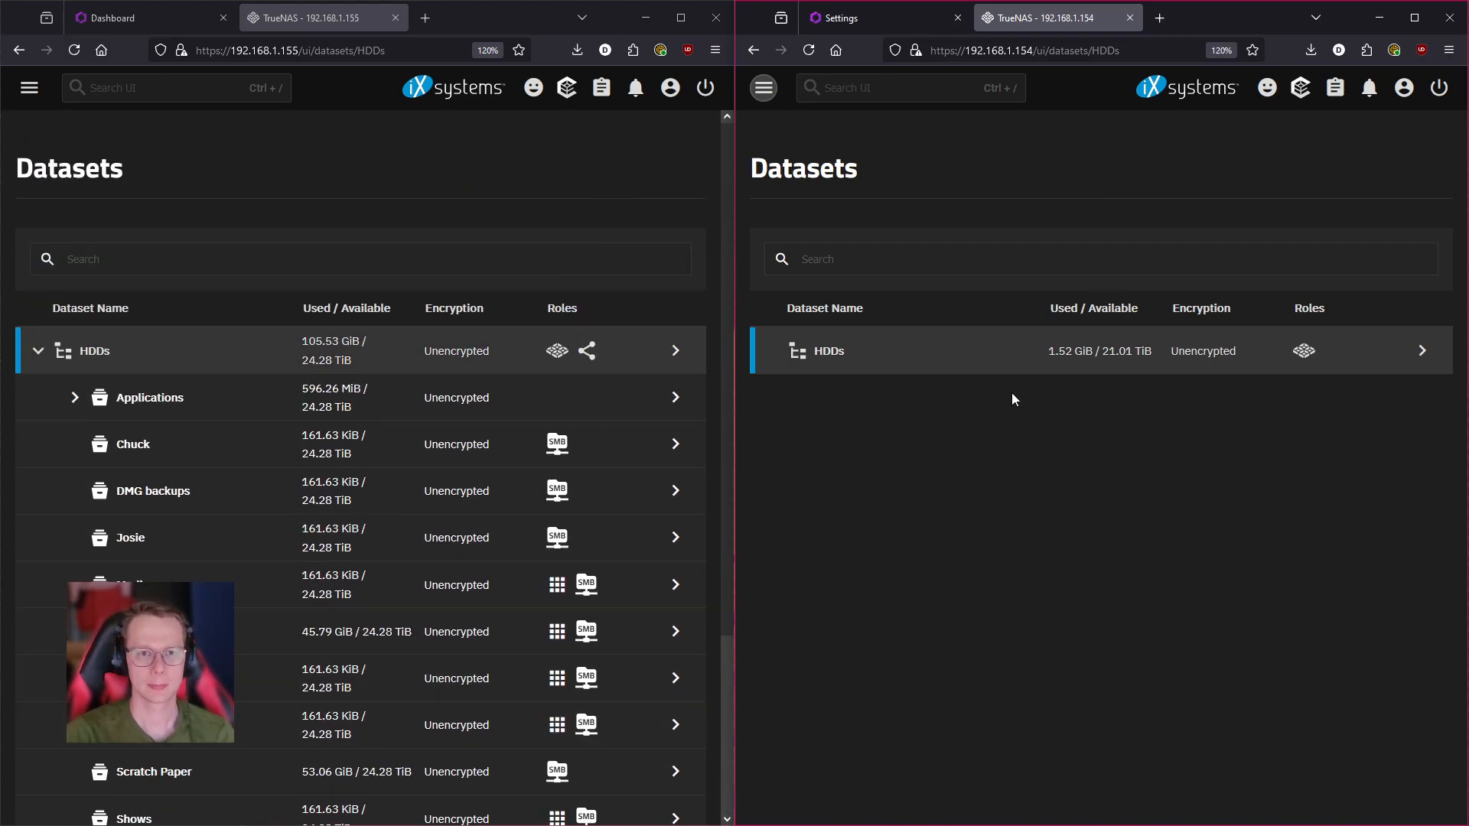
left_click(83, 21)
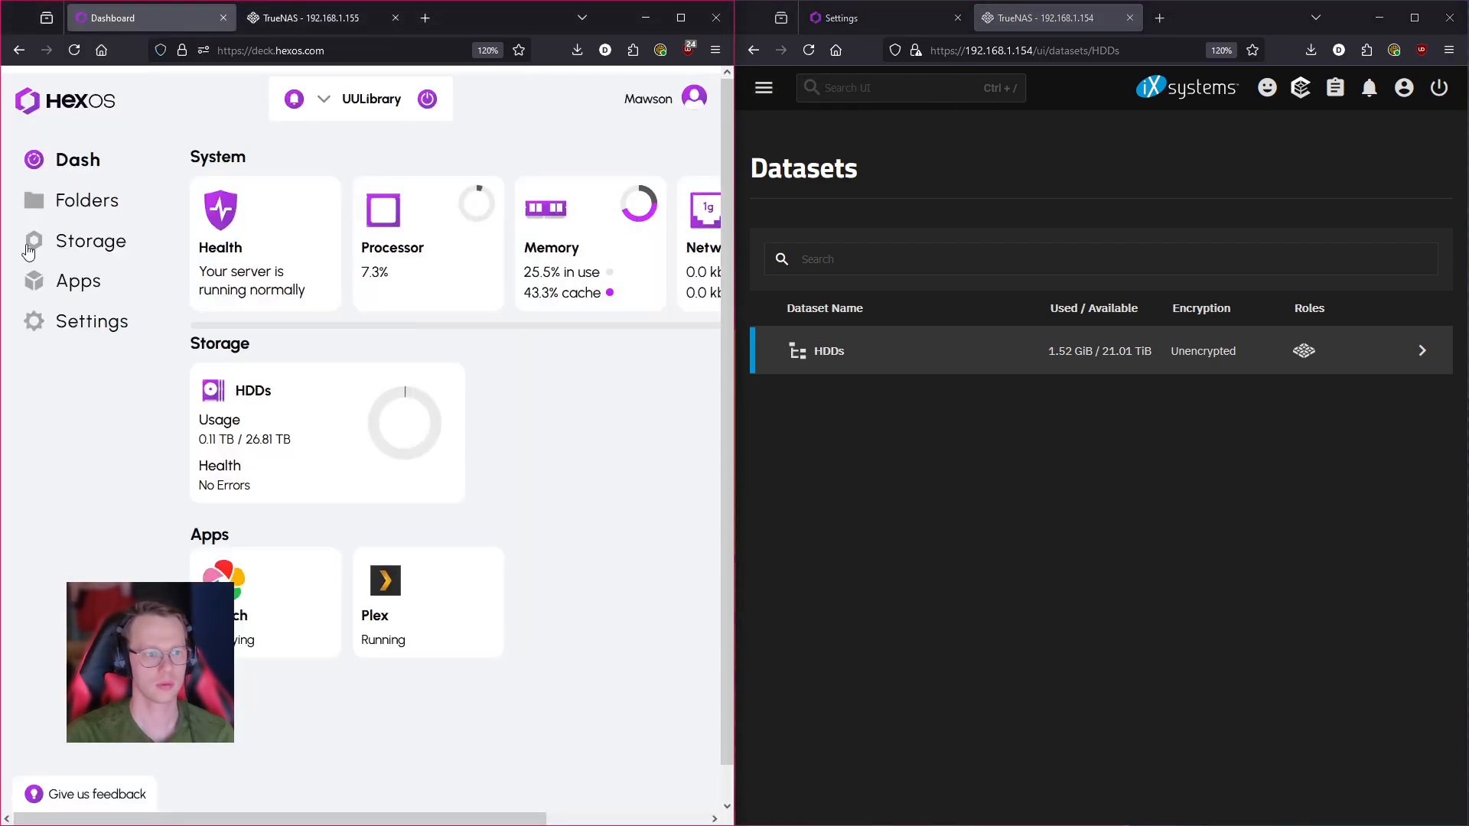
- Show HexOS Storage for both servers, with Rincewind's HDDs pool at 0 TB / 23.1 TB, no errors
left_click(86, 201)
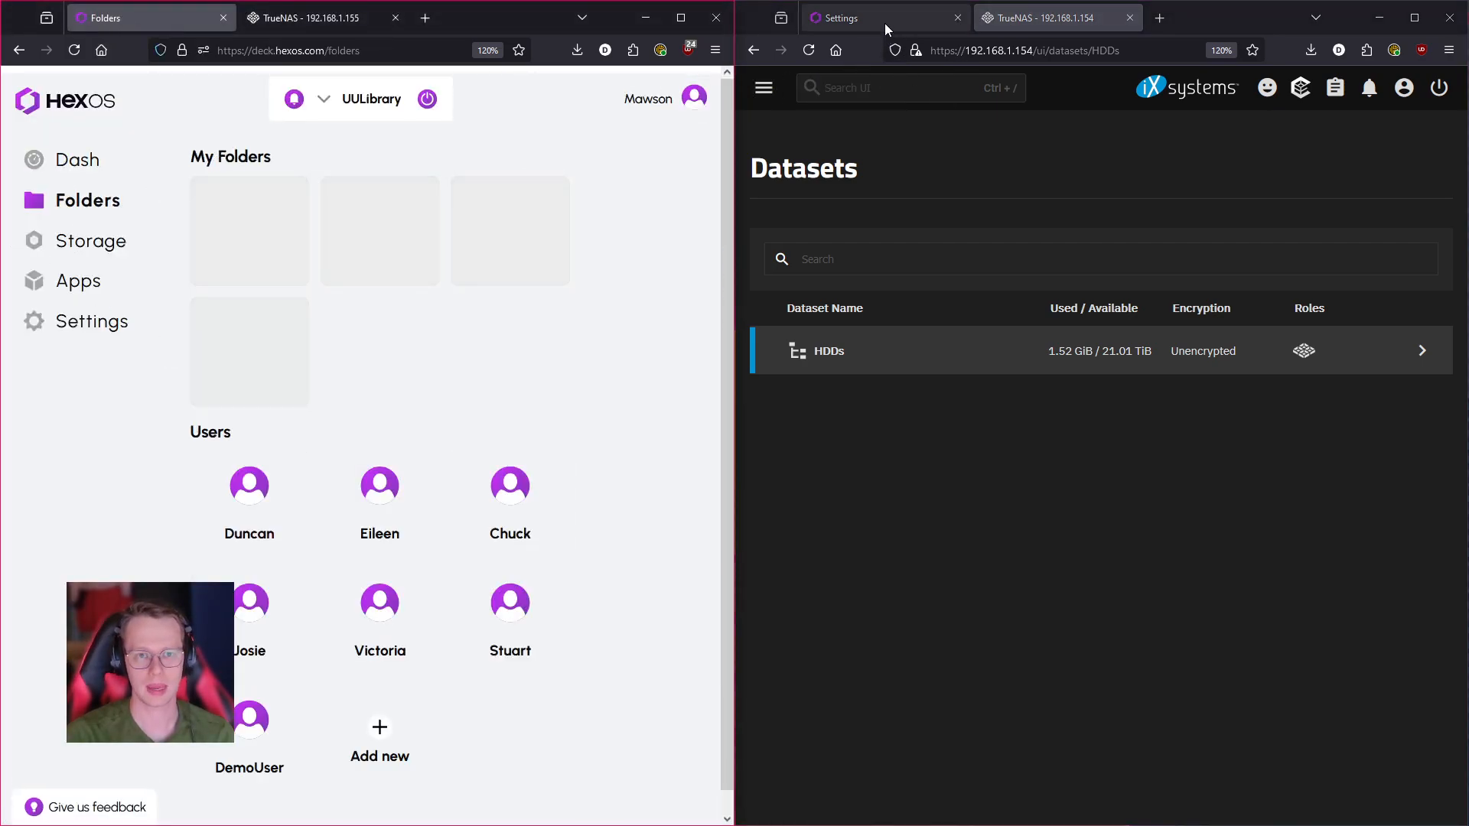
left_click(885, 19)
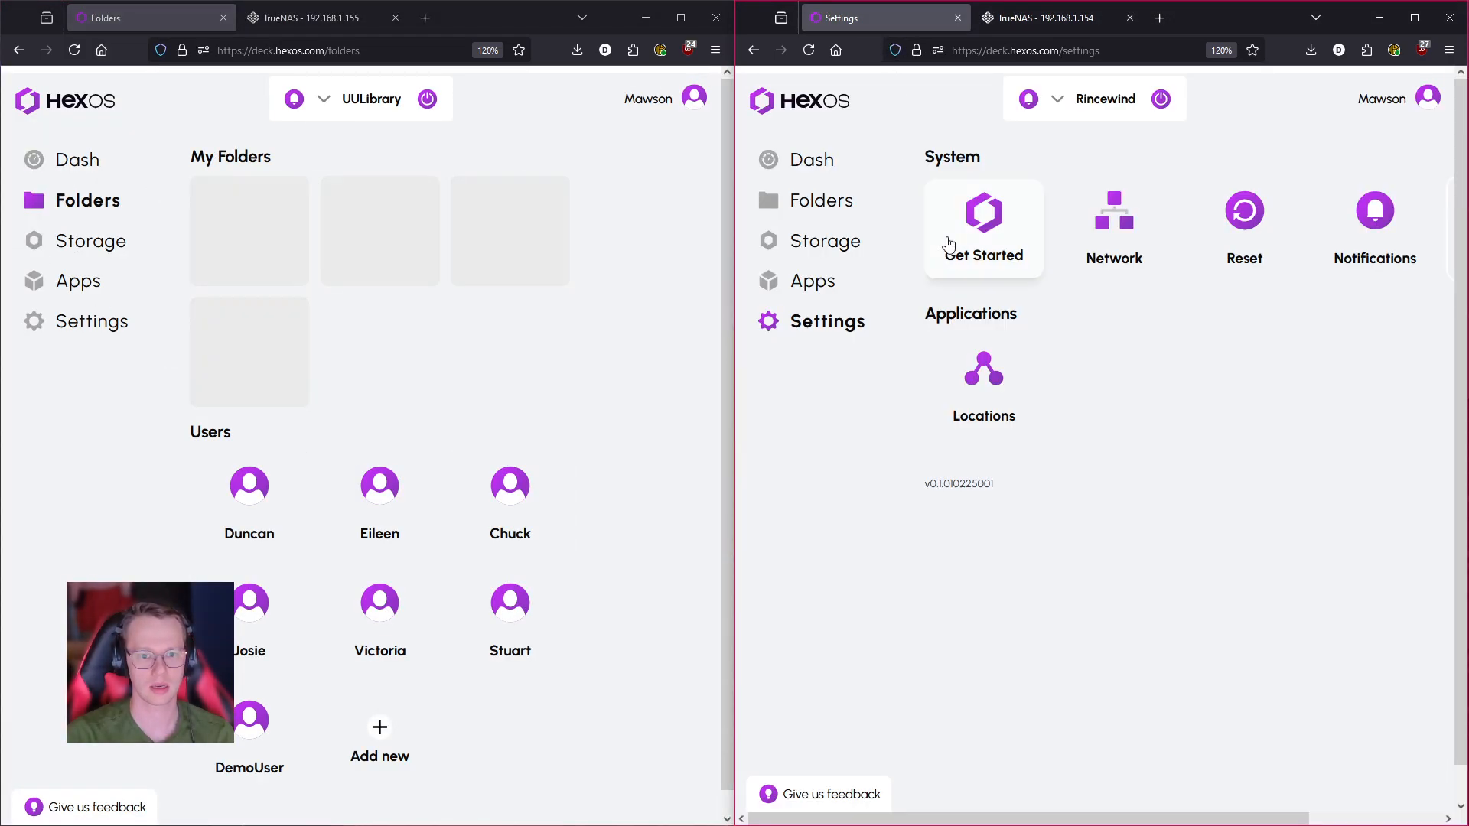
left_click(126, 242)
left_click(821, 246)
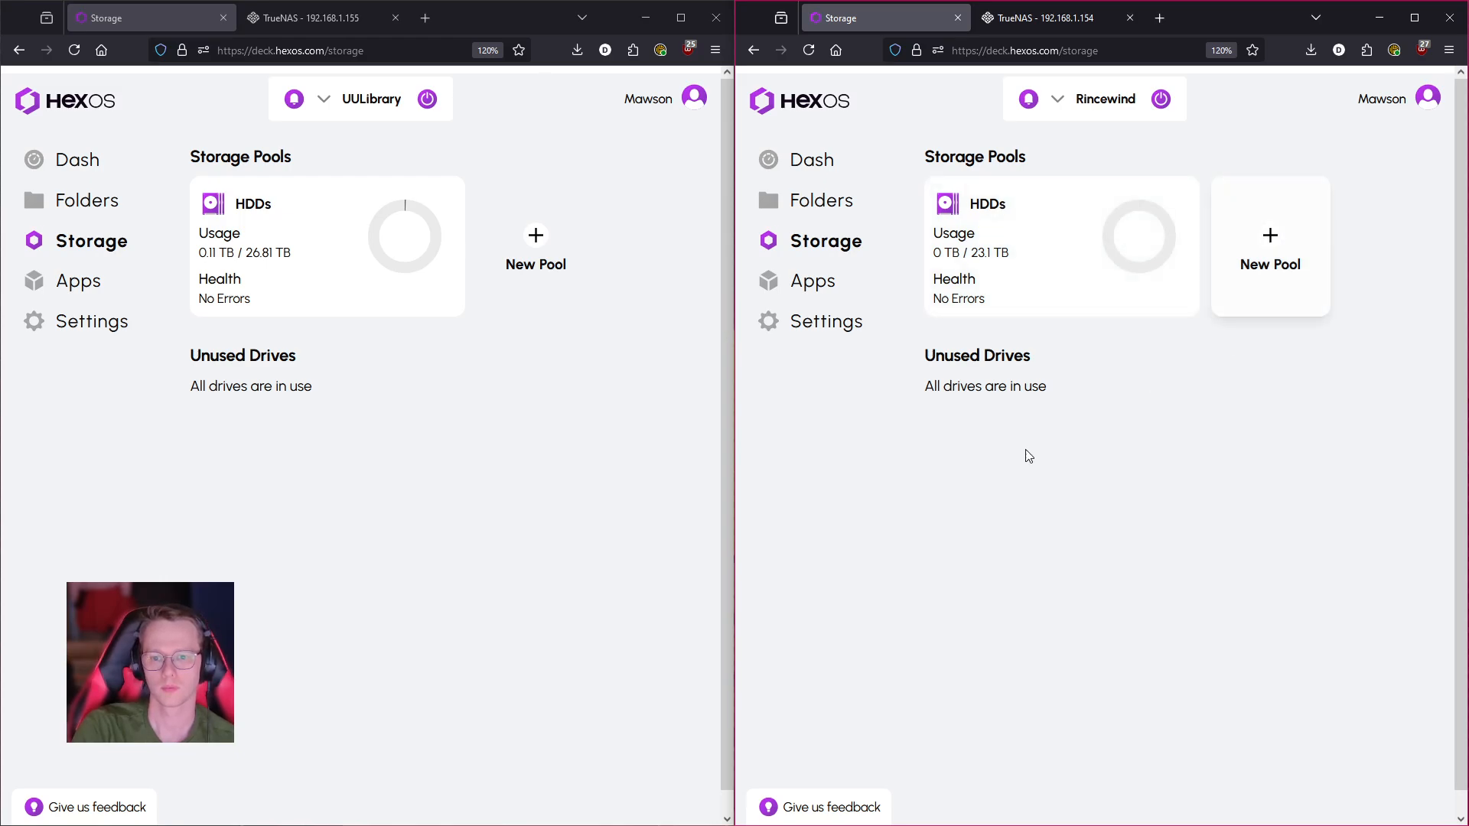
left_click(1007, 272)
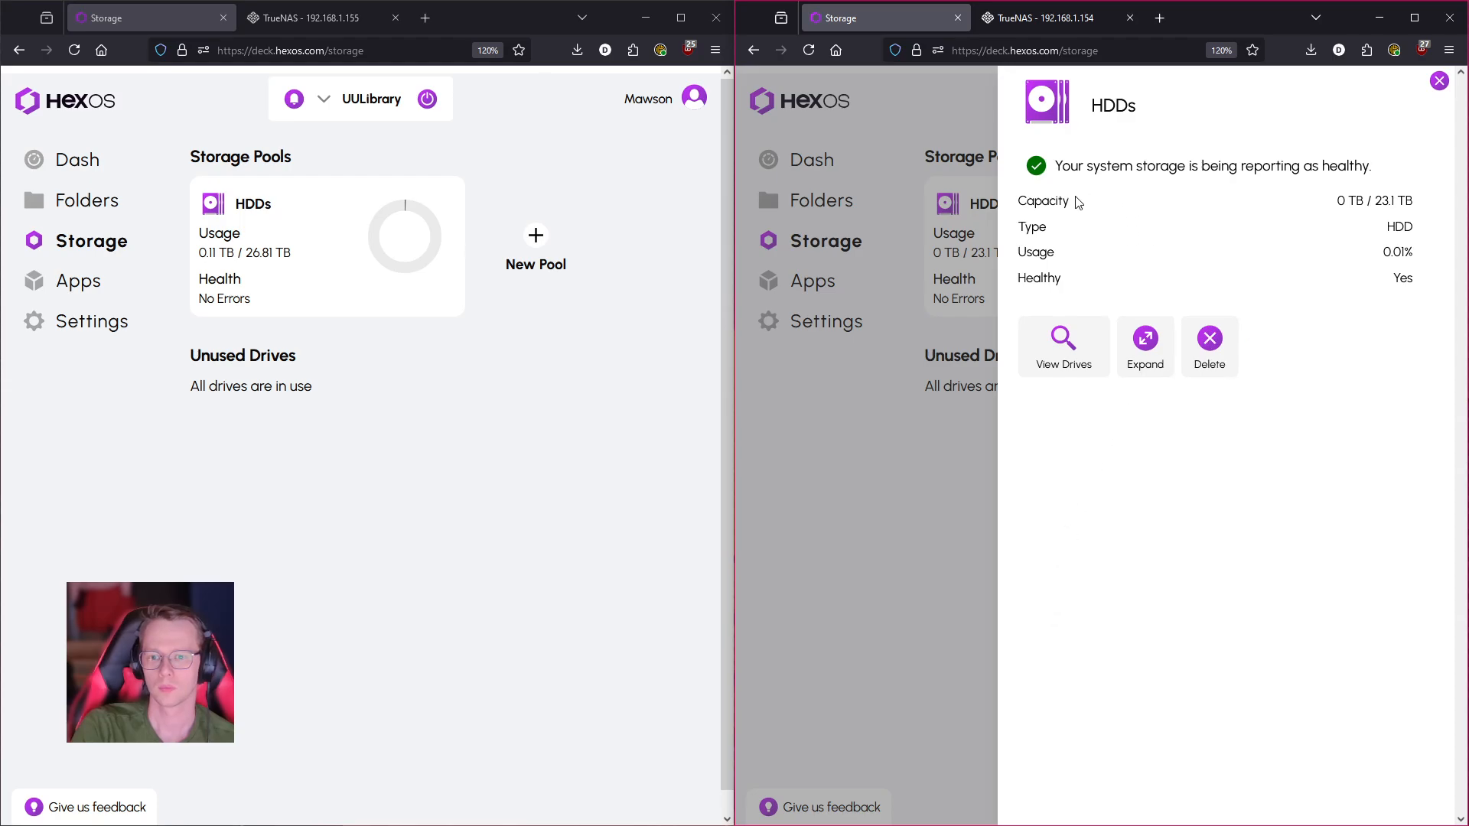
left_click(1060, 346)
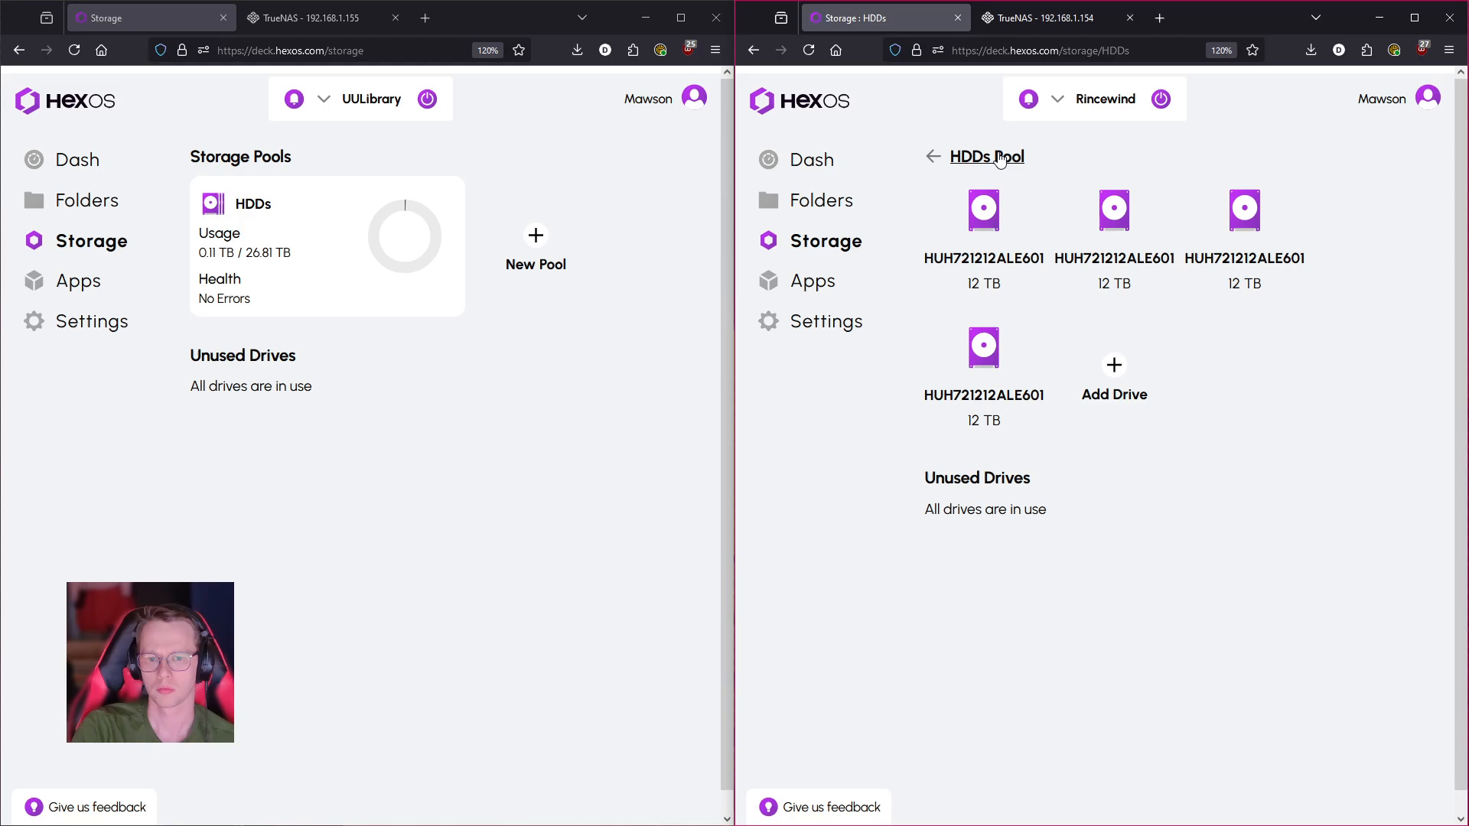
left_click(947, 159)
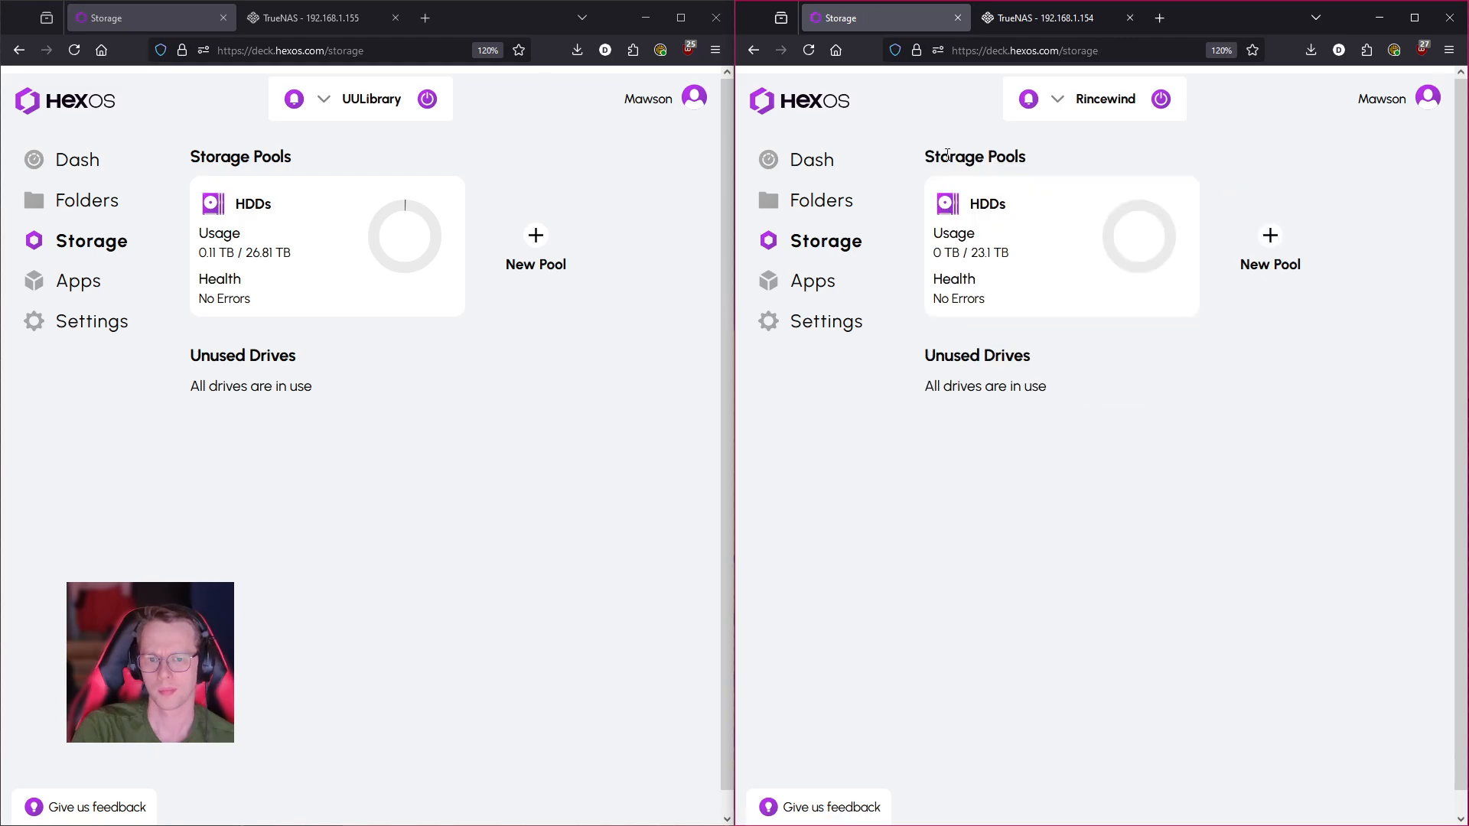